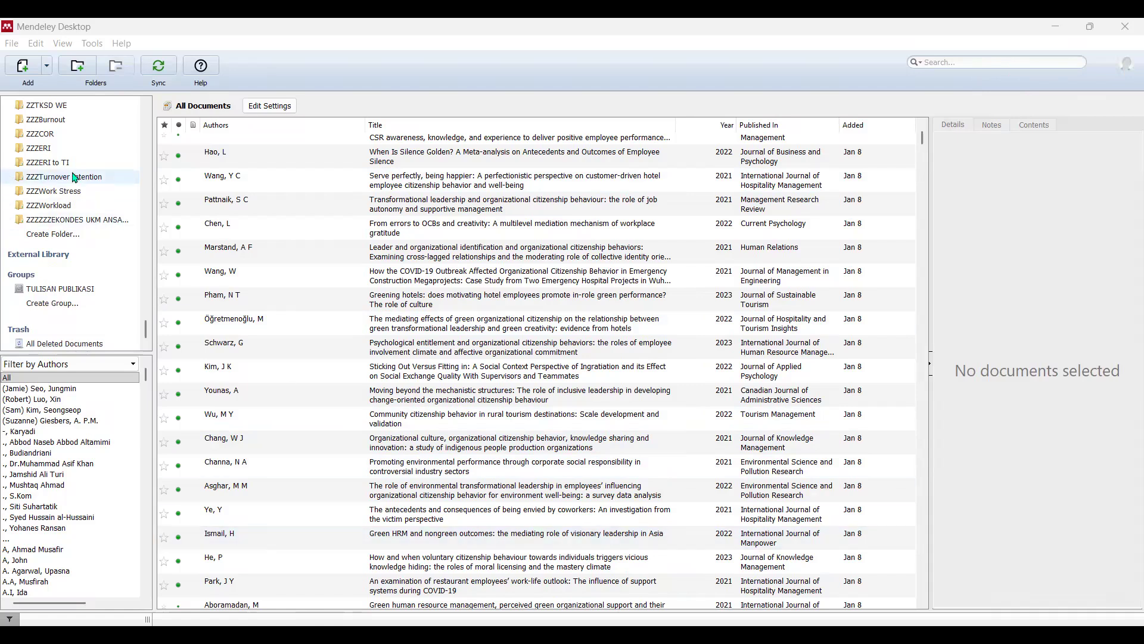
{"action": "scroll", "coordinate": [74, 178], "scroll_direction": "up", "scroll_amount": 5}
{"action": "scroll", "coordinate": [74, 178], "scroll_direction": "up", "scroll_amount": 10}
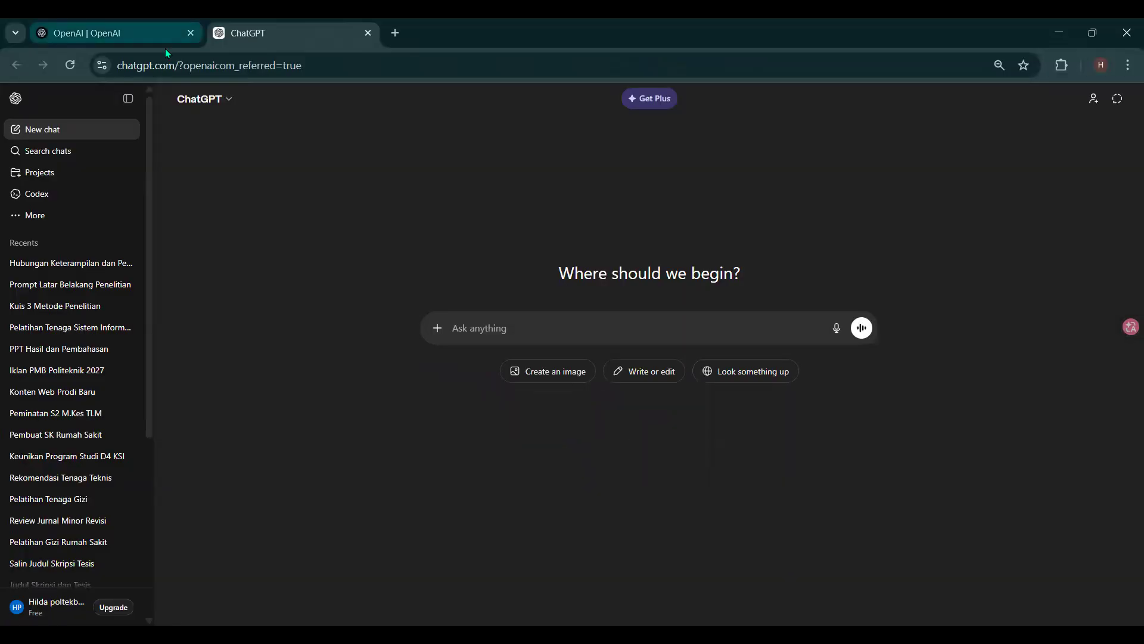
Step: Search Google for "mendeley" in a new browser tab and open the Mendeley homepage
{"action": "left_click", "coordinate": [394, 32]}
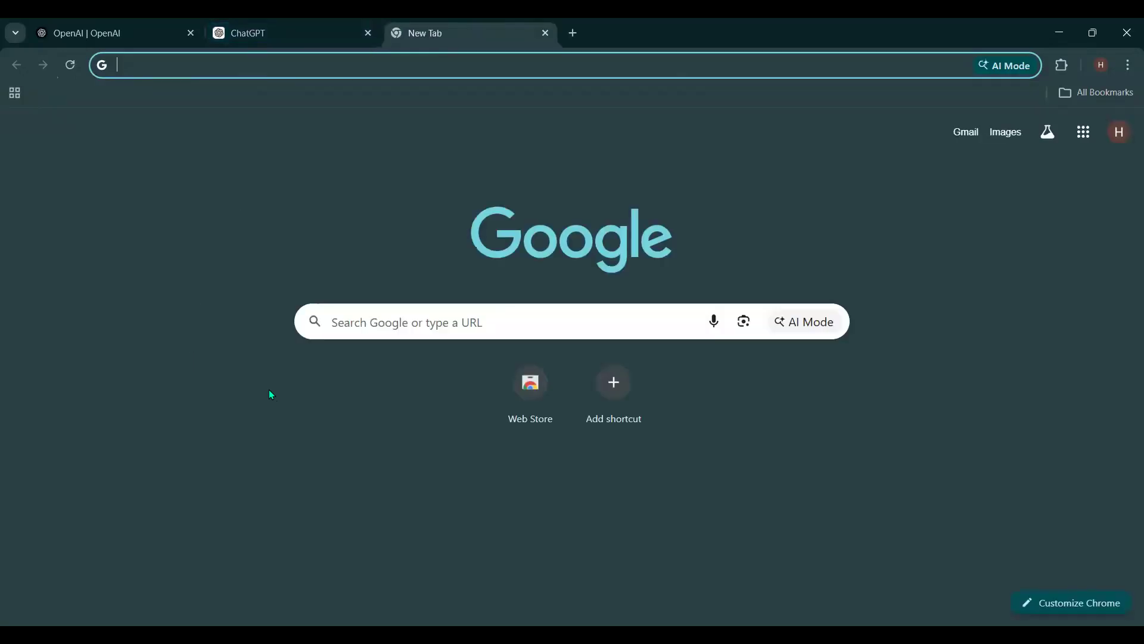
{"action": "left_click", "coordinate": [598, 326]}
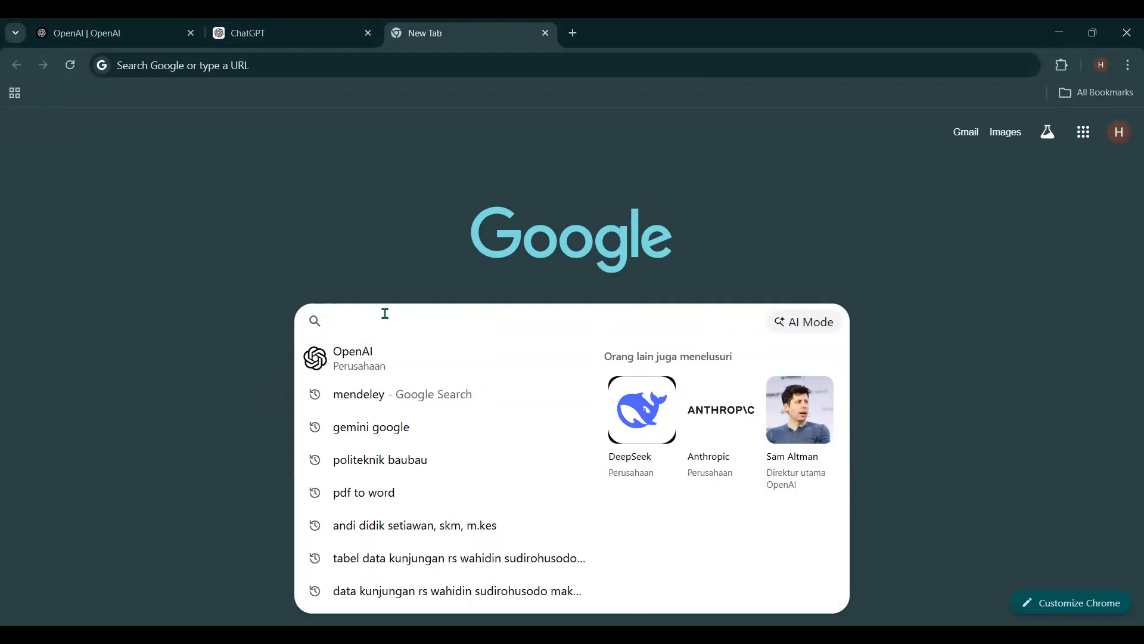
{"action": "type", "text": "m"}
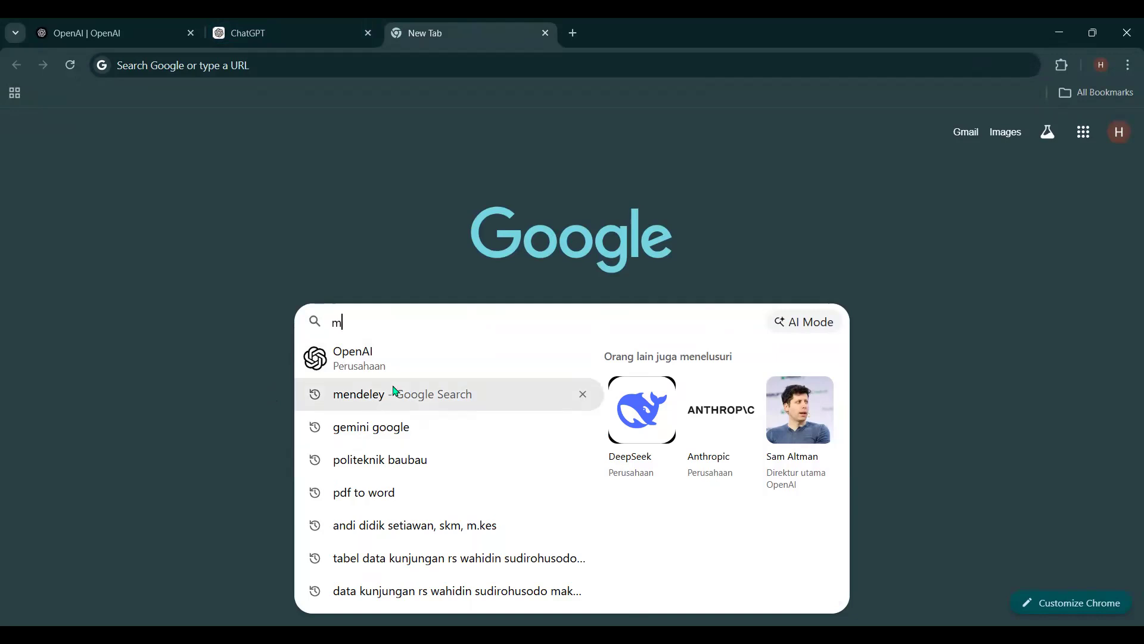
{"action": "type", "text": "endeley"}
{"action": "key", "text": "Return"}
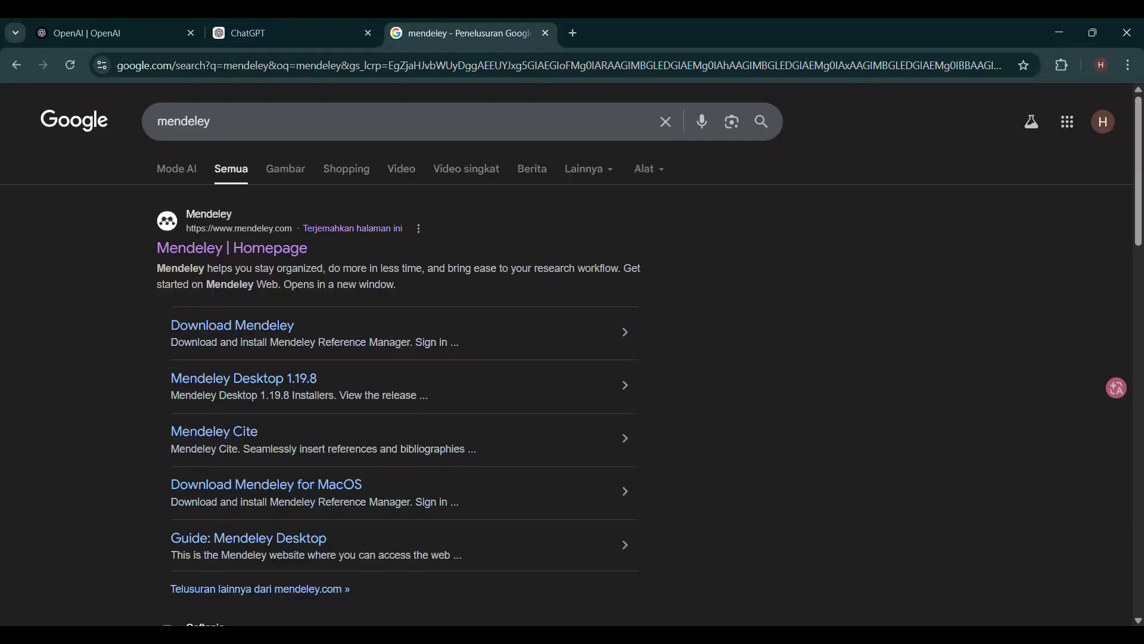
{"action": "key", "text": "alt+Tab"}
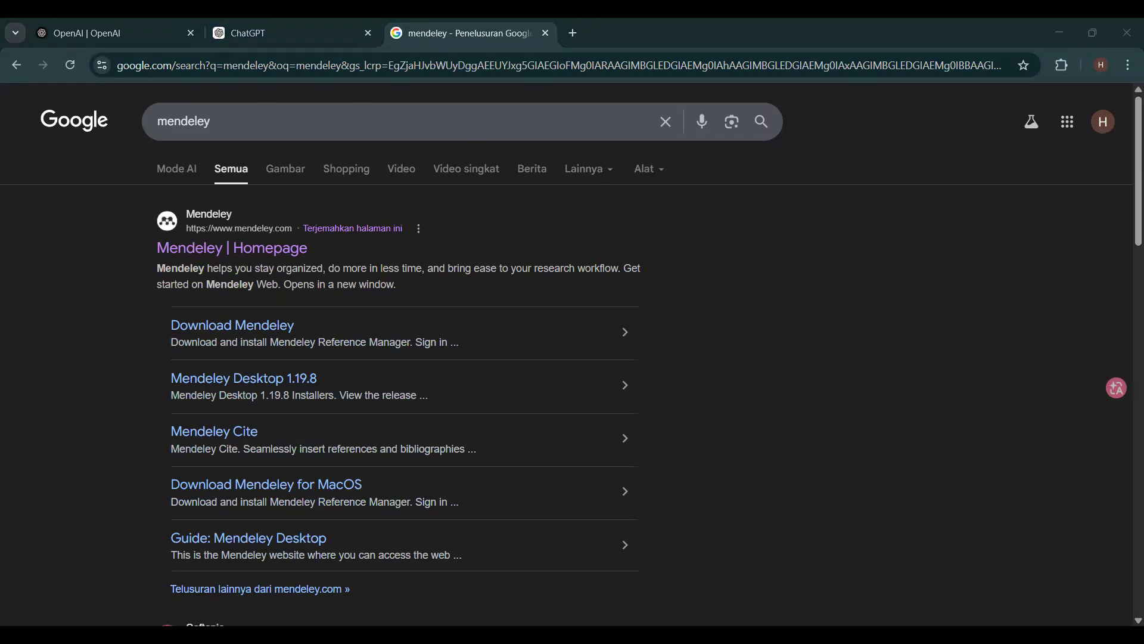
{"action": "left_click", "coordinate": [229, 229]}
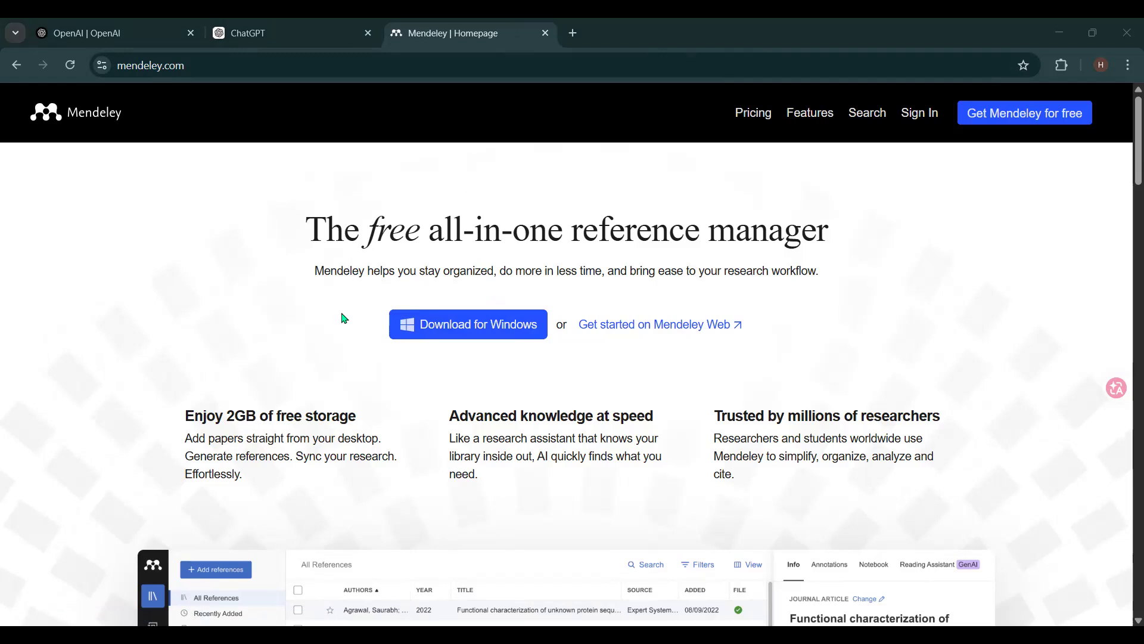
Step: Switch to Mendeley Desktop and create a library folder named HOSPITAL MEDICAL RECORD
{"action": "scroll", "coordinate": [208, 274], "scroll_direction": "up", "scroll_amount": 10}
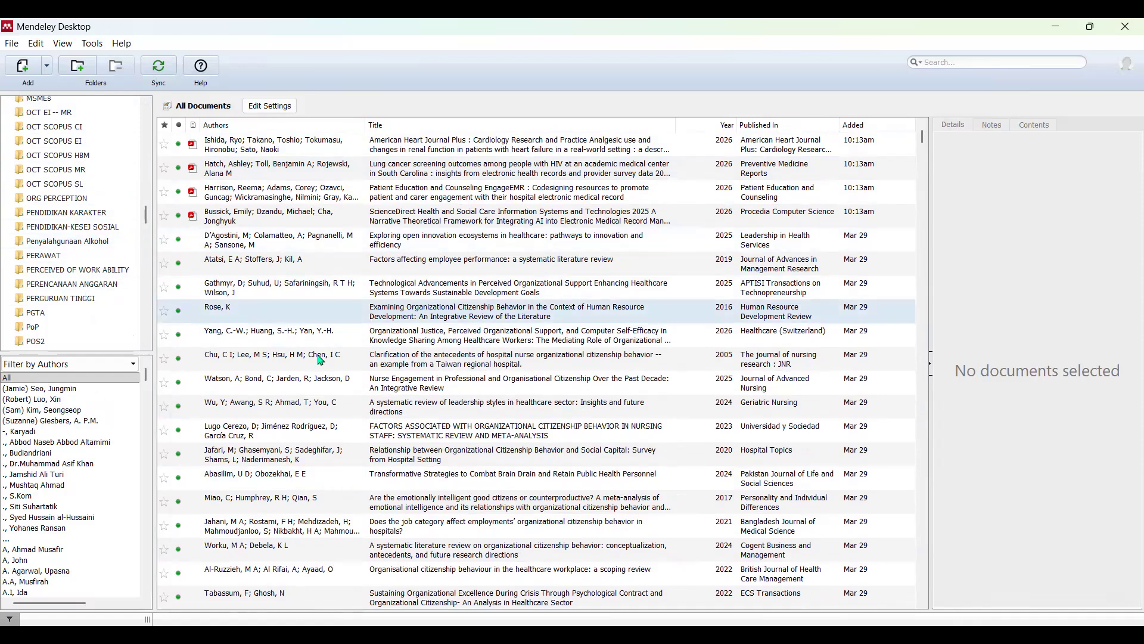
{"action": "scroll", "coordinate": [149, 346], "scroll_direction": "down", "scroll_amount": 10}
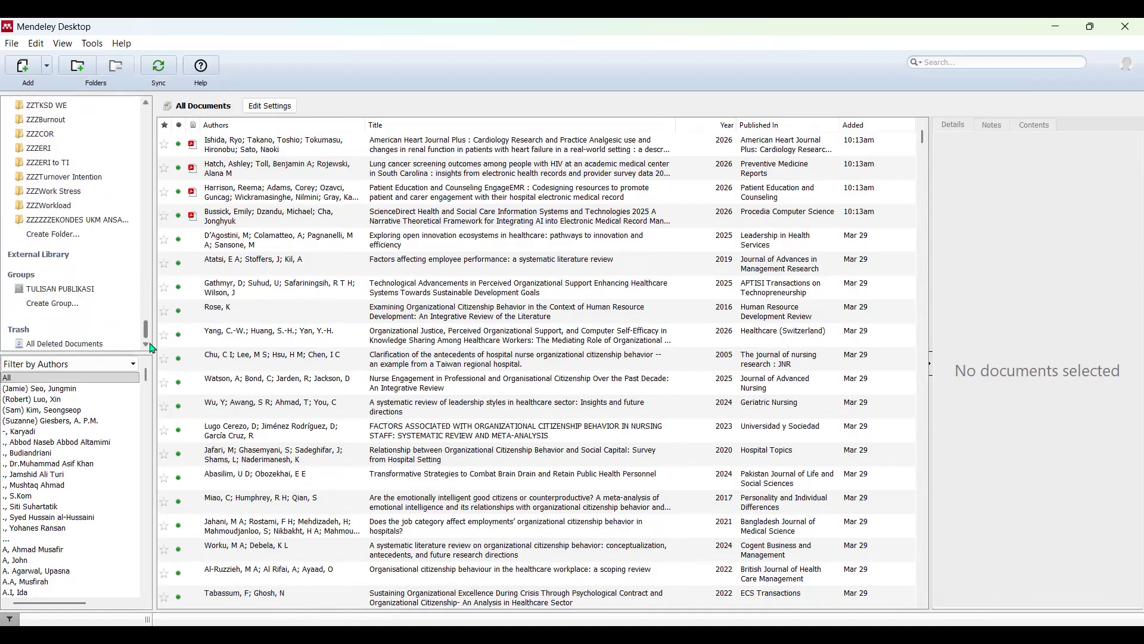
{"action": "left_click_drag", "start_coordinate": [145, 330], "coordinate": [139, 111]}
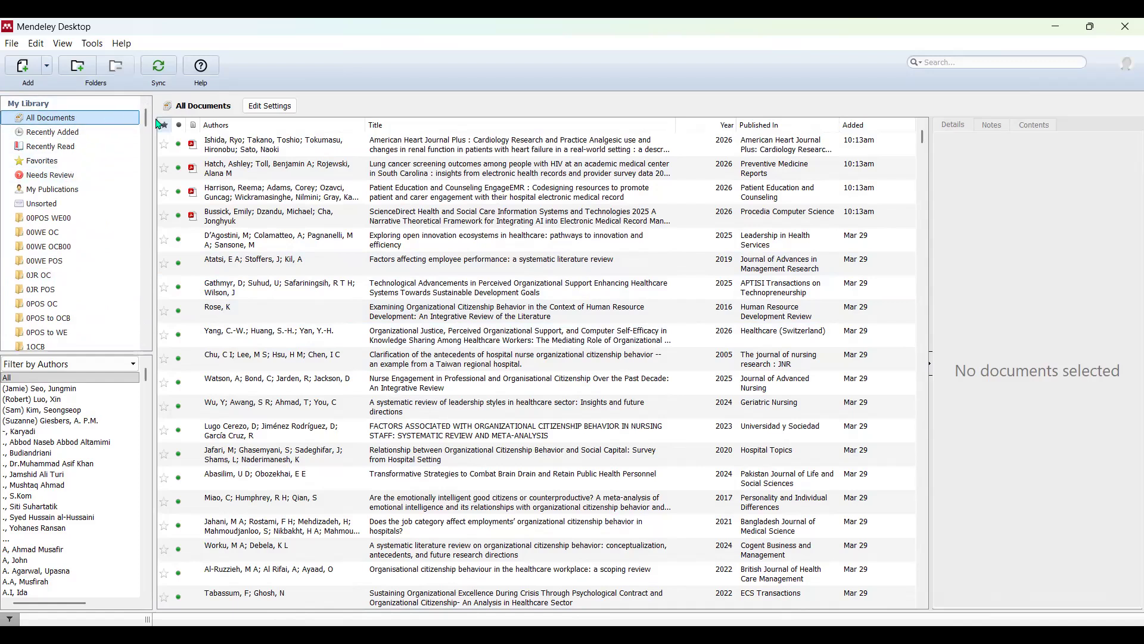
{"action": "scroll", "coordinate": [43, 253], "scroll_direction": "down", "scroll_amount": 2}
{"action": "scroll", "coordinate": [43, 254], "scroll_direction": "down", "scroll_amount": 15}
{"action": "scroll", "coordinate": [44, 255], "scroll_direction": "down", "scroll_amount": 12}
{"action": "scroll", "coordinate": [44, 255], "scroll_direction": "down", "scroll_amount": 12}
{"action": "scroll", "coordinate": [44, 255], "scroll_direction": "down", "scroll_amount": 10}
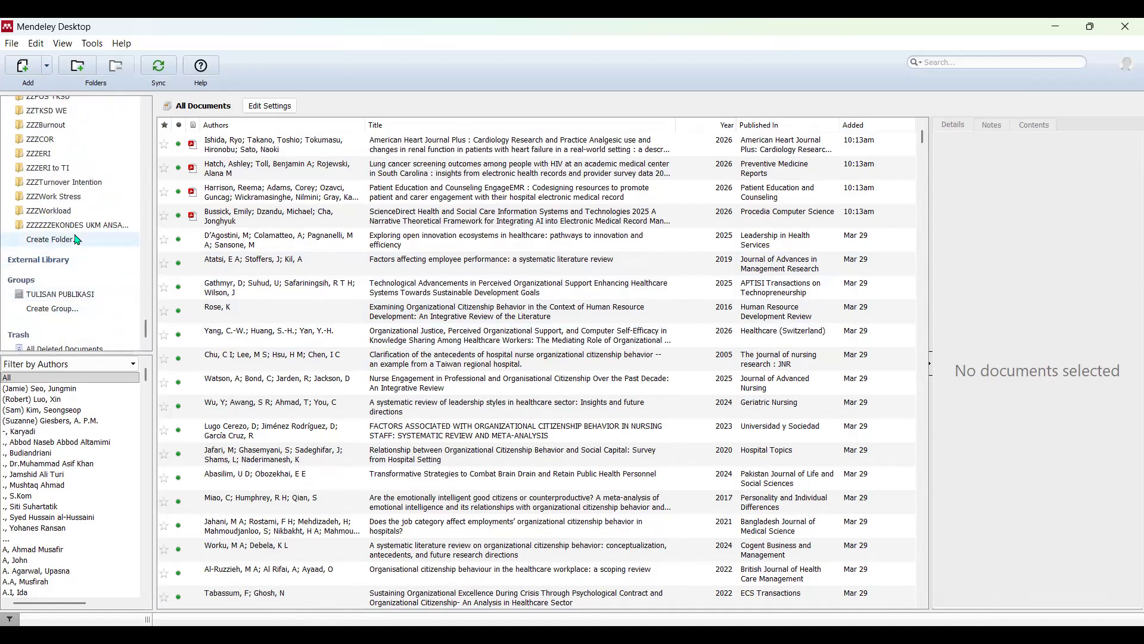
{"action": "left_click", "coordinate": [77, 240]}
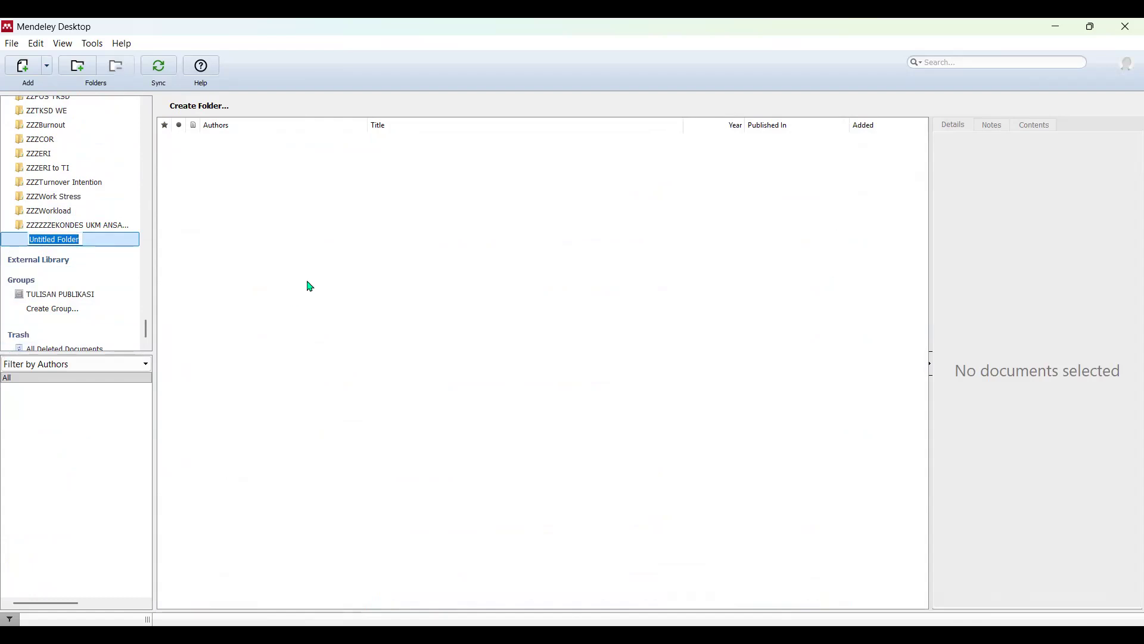
{"action": "type", "text": "MEDIC"}
{"action": "key", "text": "BackSpace"}
{"action": "key", "text": "BackSpace"}
{"action": "key", "text": "BackSpace"}
{"action": "key", "text": "BackSpace"}
{"action": "key", "text": "BackSpace"}
{"action": "type", "text": "HOSPITL"}
{"action": "key", "text": "BackSpace"}
{"action": "type", "text": "AL MEDICAL RECORD"}
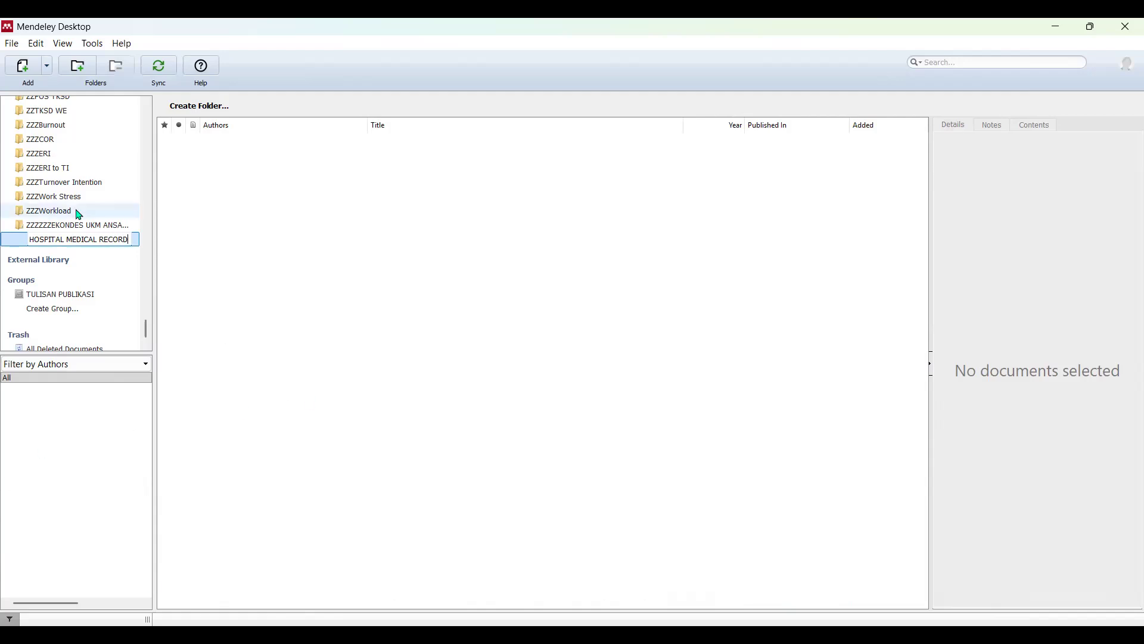
{"action": "key", "text": "Return"}
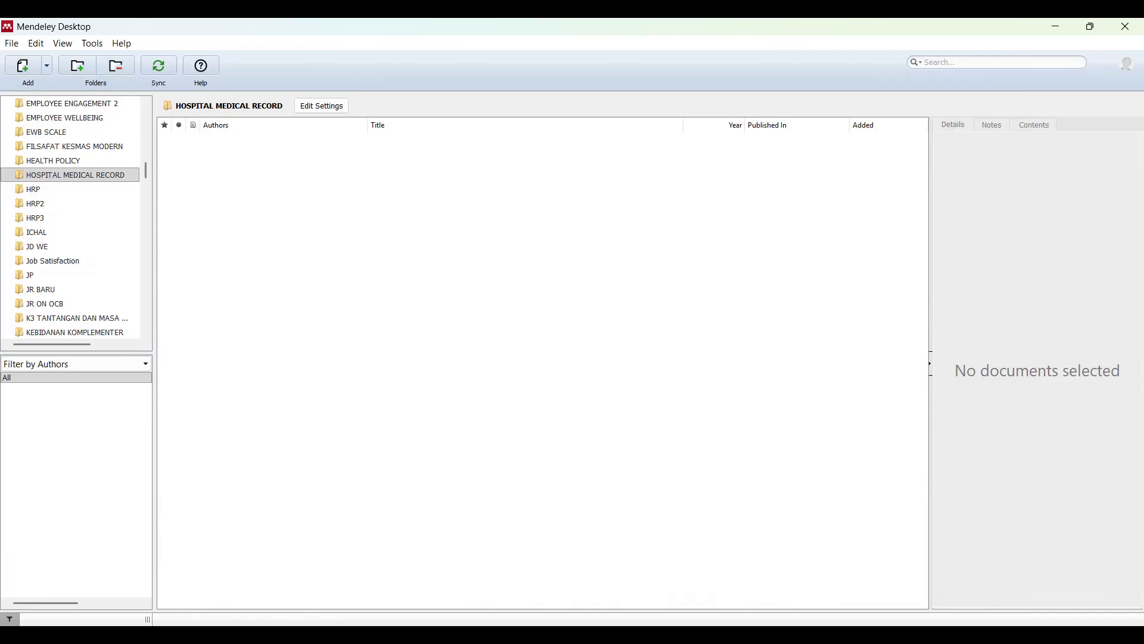
Step: Switch to the browser, find and open the ScienceDirect site in a new tab, and accept all its cookies
{"action": "key", "text": "alt+Tab"}
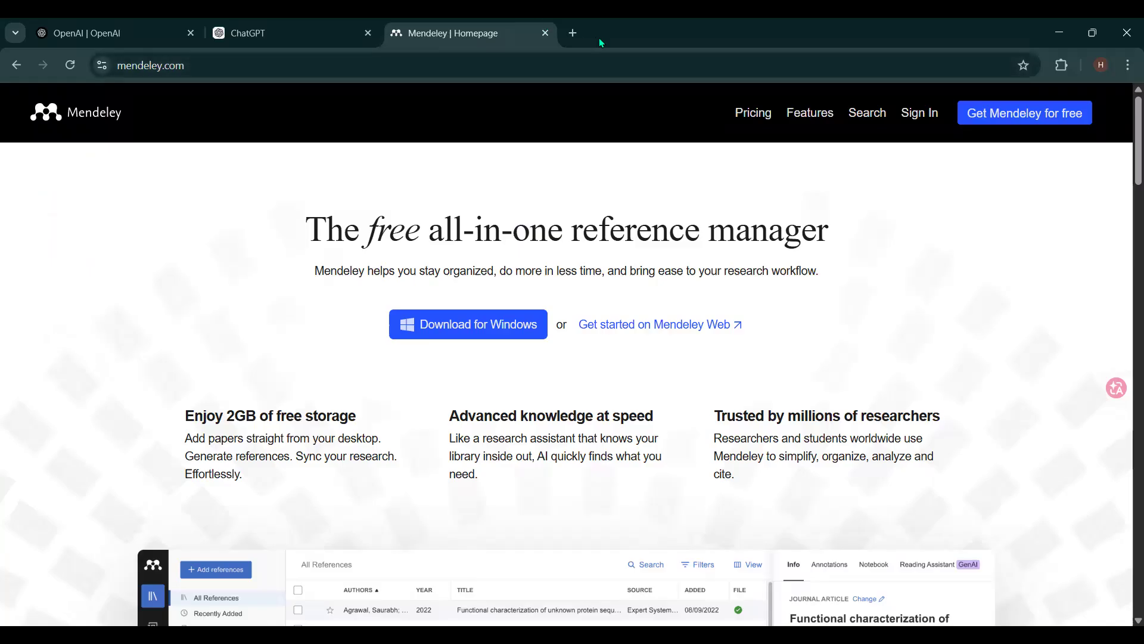
{"action": "left_click", "coordinate": [573, 32]}
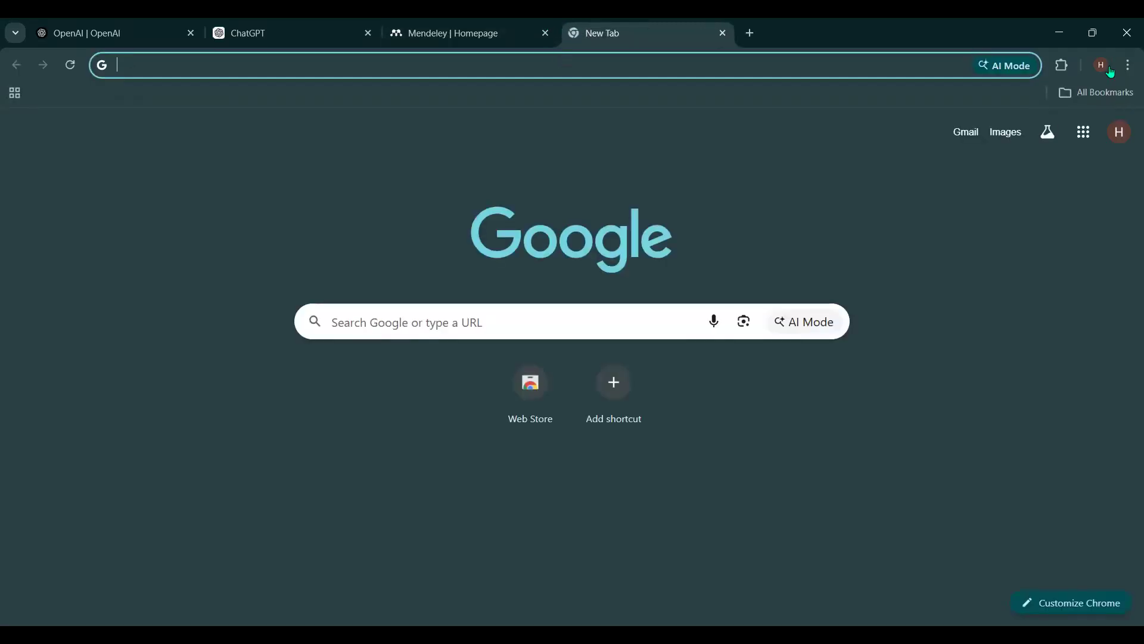
{"action": "left_click", "coordinate": [460, 321]}
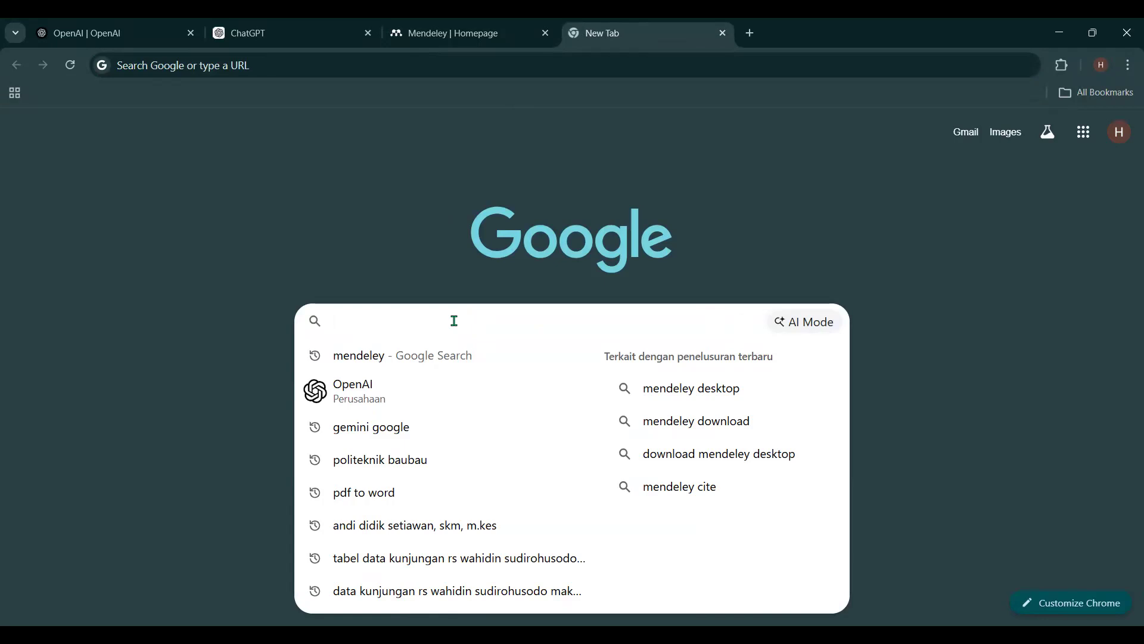
{"action": "type", "text": "scie"}
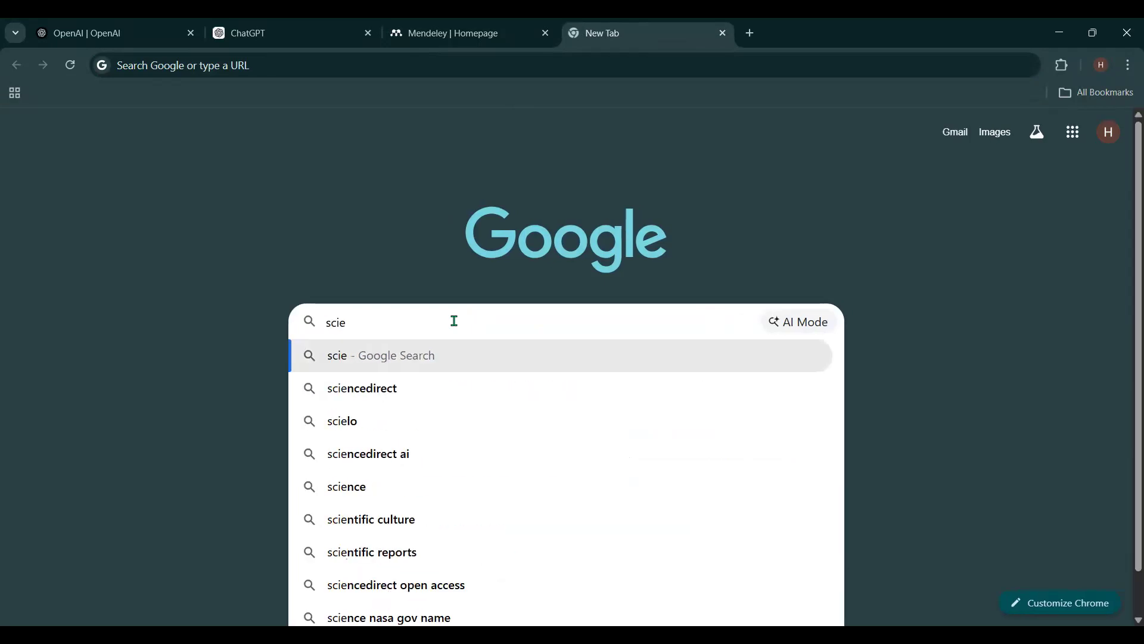
{"action": "left_click", "coordinate": [455, 381]}
{"action": "left_click", "coordinate": [289, 249]}
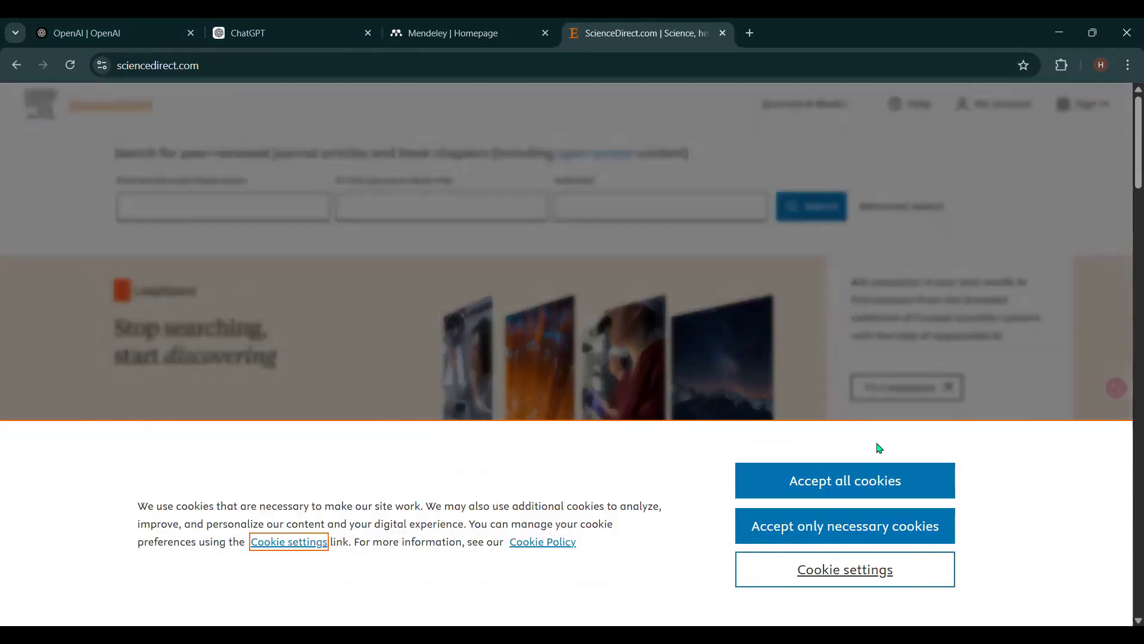
{"action": "left_click", "coordinate": [840, 481]}
Step: Dismiss the LeapSpace recommendation and search ScienceDirect for articles with the terms "hospital medical record"
{"action": "left_click", "coordinate": [204, 213]}
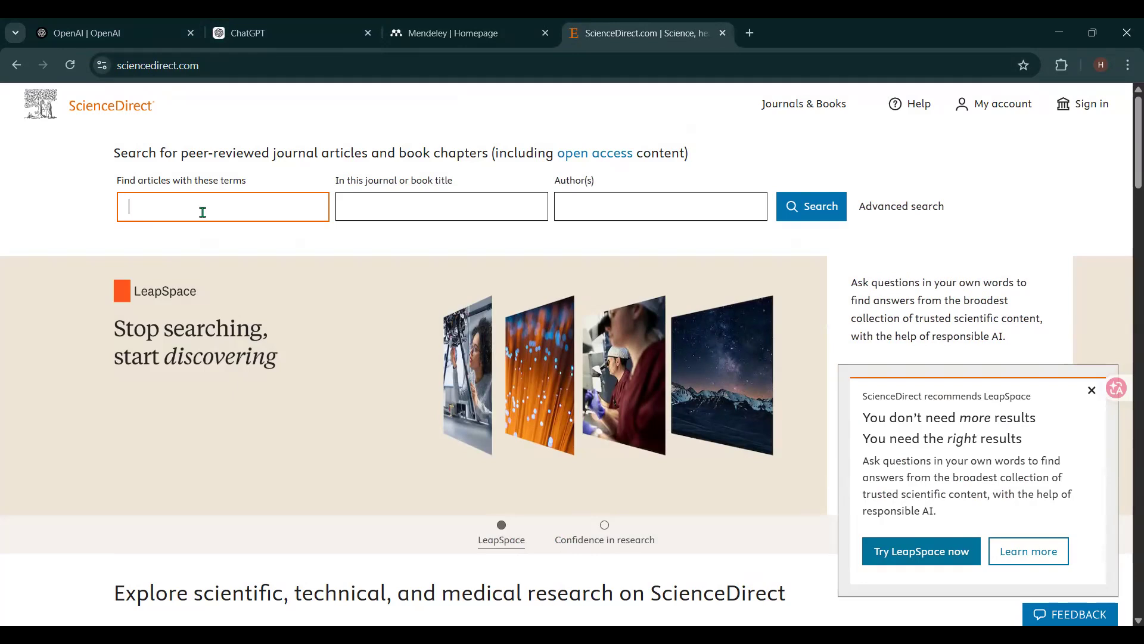
{"action": "left_click", "coordinate": [1091, 389]}
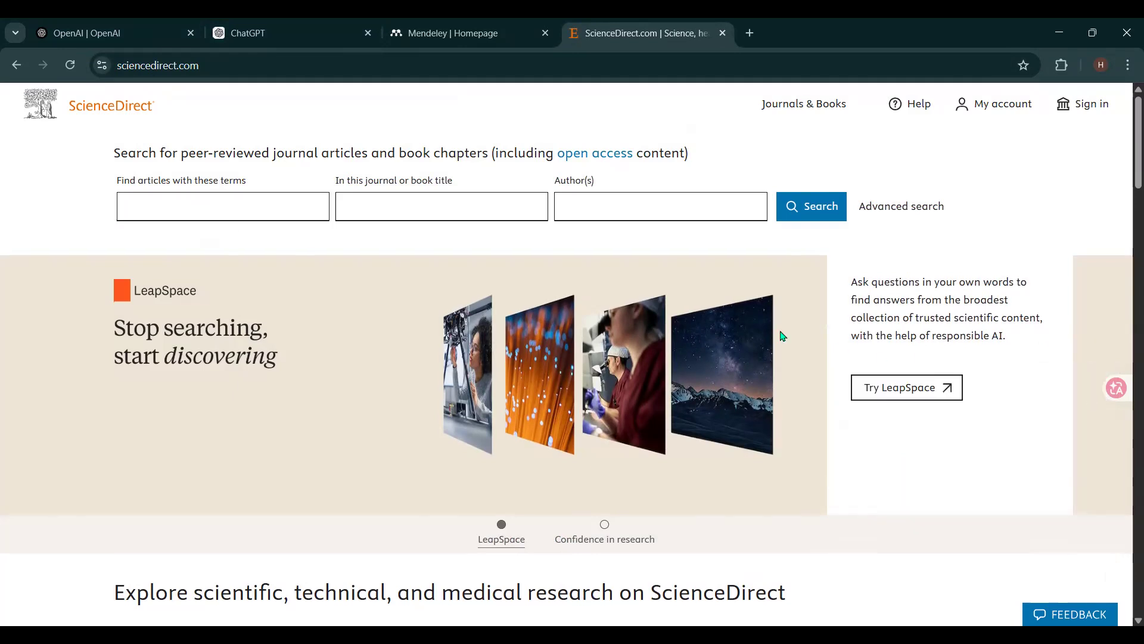
{"action": "left_click", "coordinate": [165, 198]}
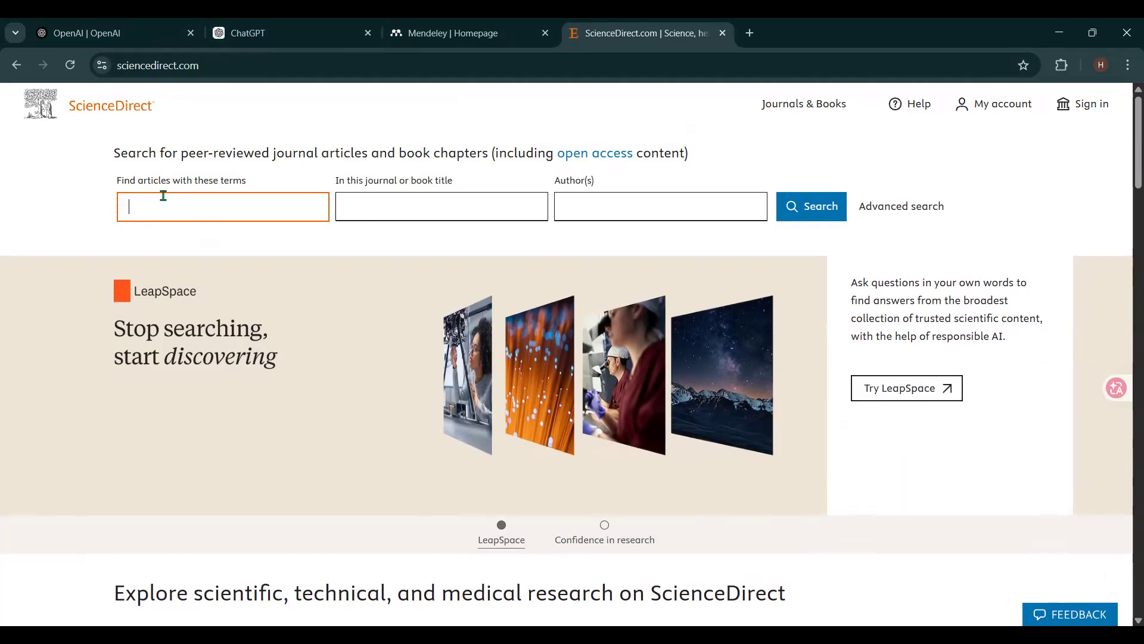
{"action": "type", "text": "spital medical record"}
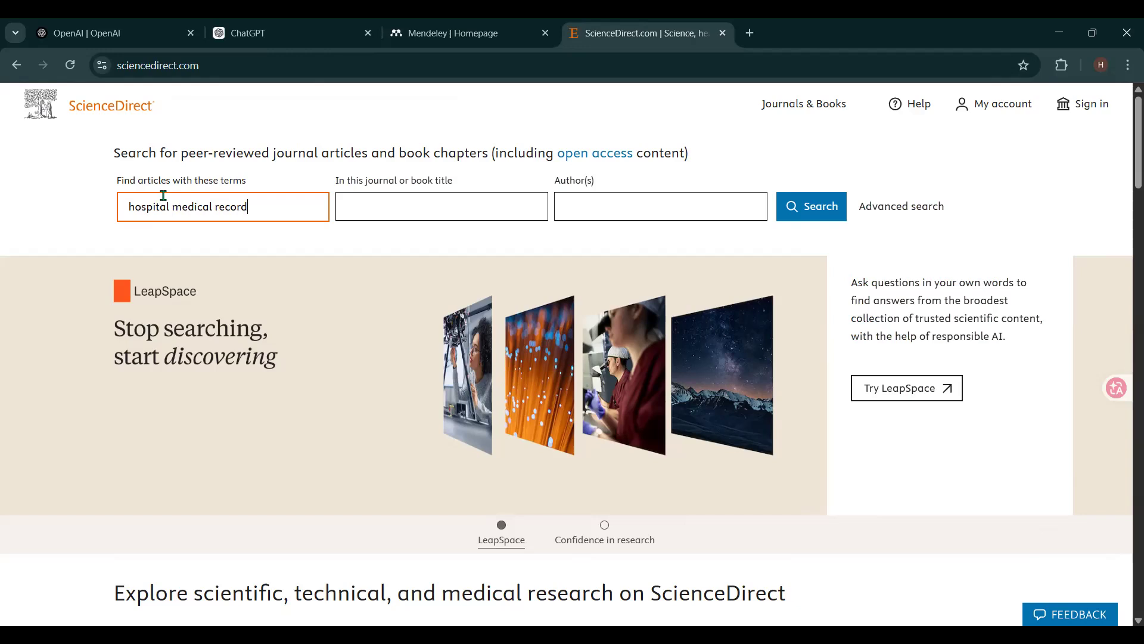
{"action": "left_click", "coordinate": [801, 209]}
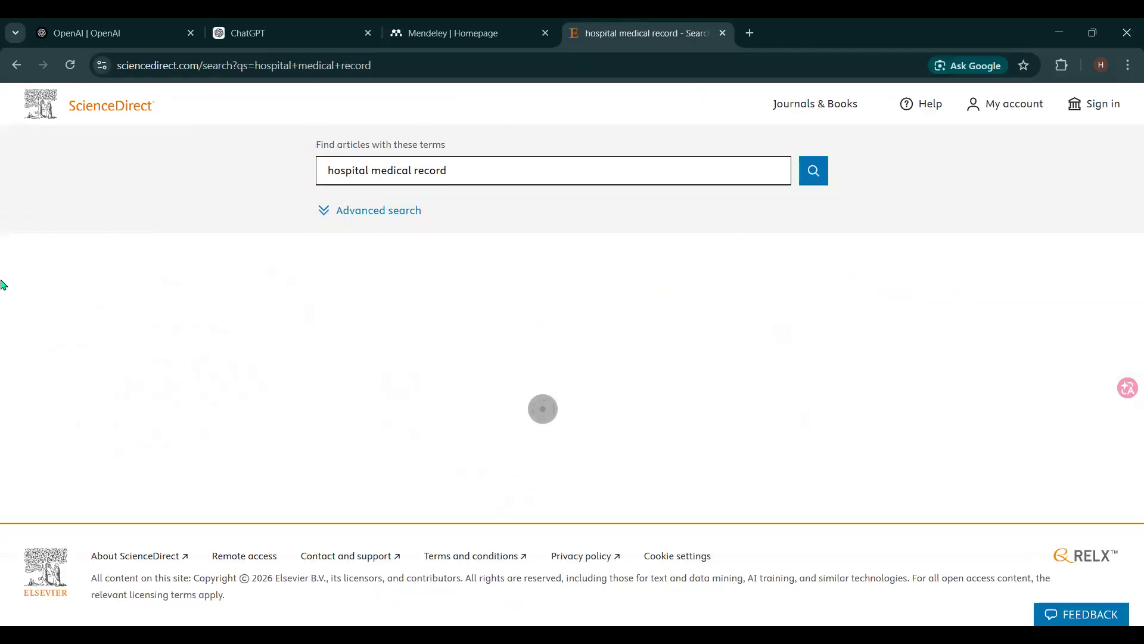
Step: Open the PDFs of the Kudus hospitals risk management article and the EngageEMR article in new browser tabs
{"action": "scroll", "coordinate": [506, 332], "scroll_direction": "down", "scroll_amount": 2}
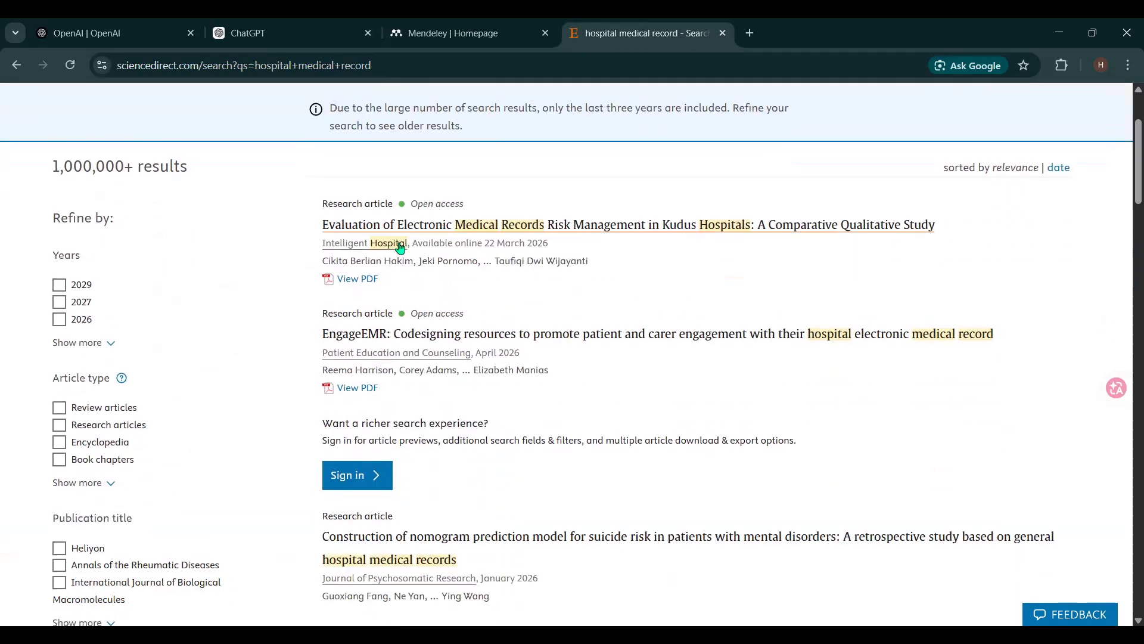
{"action": "right_click", "coordinate": [353, 280]}
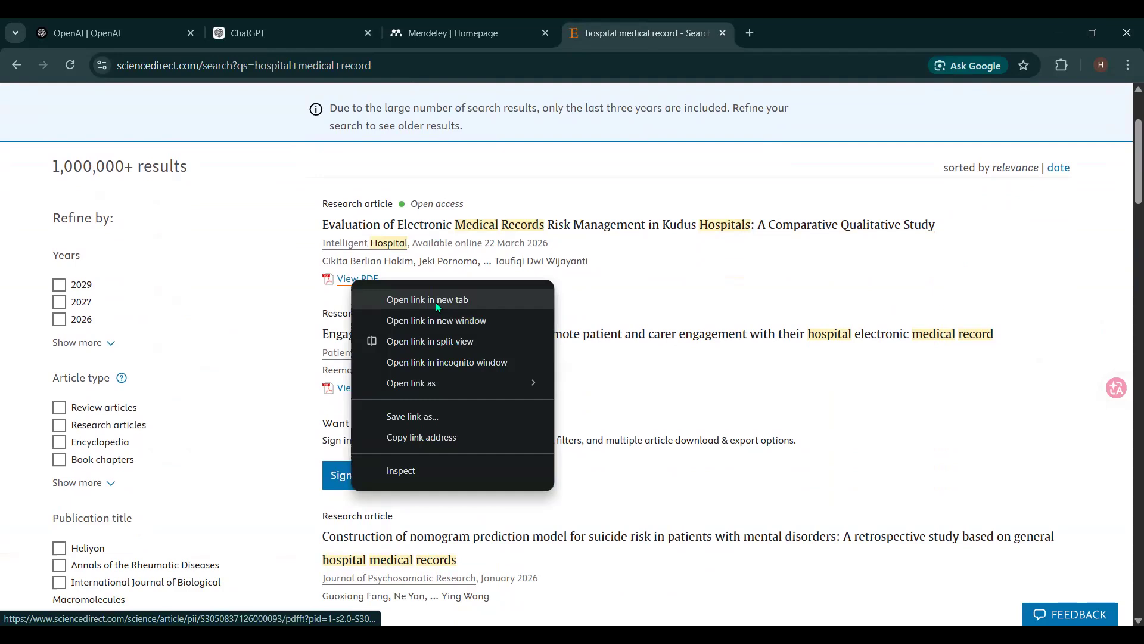
{"action": "left_click", "coordinate": [437, 304]}
{"action": "scroll", "coordinate": [437, 304], "scroll_direction": "down", "scroll_amount": 2}
{"action": "right_click", "coordinate": [346, 240]}
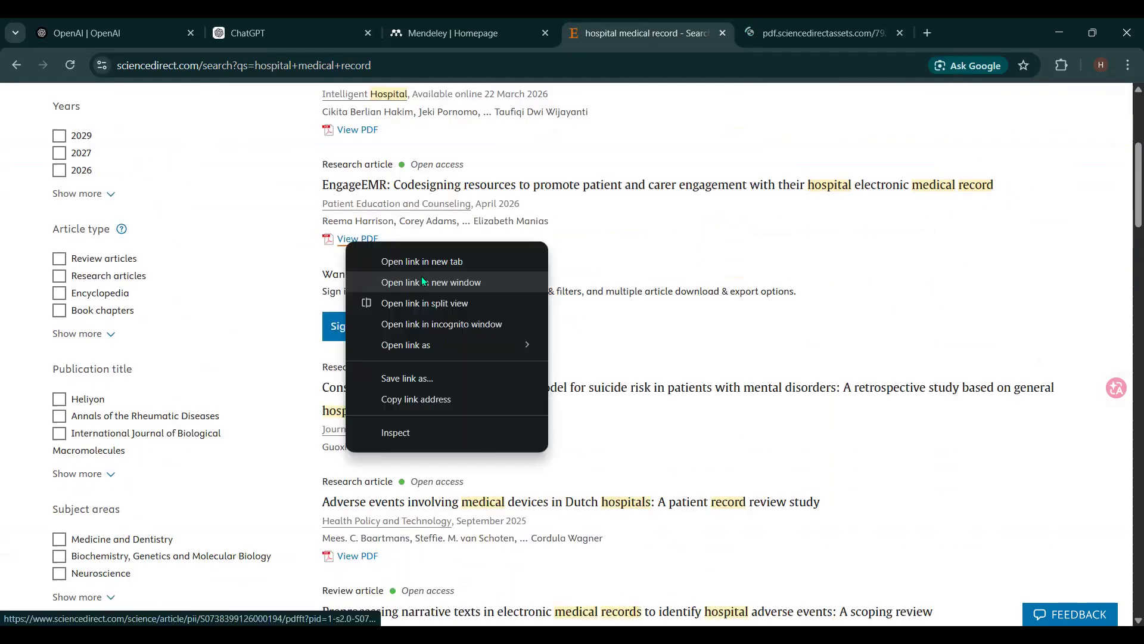
{"action": "left_click", "coordinate": [431, 261]}
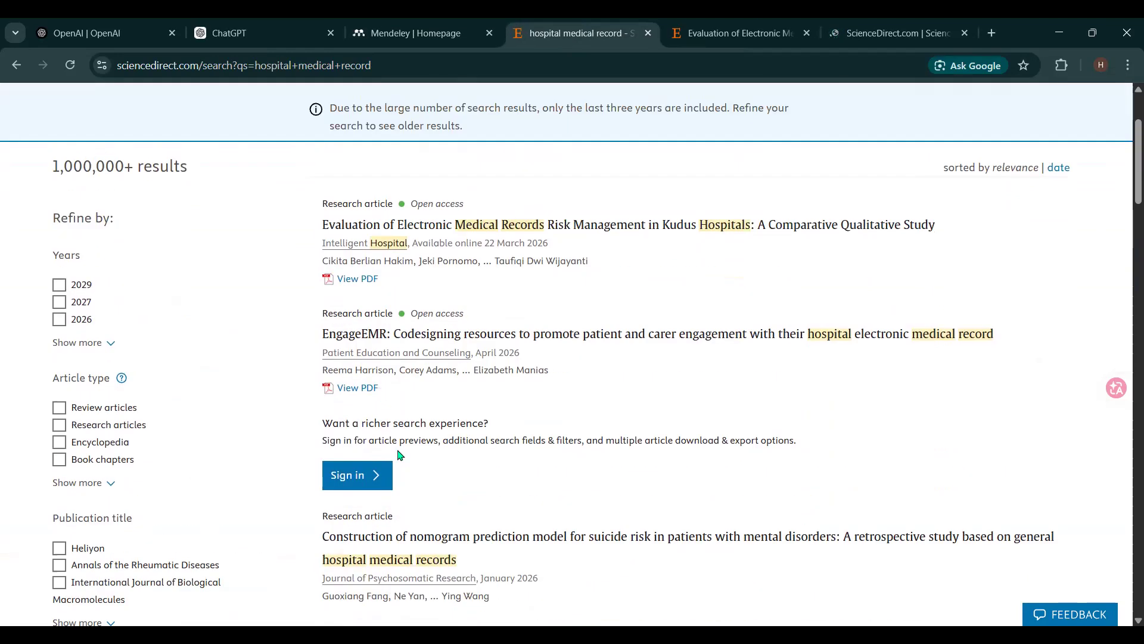
Step: Open the PDFs on Dutch hospital medical device adverse events, preprocessing narrative texts, and Zhejiang out-of-hospital cardiac arrest in new tabs
{"action": "scroll", "coordinate": [362, 438], "scroll_direction": "down", "scroll_amount": 4}
{"action": "scroll", "coordinate": [362, 438], "scroll_direction": "down", "scroll_amount": 3}
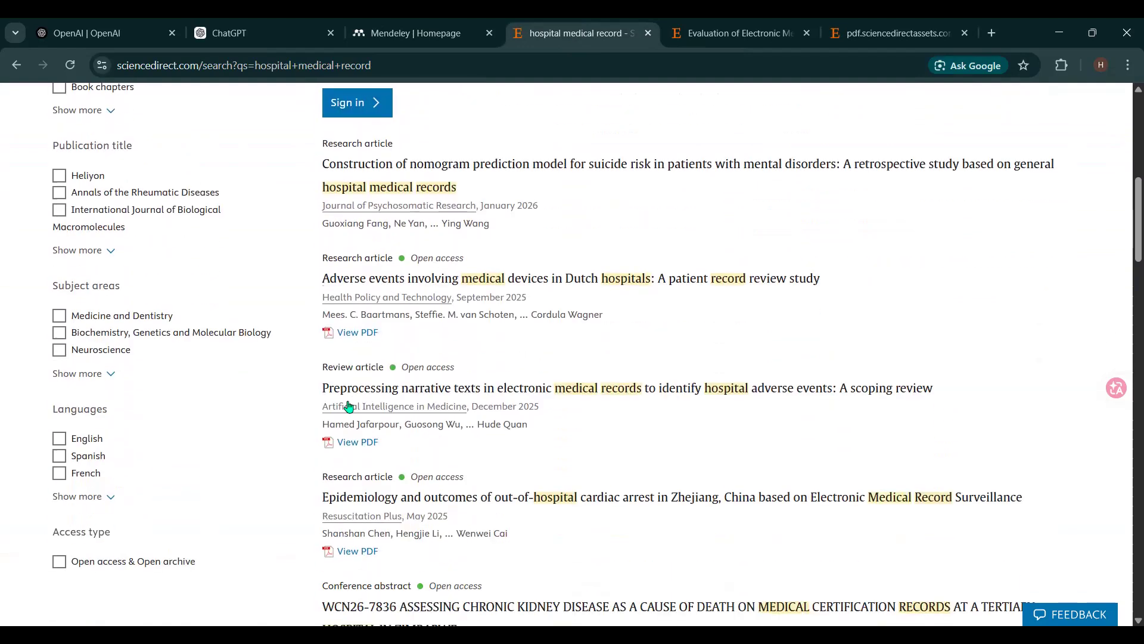
{"action": "right_click", "coordinate": [357, 341]}
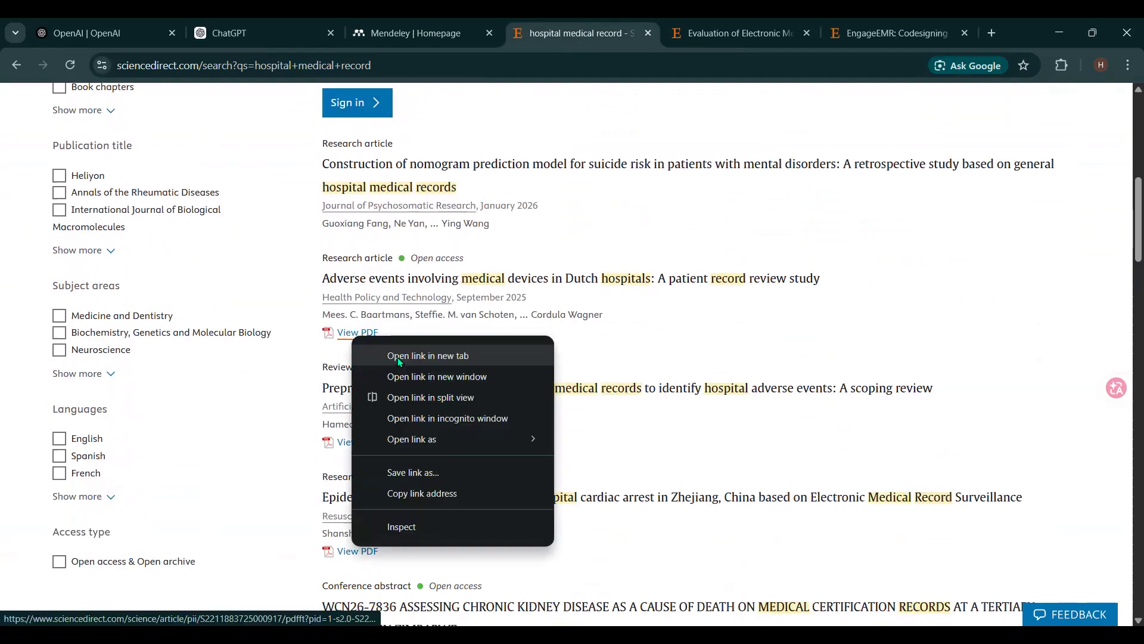
{"action": "left_click", "coordinate": [398, 357]}
{"action": "scroll", "coordinate": [370, 297], "scroll_direction": "down", "scroll_amount": 3}
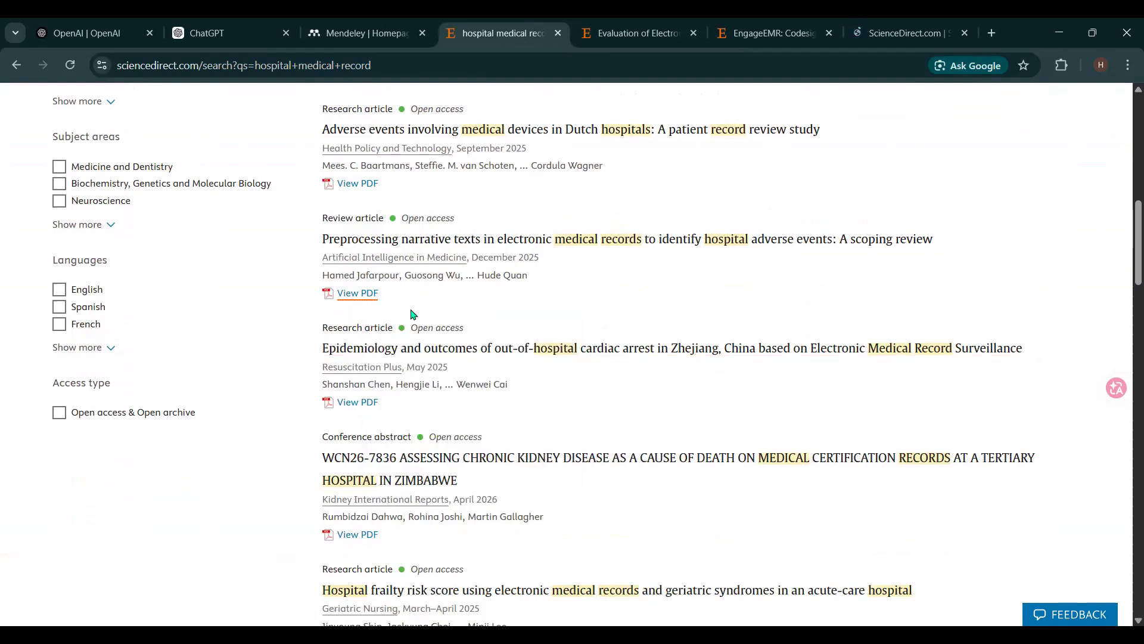
{"action": "right_click", "coordinate": [350, 406]}
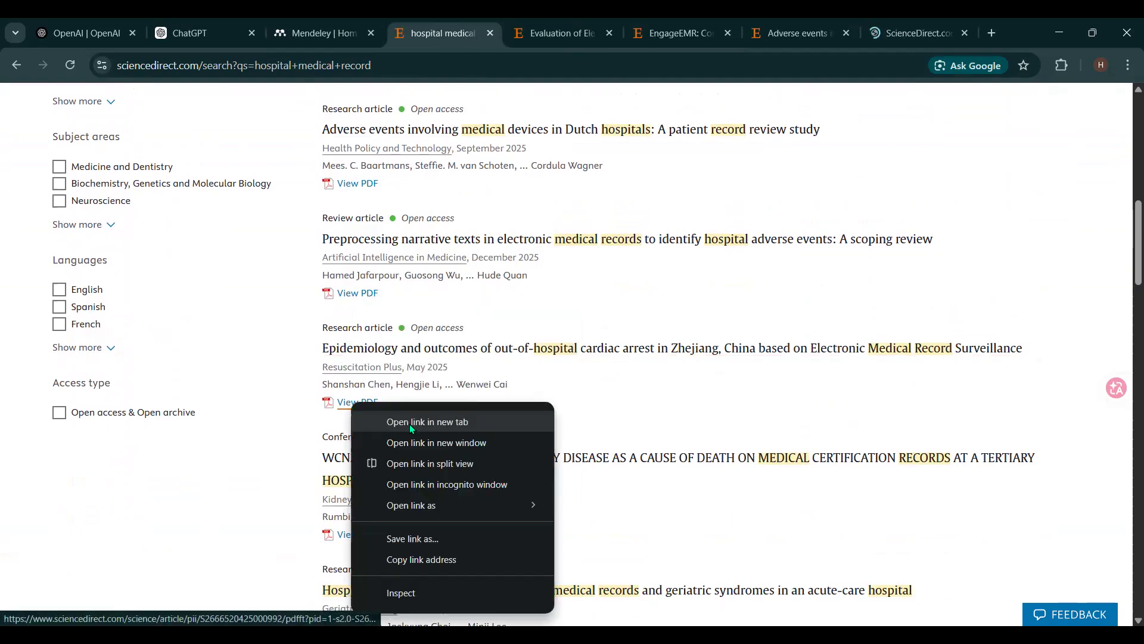
{"action": "left_click", "coordinate": [410, 420]}
Step: Open the PDFs of the WCN26-7836 chronic kidney disease abstract and the hospital frailty risk score article in new tabs
{"action": "scroll", "coordinate": [352, 356], "scroll_direction": "down", "scroll_amount": 3}
{"action": "right_click", "coordinate": [347, 311]}
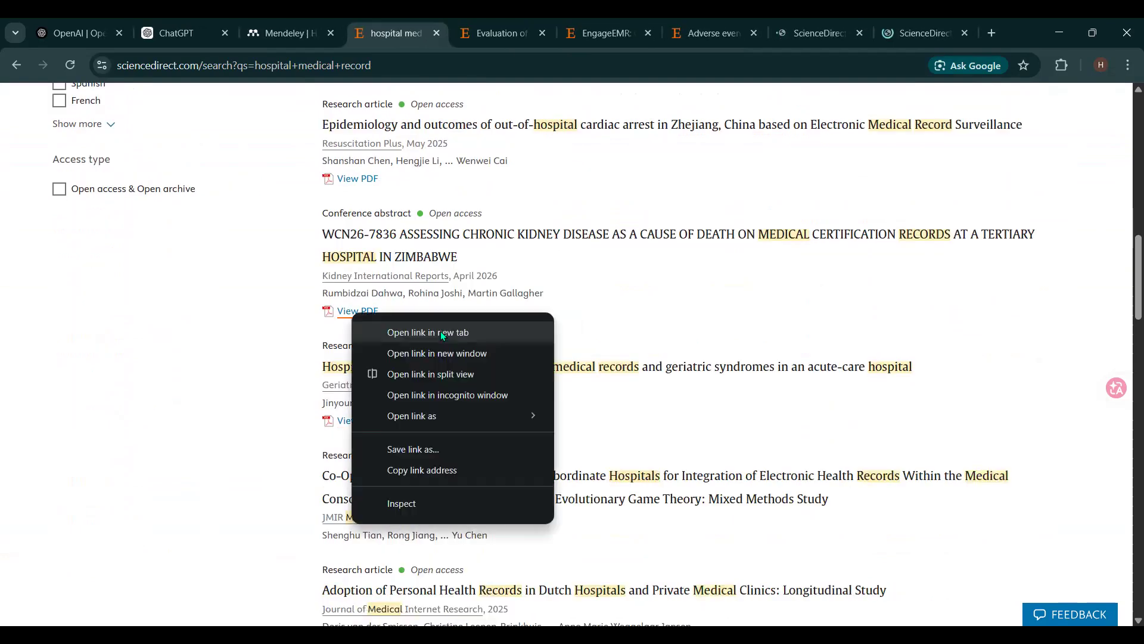
{"action": "left_click", "coordinate": [441, 330]}
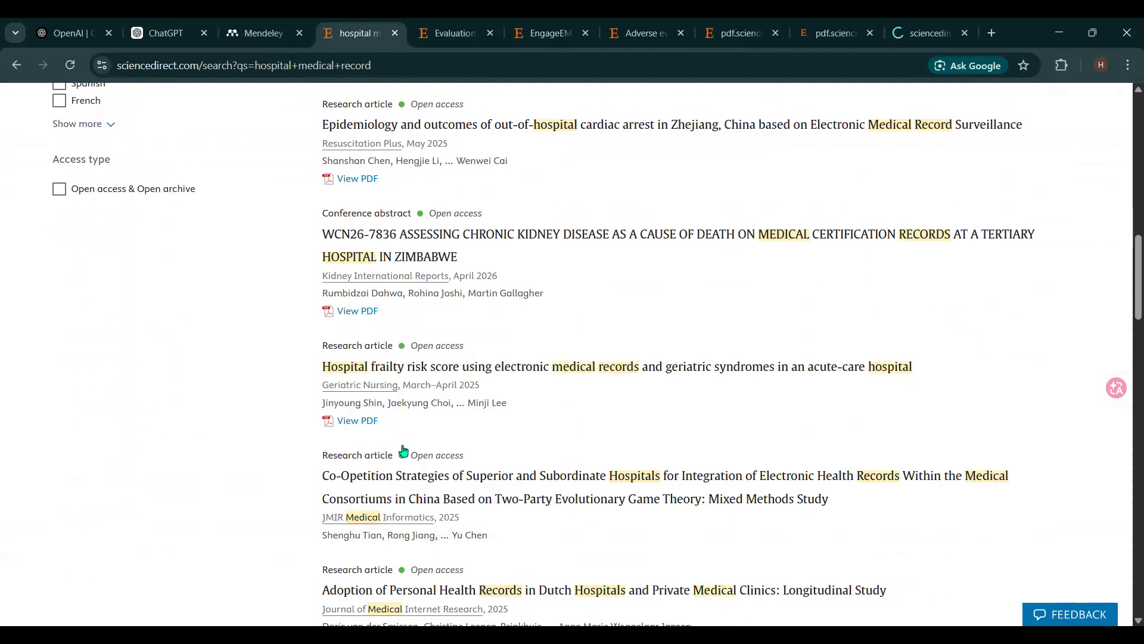
{"action": "right_click", "coordinate": [356, 421]}
{"action": "left_click", "coordinate": [432, 233]}
{"action": "scroll", "coordinate": [409, 245], "scroll_direction": "down", "scroll_amount": 6}
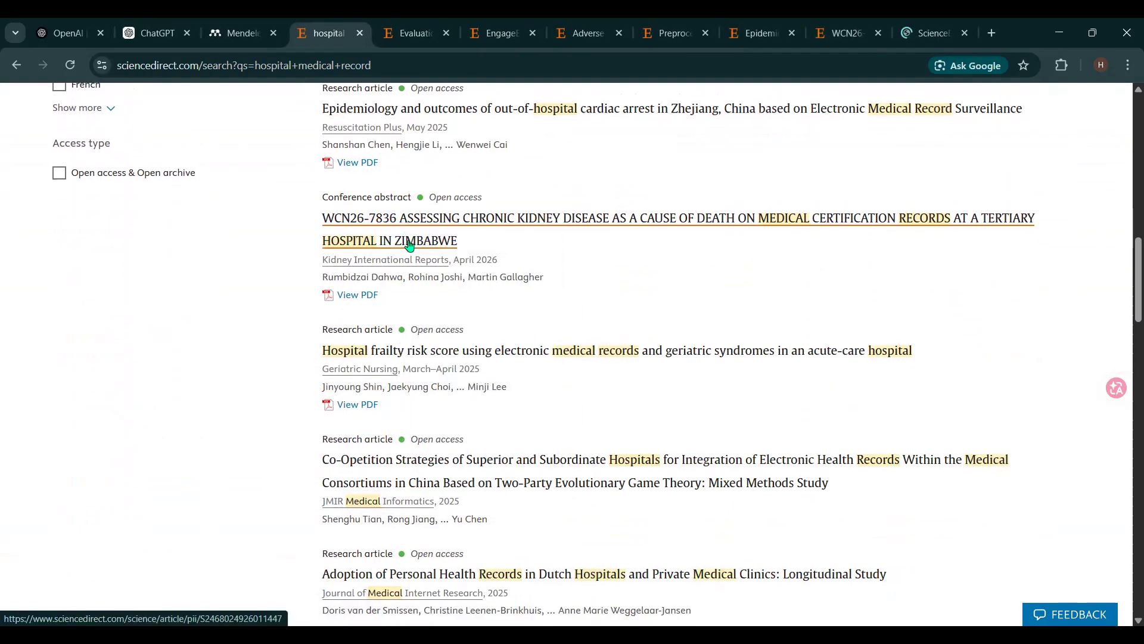
Step: Save the Kudus hospitals risk management PDF to the Downloads folder, replacing the existing file, and close its tab
{"action": "scroll", "coordinate": [409, 245], "scroll_direction": "up", "scroll_amount": 20}
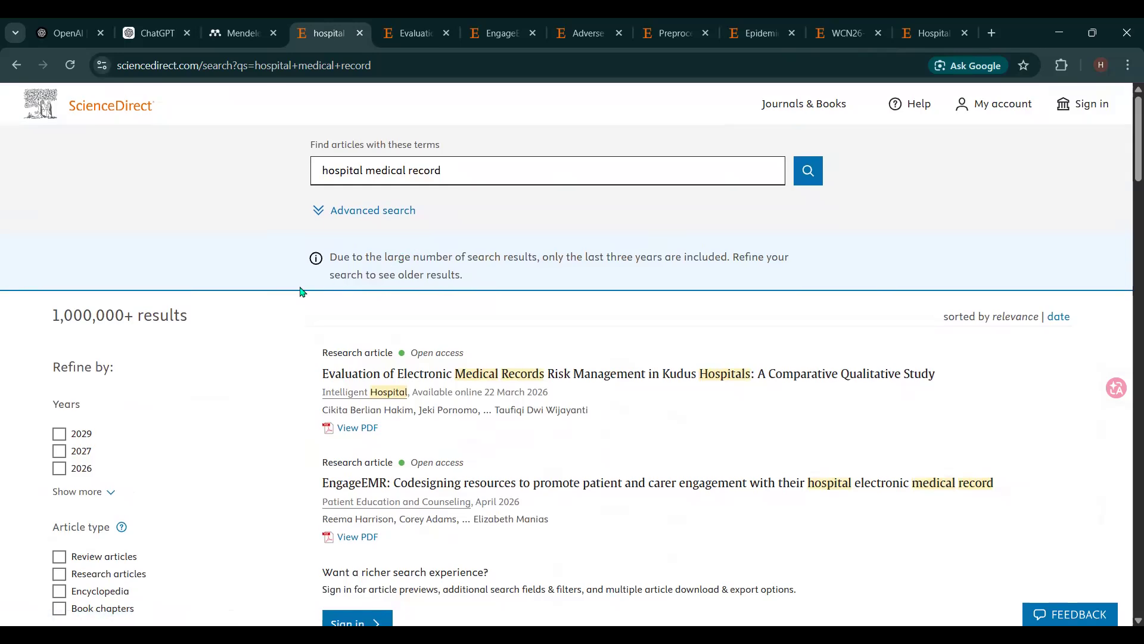
{"action": "left_click", "coordinate": [416, 26]}
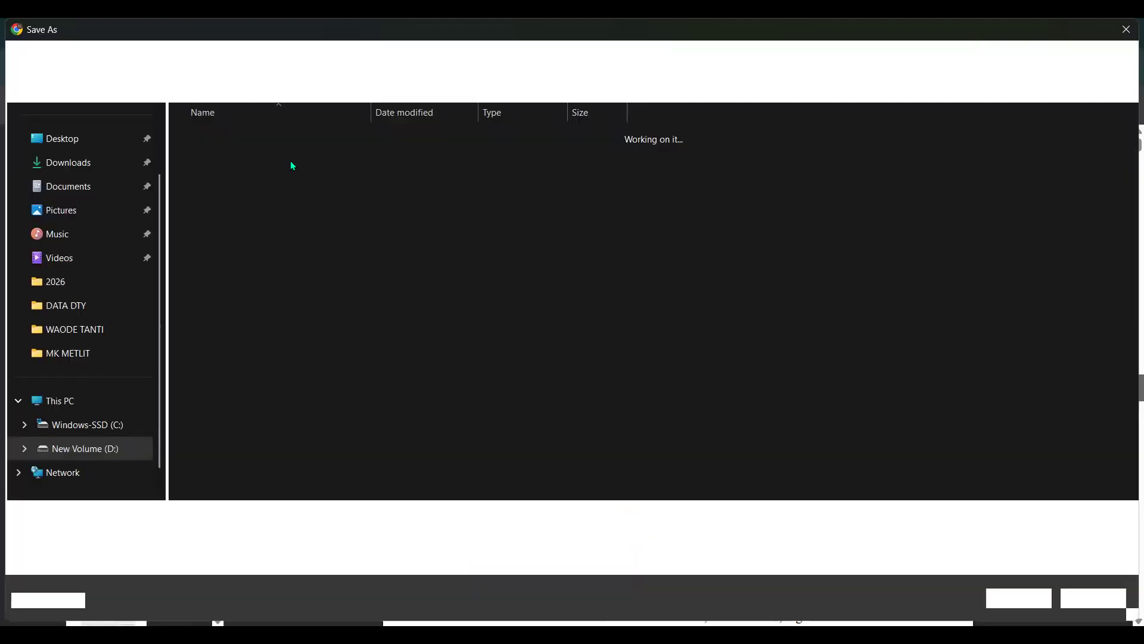
{"action": "left_click", "coordinate": [76, 162]}
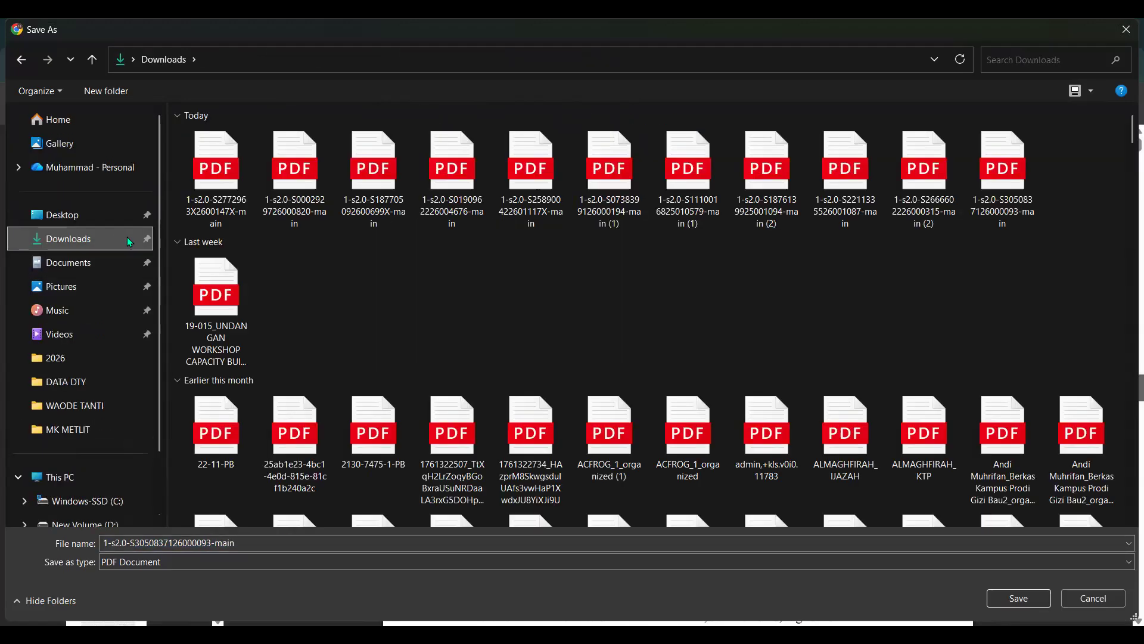
{"action": "left_click", "coordinate": [1007, 602]}
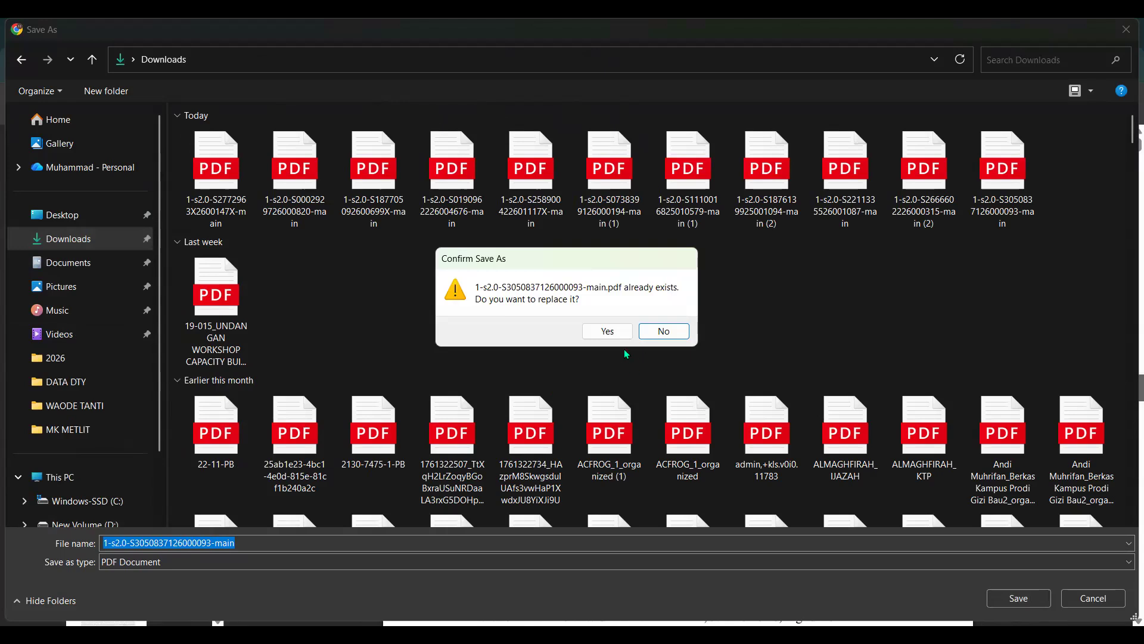
{"action": "left_click", "coordinate": [615, 339]}
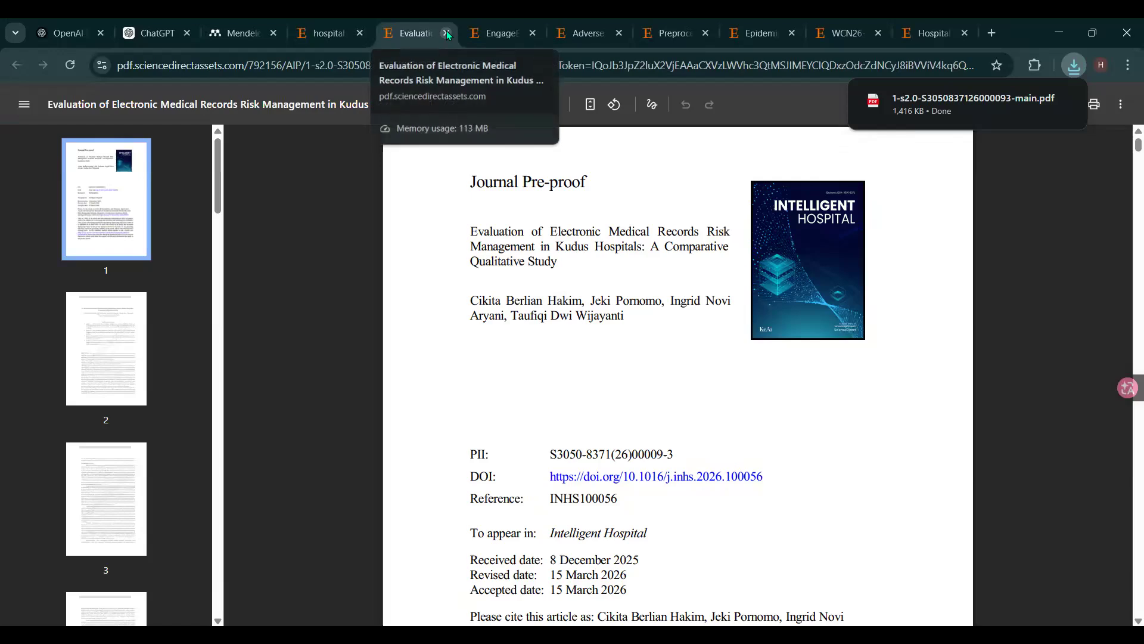
{"action": "left_click", "coordinate": [447, 33]}
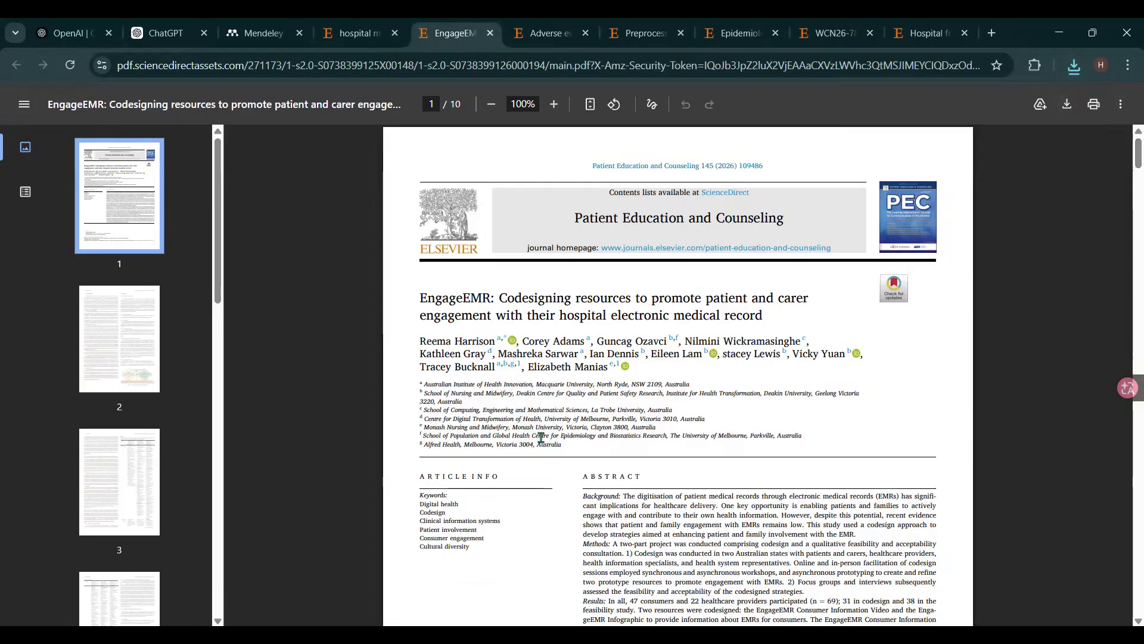
Step: Save the EngageEMR and Dutch hospital medical device adverse events PDFs to Downloads and close both tabs
{"action": "key", "text": "ctrl+s"}
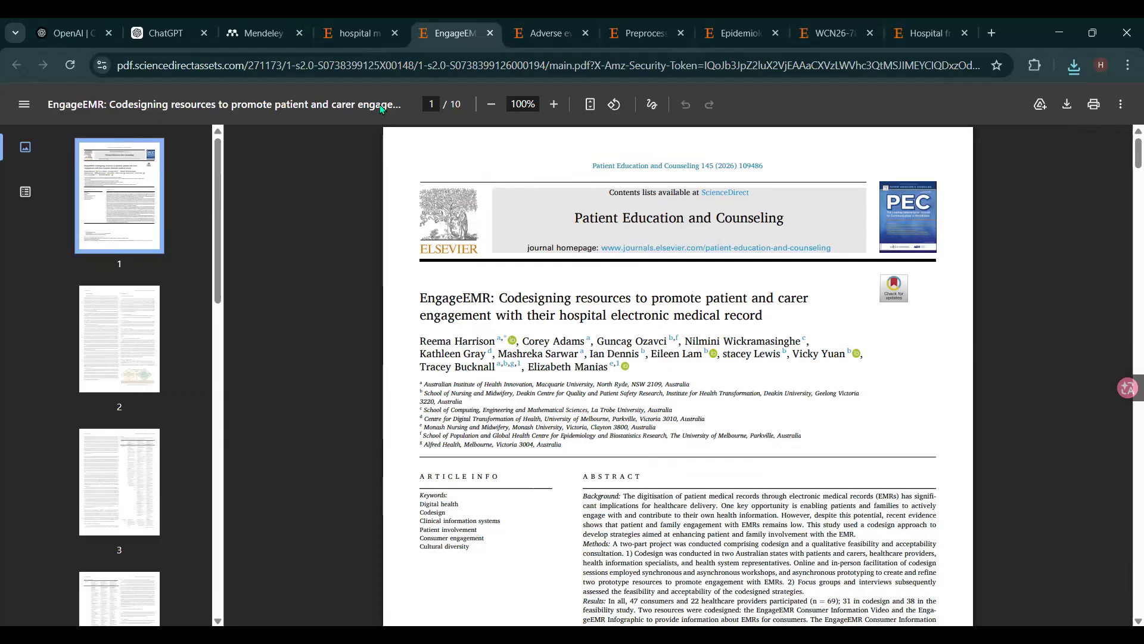
{"action": "left_click", "coordinate": [488, 28]}
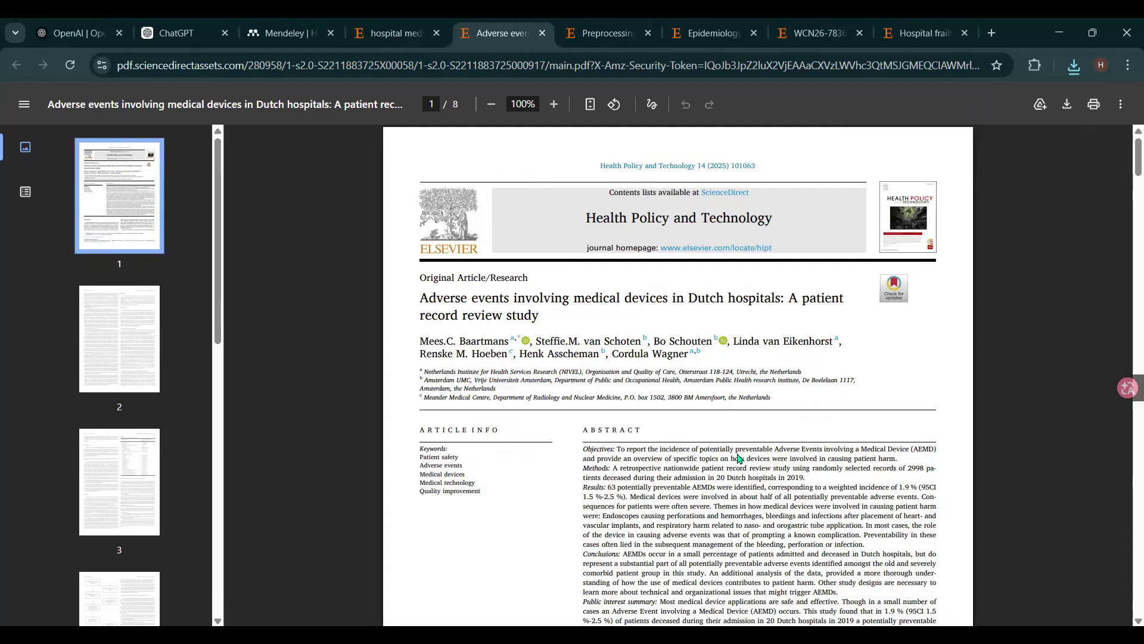
{"action": "key", "text": "ctrl+s"}
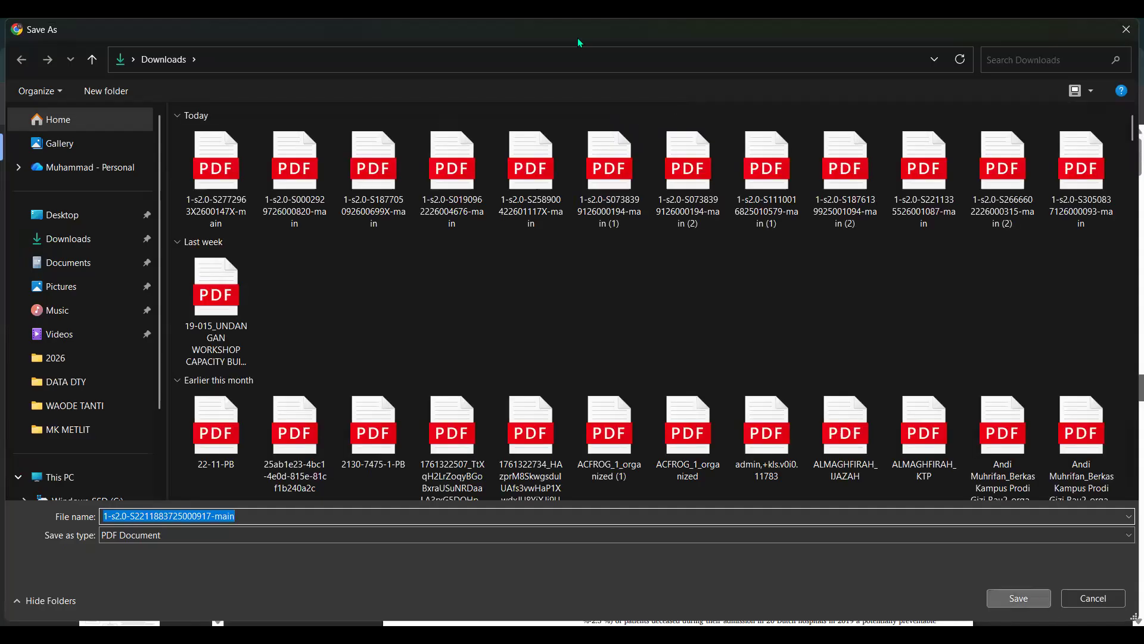
{"action": "key", "text": "Return"}
{"action": "left_click", "coordinate": [542, 32]}
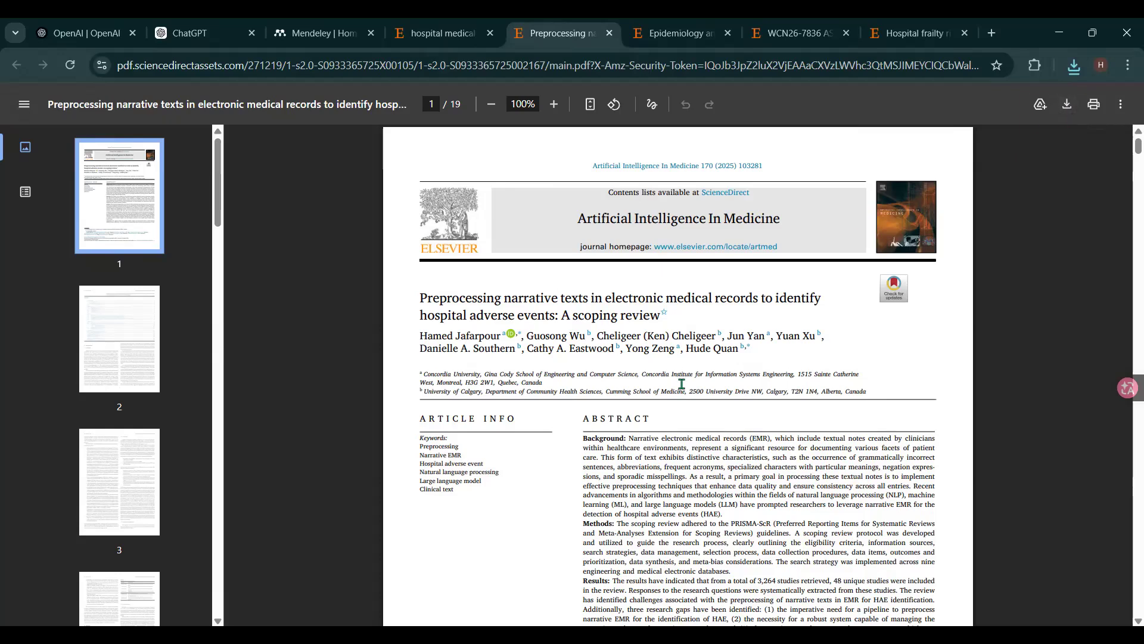
Step: Save the preprocessing narrative texts and Zhejiang out-of-hospital cardiac arrest PDFs to Downloads, closing each tab
{"action": "key", "text": "ctrl+s"}
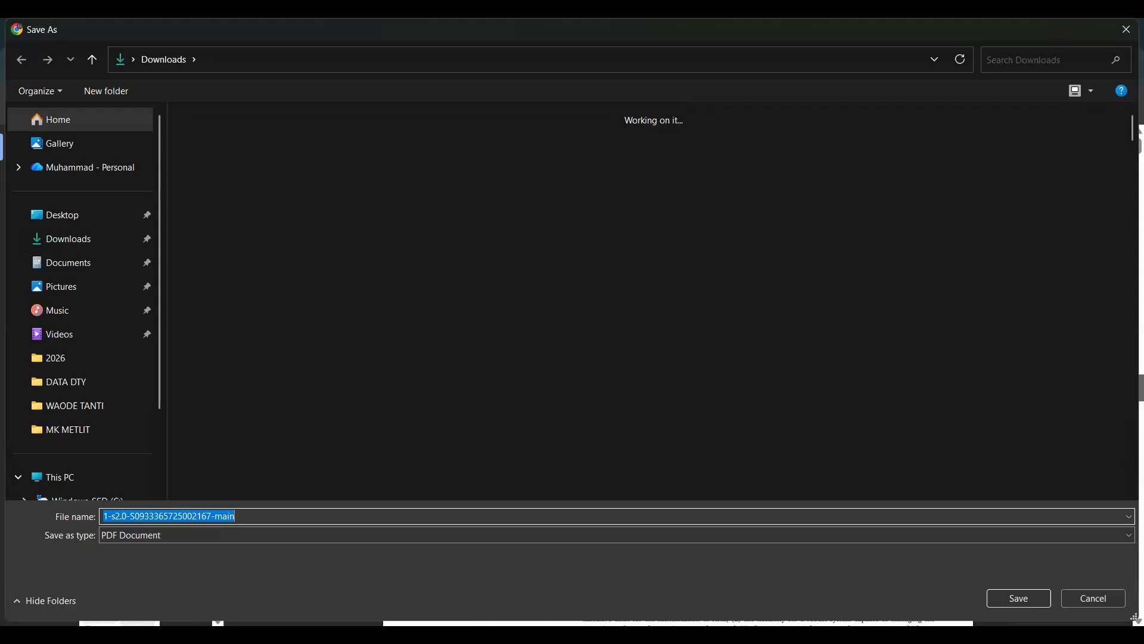
{"action": "key", "text": "Return"}
{"action": "left_click", "coordinate": [616, 33]}
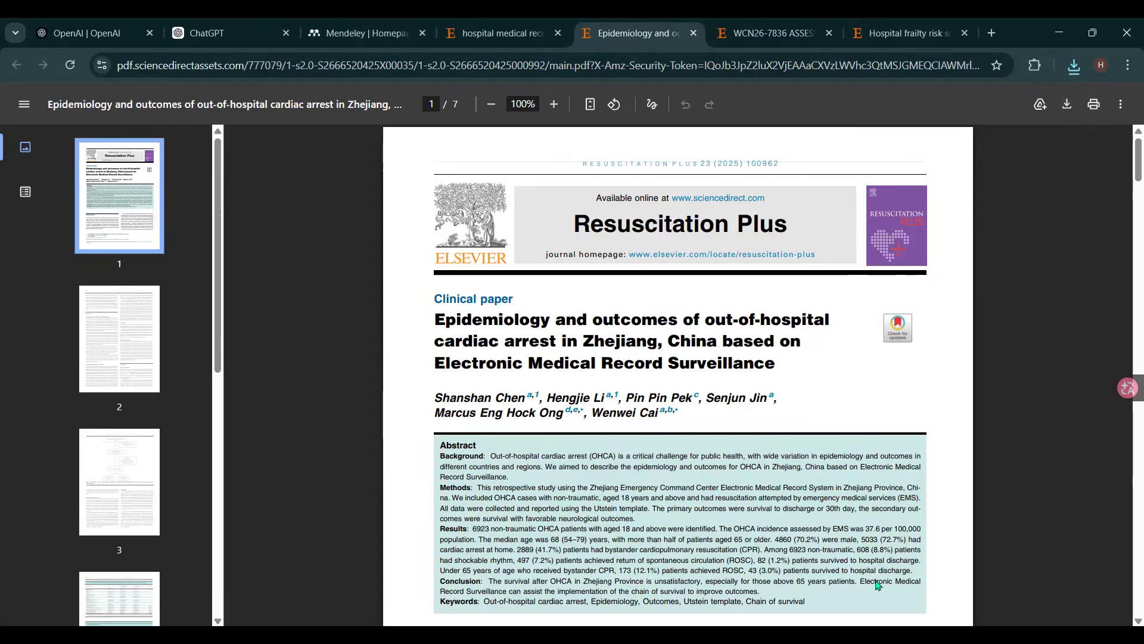
{"action": "key", "text": "ctrl+s"}
{"action": "left_click", "coordinate": [1015, 599]}
{"action": "left_click", "coordinate": [690, 33]}
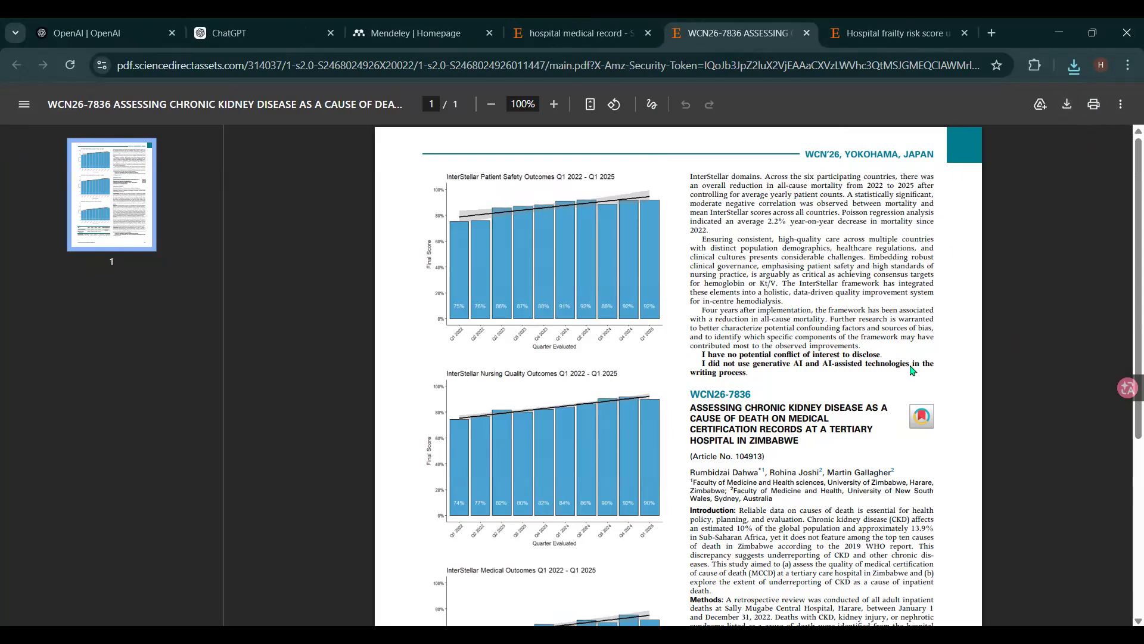
Step: Save the WCN26-7836 chronic kidney disease abstract and the hospital frailty risk score PDF to Downloads, closing each tab
{"action": "key", "text": "ctrl+s"}
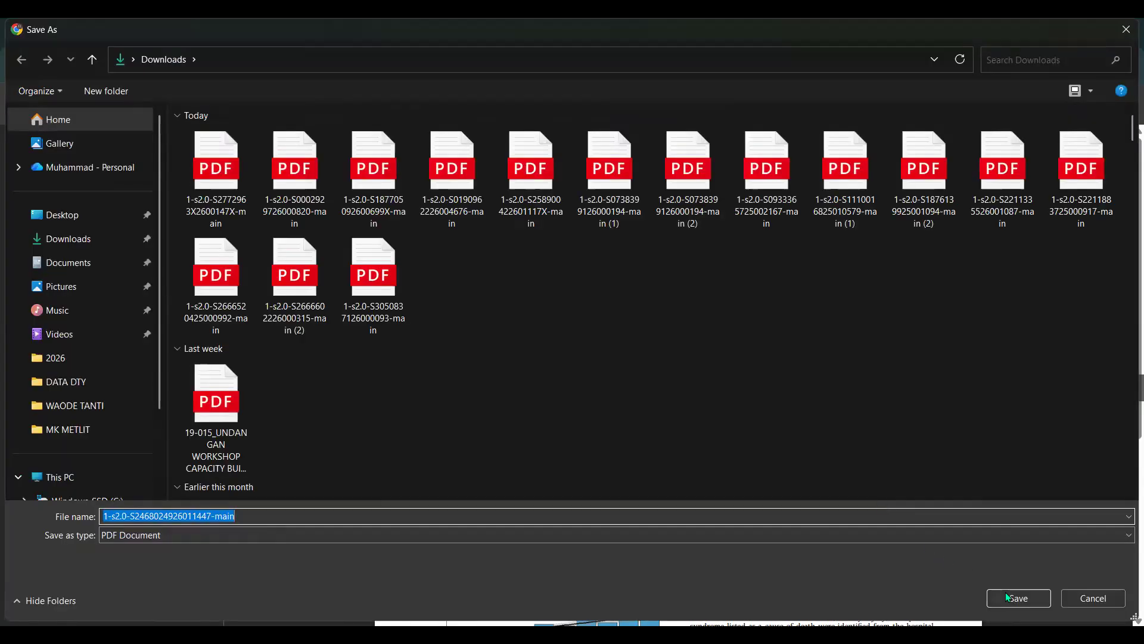
{"action": "left_click", "coordinate": [1006, 593]}
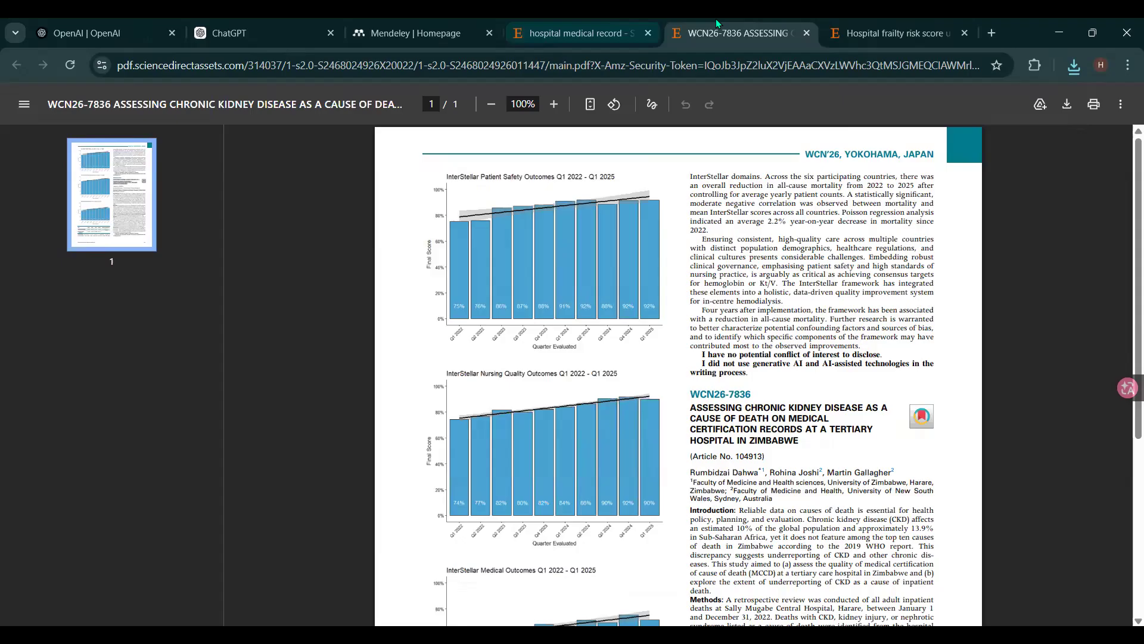
{"action": "left_click", "coordinate": [807, 34]}
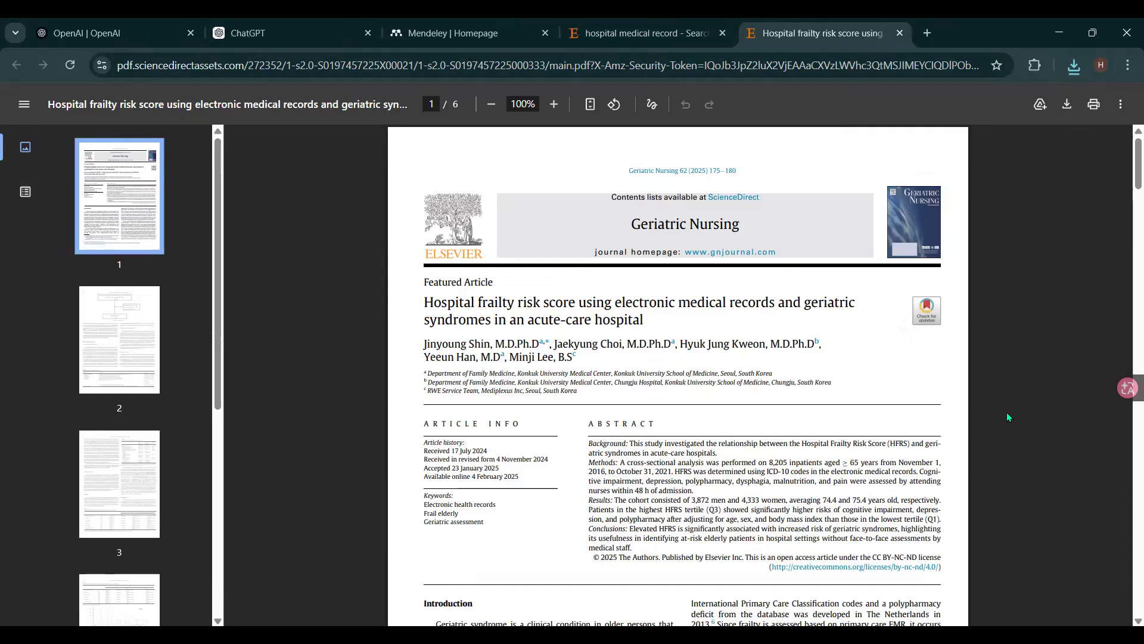
{"action": "key", "text": "ctrl+s"}
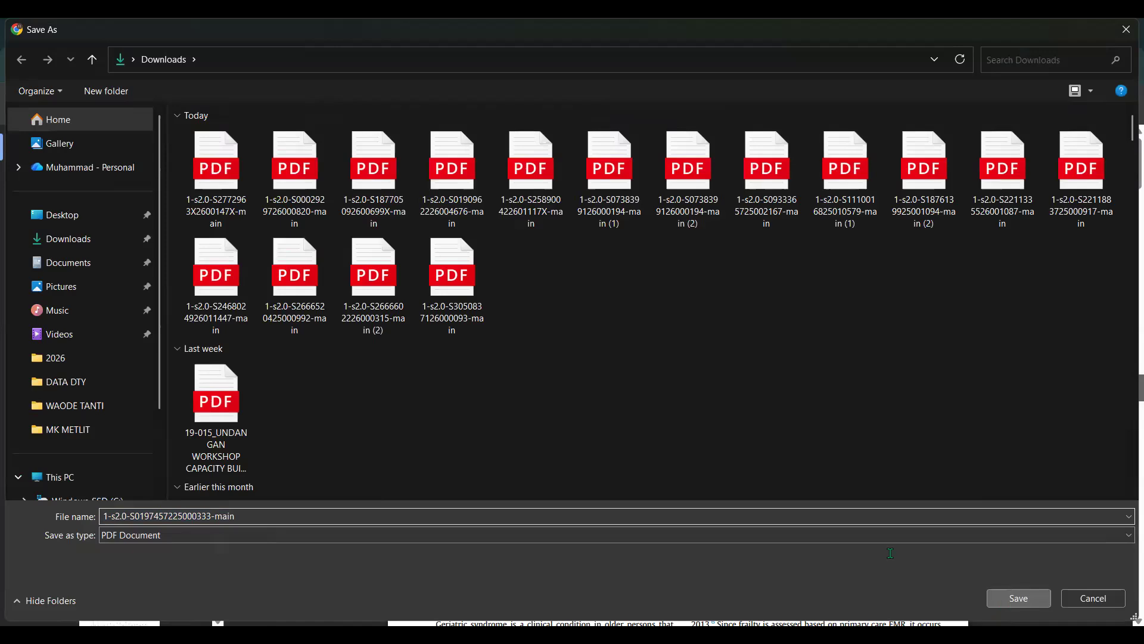
{"action": "key", "text": "Escape"}
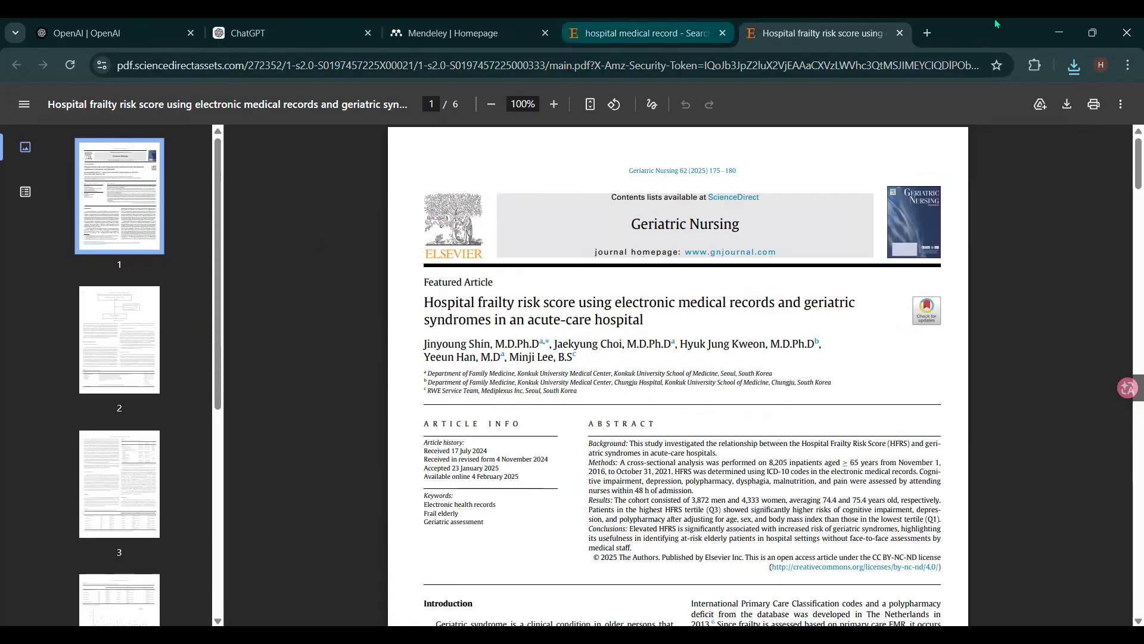
{"action": "left_click", "coordinate": [901, 32]}
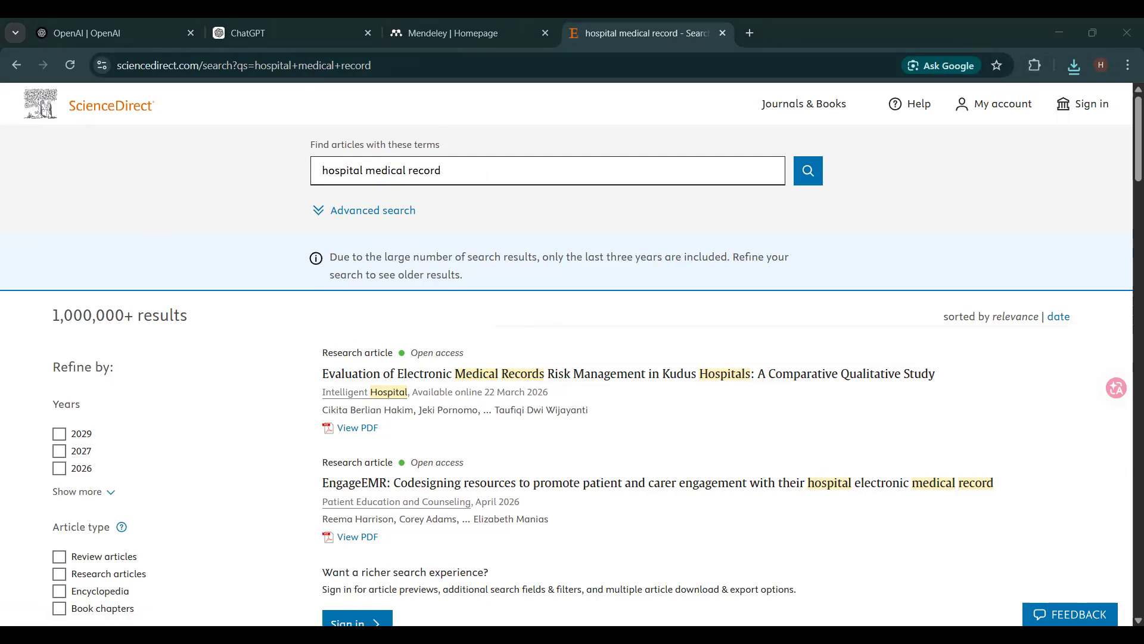
Step: Switch to Mendeley Desktop and select the HOSPITAL MEDICAL RECORD folder
{"action": "key", "text": "alt+Tab"}
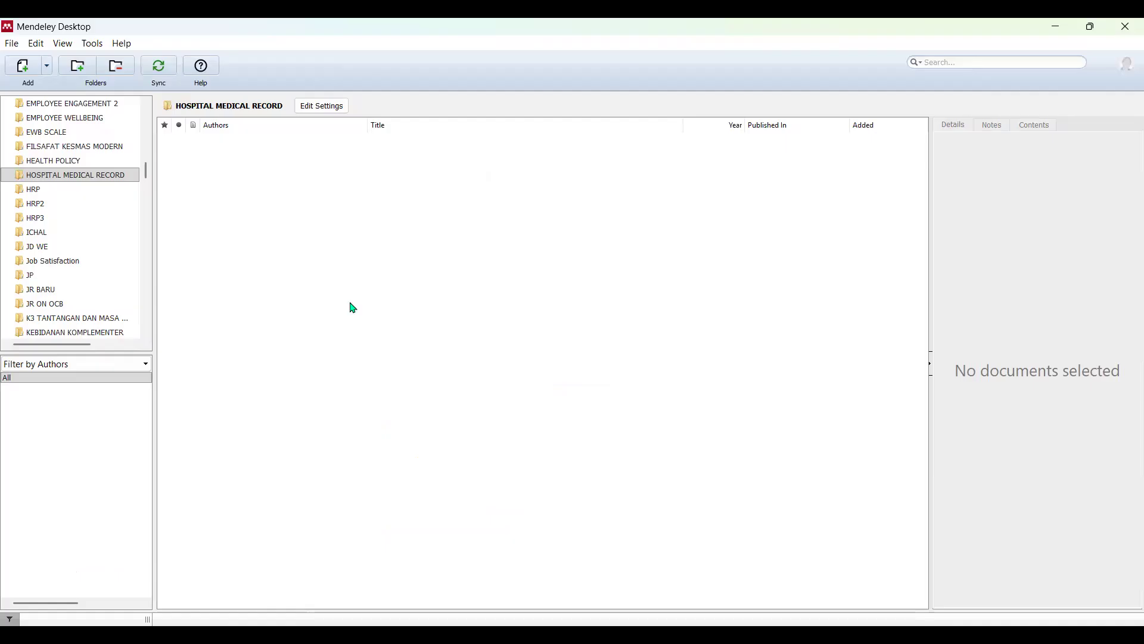
{"action": "scroll", "coordinate": [87, 157], "scroll_direction": "up", "scroll_amount": 4}
{"action": "scroll", "coordinate": [84, 146], "scroll_direction": "up", "scroll_amount": 3}
{"action": "scroll", "coordinate": [84, 145], "scroll_direction": "down", "scroll_amount": 6}
{"action": "left_click", "coordinate": [50, 248]}
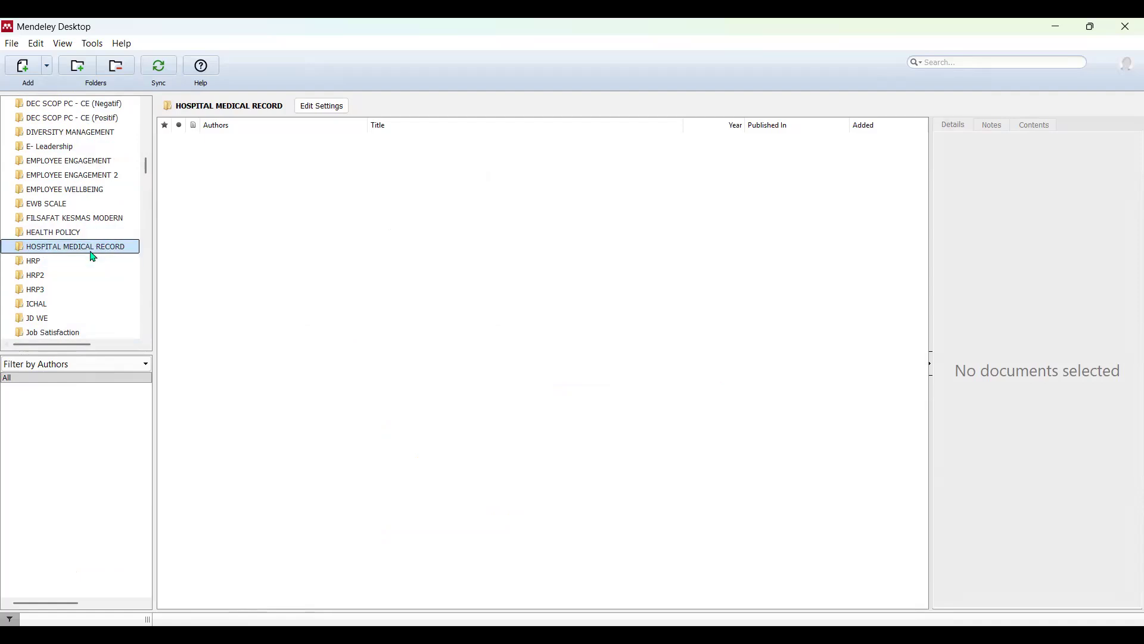
Step: Add all of today's 1-s2.0 article PDFs from Downloads to the HOSPITAL MEDICAL RECORD folder
{"action": "left_click", "coordinate": [19, 71]}
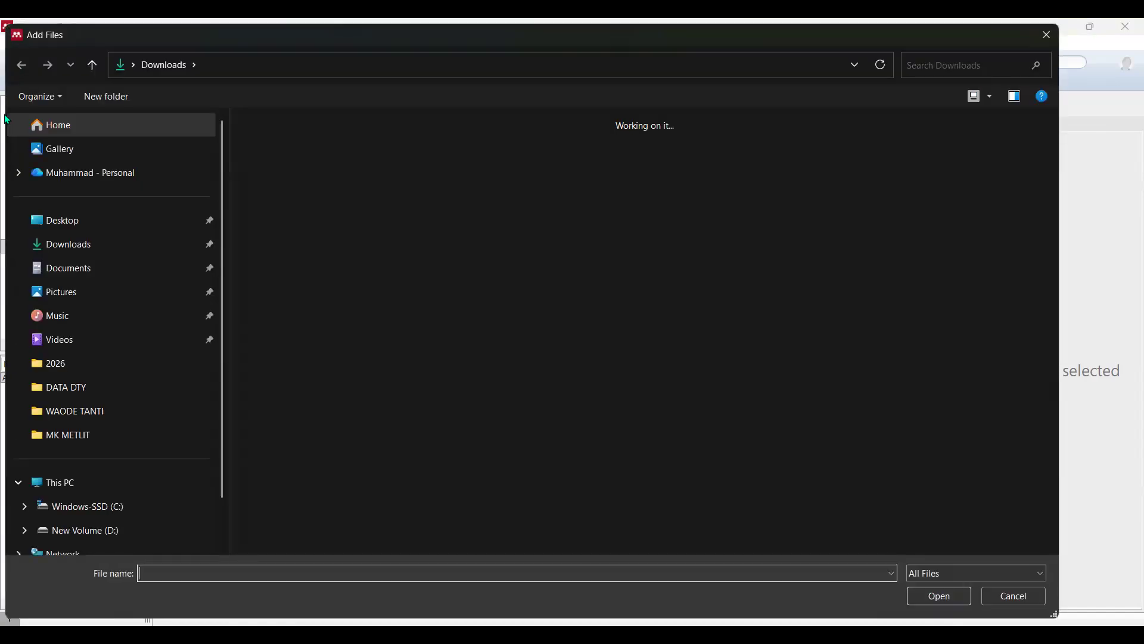
{"action": "left_click", "coordinate": [87, 249]}
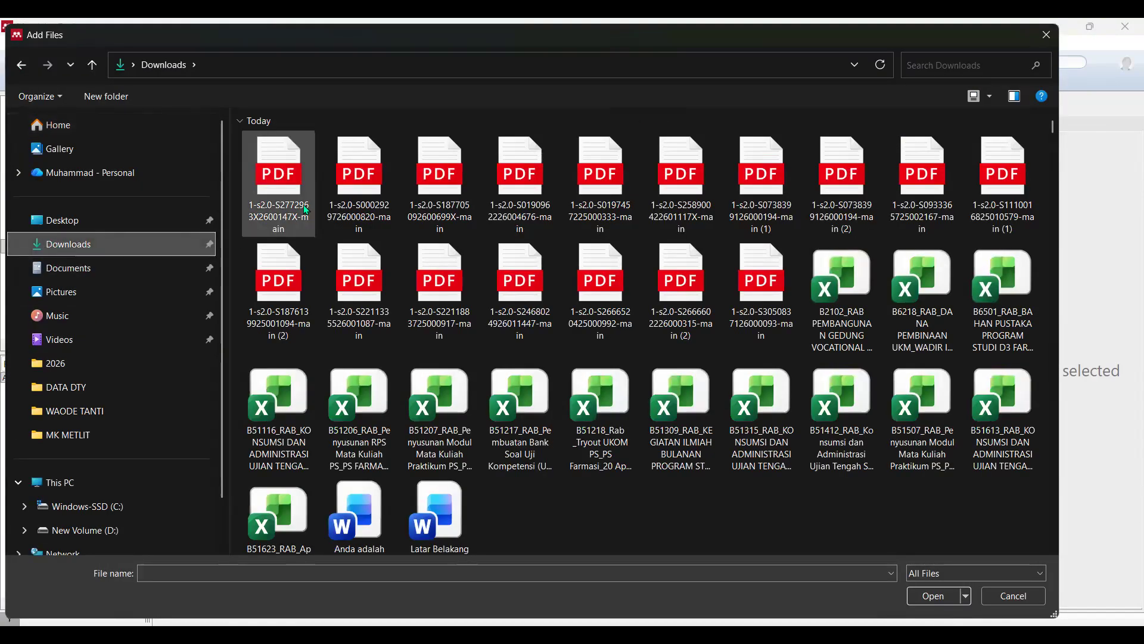
{"action": "left_click", "coordinate": [286, 194]}
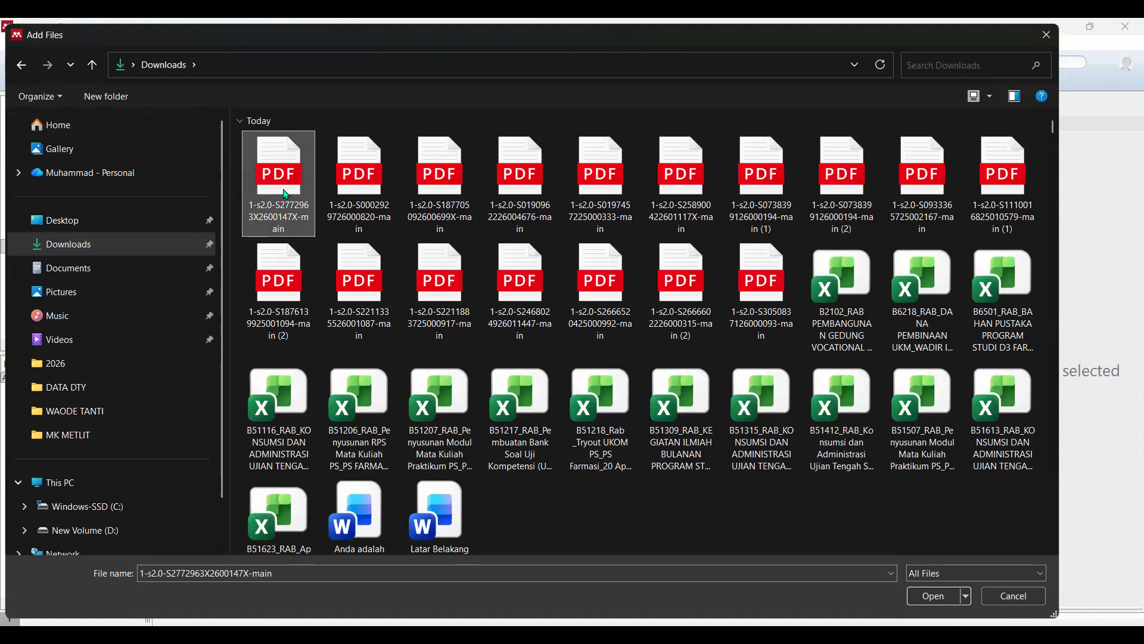
{"action": "key", "text": "shift+Right"}
{"action": "key", "text": "shift+Right"}
{"action": "key", "text": "shift+Right"}
{"action": "key", "text": "shift+Right"}
{"action": "key", "text": "shift+Right"}
{"action": "key", "text": "shift+Right"}
{"action": "key", "text": "shift+Right"}
{"action": "key", "text": "shift+Right"}
{"action": "key", "text": "shift+Right"}
{"action": "key", "text": "shift+Right"}
{"action": "key", "text": "shift+Right"}
{"action": "key", "text": "shift+Right"}
{"action": "key", "text": "shift+Right"}
{"action": "key", "text": "shift+Right"}
{"action": "key", "text": "shift+Right"}
{"action": "key", "text": "shift+Right"}
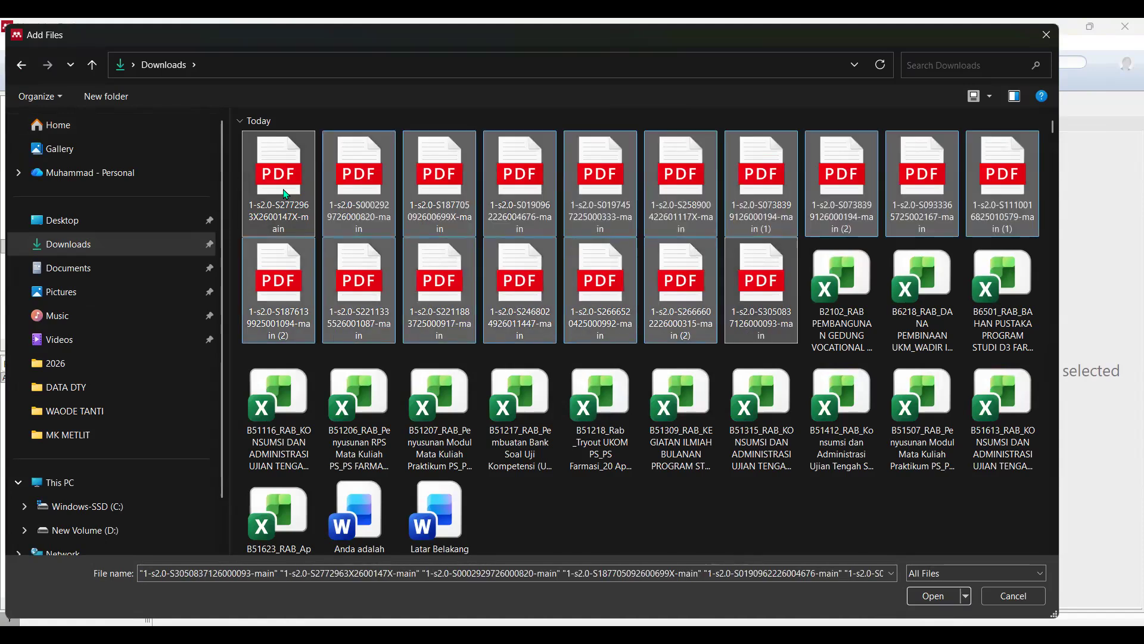
{"action": "left_click", "coordinate": [920, 597]}
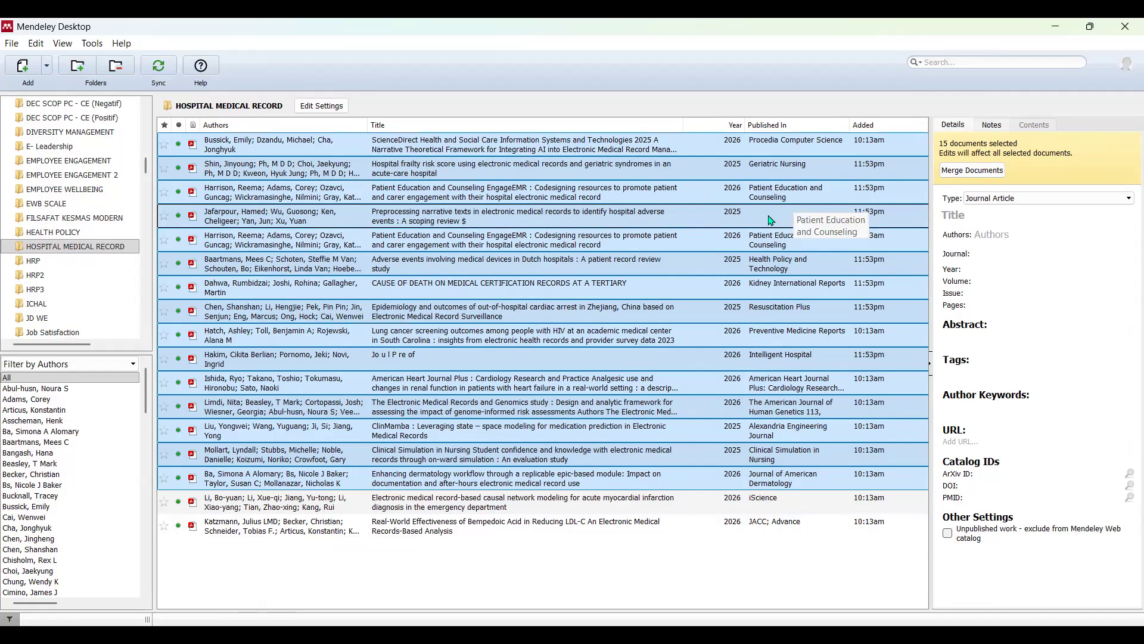
Step: Check the title in the preprocessing narrative texts PDF and remove the stray "$" from the end of its library entry's title
{"action": "double_click", "coordinate": [408, 219]}
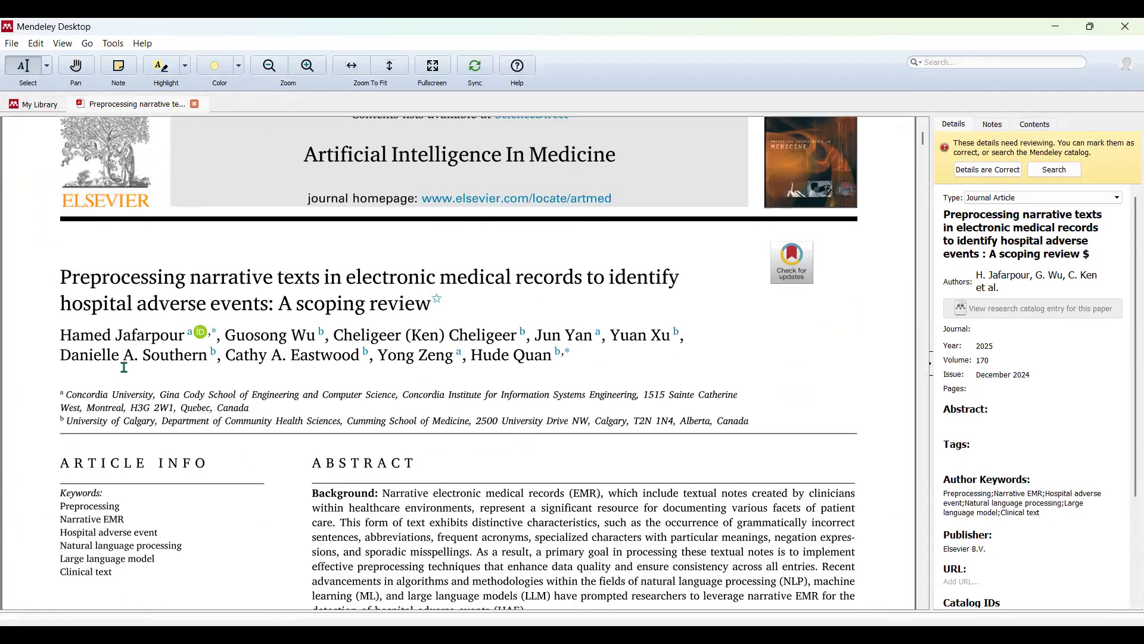
{"action": "left_click_drag", "start_coordinate": [64, 273], "coordinate": [419, 304]}
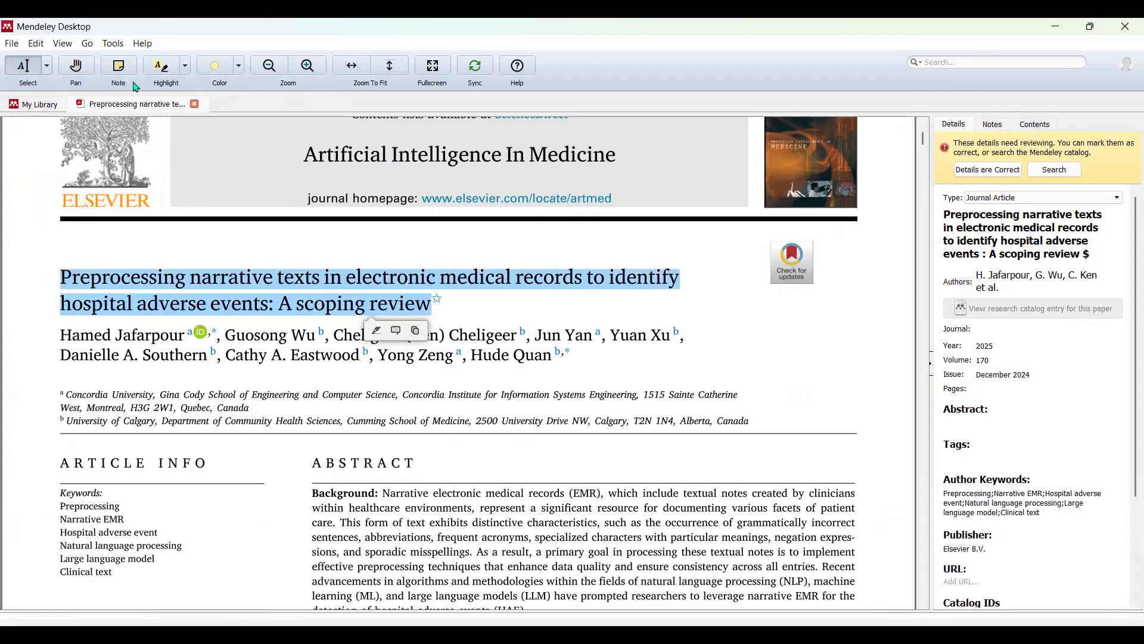
{"action": "left_click", "coordinate": [33, 106]}
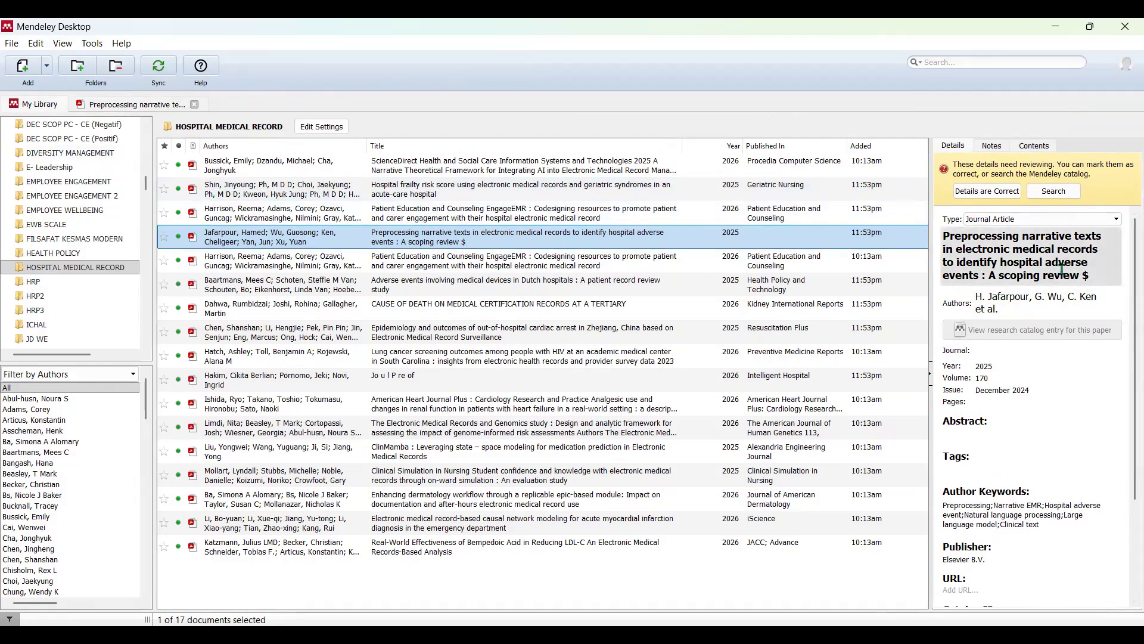
{"action": "left_click", "coordinate": [1097, 276]}
{"action": "key", "text": "BackSpace"}
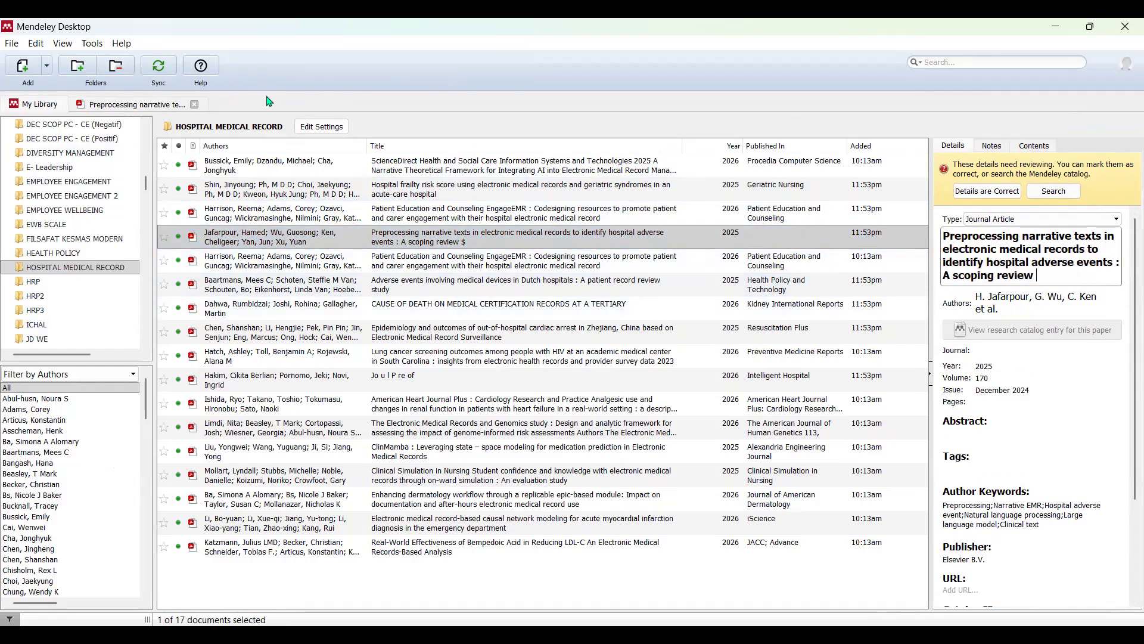
Step: Fill in the preprocessing article's journal as "Artificial Intelligence In Medicine", copied from its PDF, and close the PDF
{"action": "left_click", "coordinate": [127, 107]}
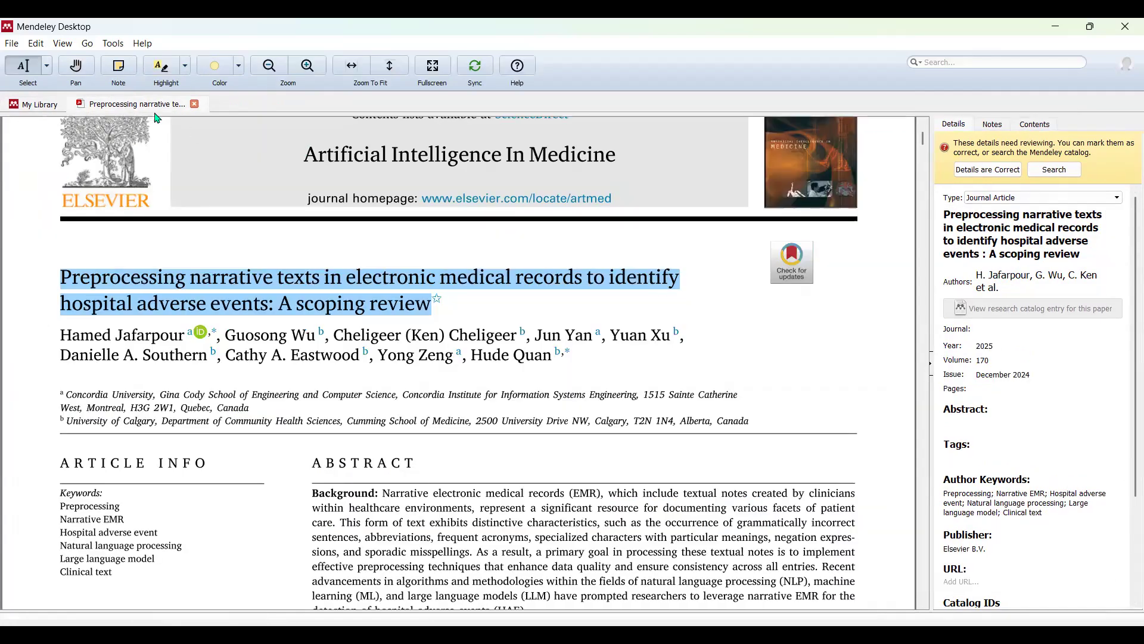
{"action": "left_click_drag", "start_coordinate": [310, 154], "coordinate": [618, 153]}
{"action": "right_click", "coordinate": [549, 161]}
{"action": "left_click", "coordinate": [606, 206]}
{"action": "left_click", "coordinate": [1001, 328]}
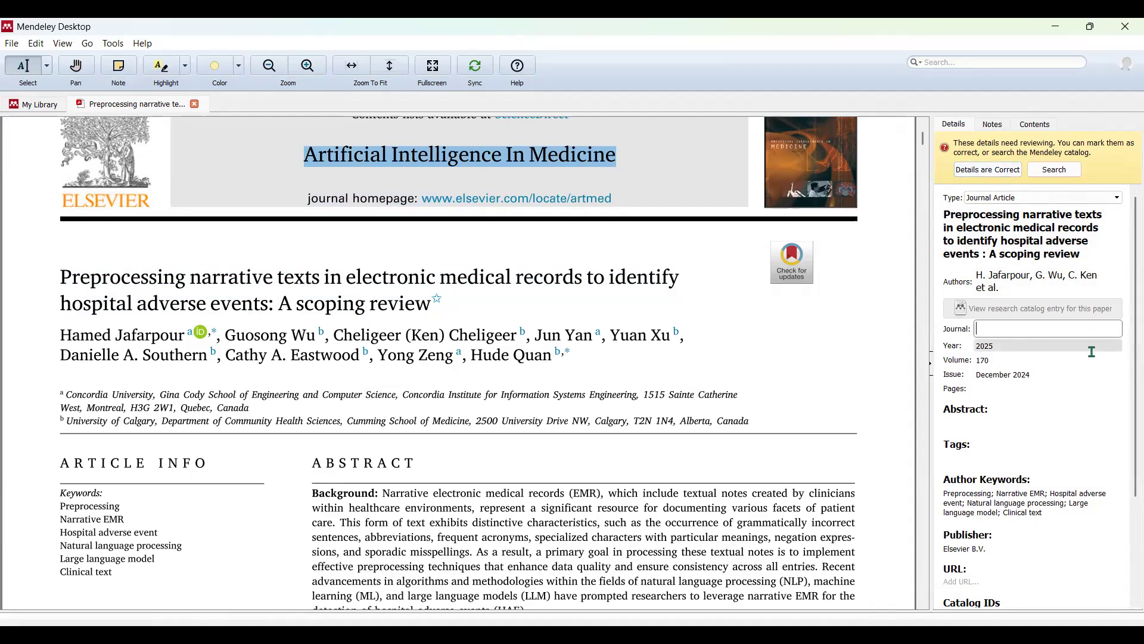
{"action": "key", "text": "ctrl+v"}
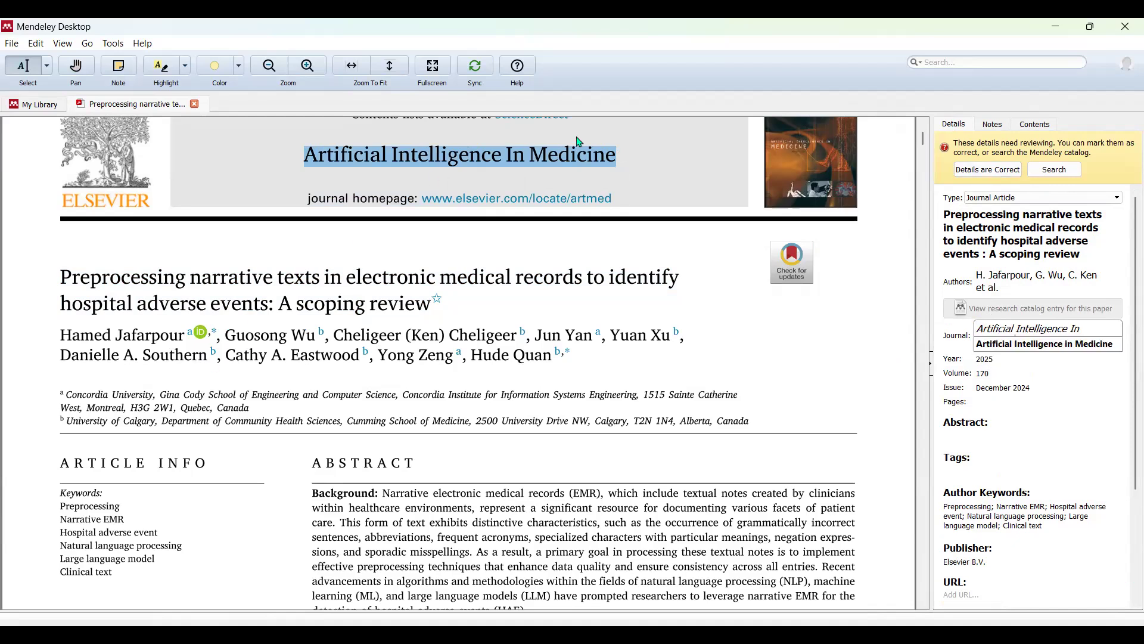
{"action": "left_click", "coordinate": [194, 105]}
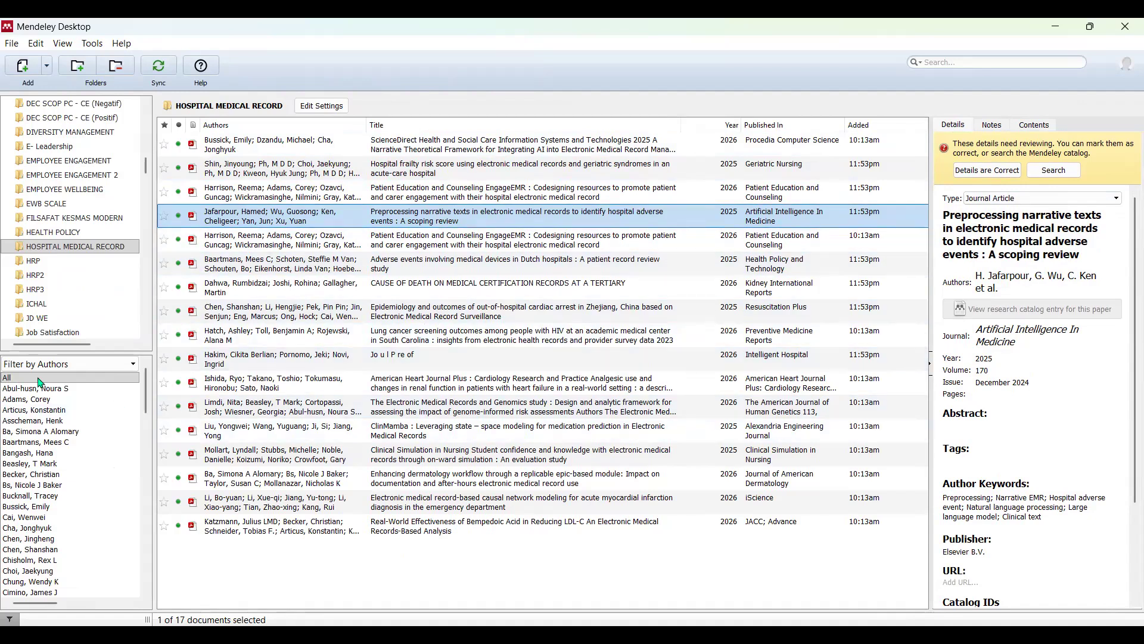
Step: Replace the "Jo u l P re of" title with "Evaluation of Electronic Medical Records Risk Management in Kudus Hospitals: A Comparative Qualitative Study", copied from its PDF
{"action": "left_click", "coordinate": [402, 362]}
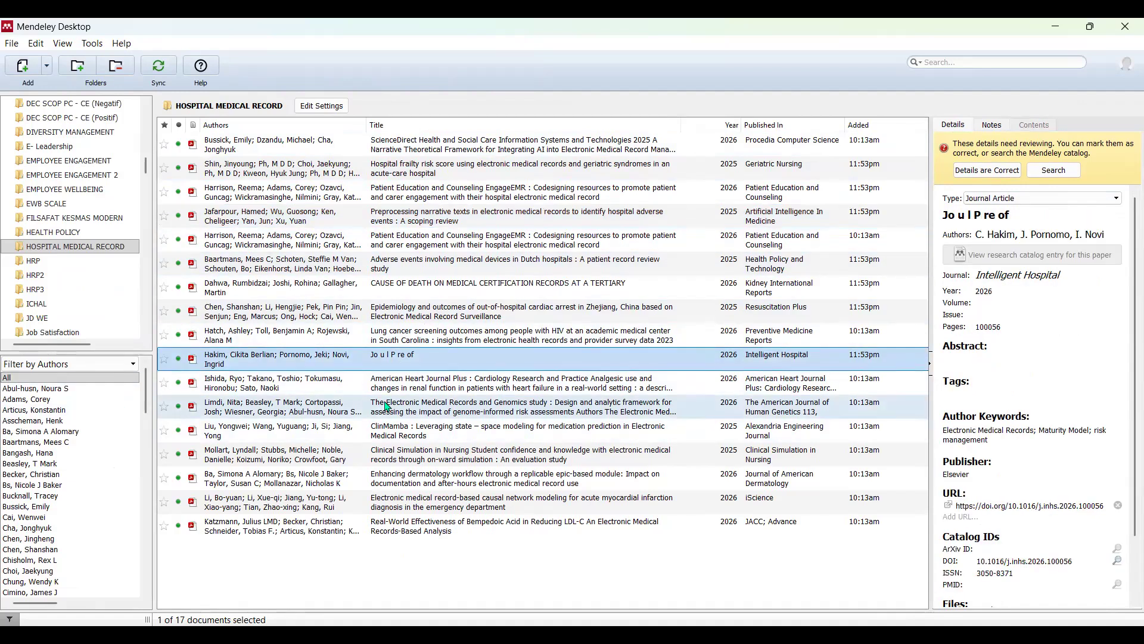
{"action": "double_click", "coordinate": [441, 358]}
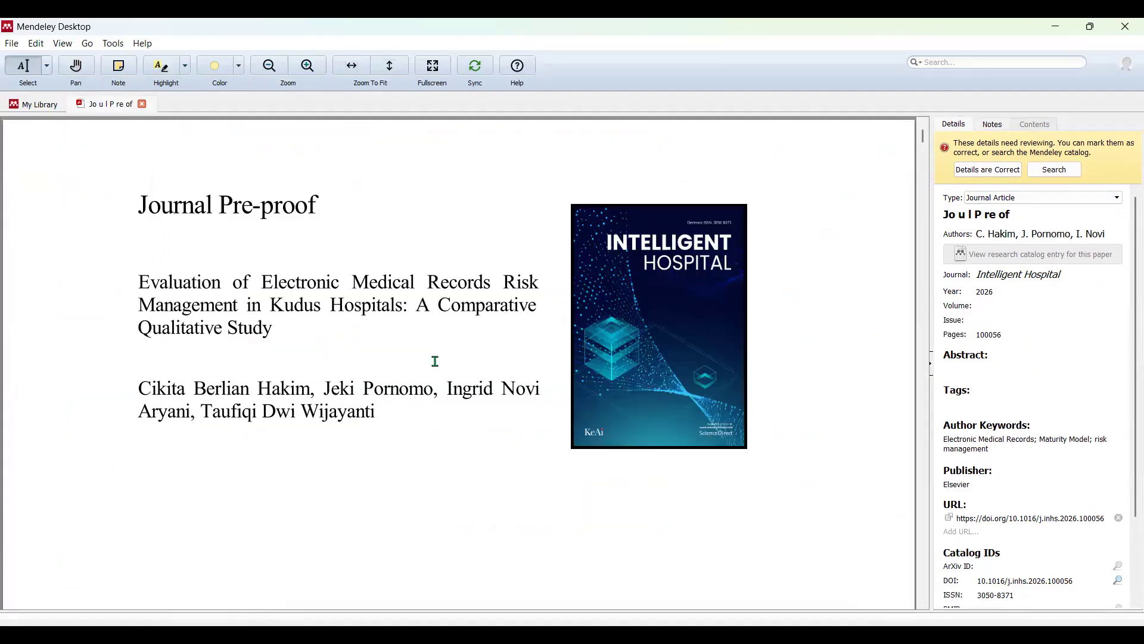
{"action": "left_click_drag", "start_coordinate": [143, 281], "coordinate": [254, 326]}
{"action": "right_click", "coordinate": [254, 326]}
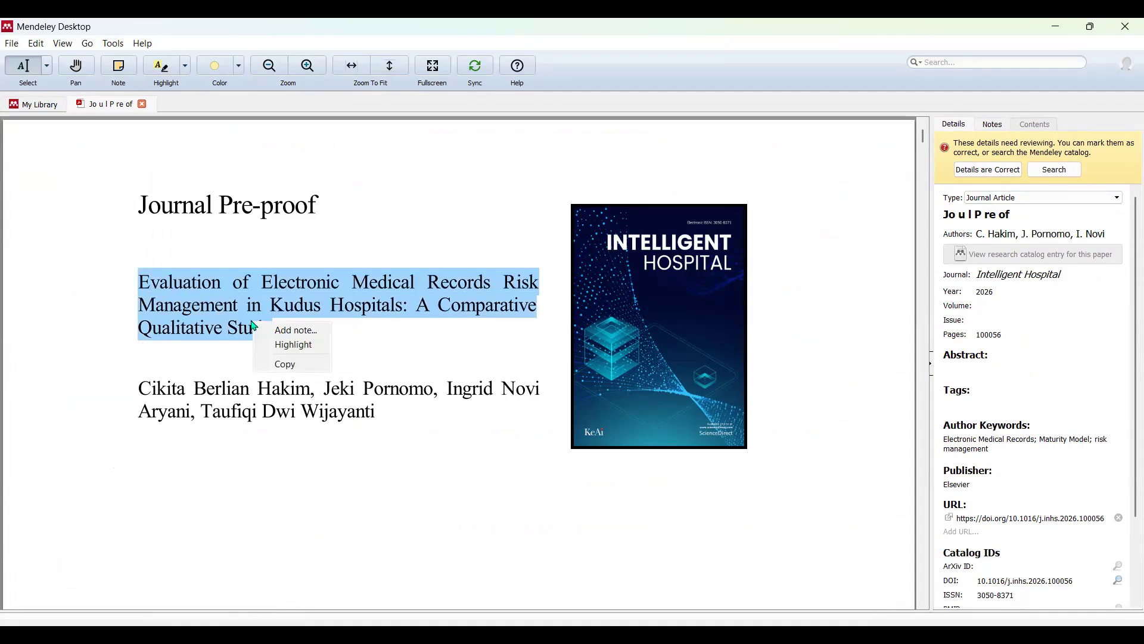
{"action": "left_click", "coordinate": [287, 364]}
{"action": "left_click", "coordinate": [38, 106]}
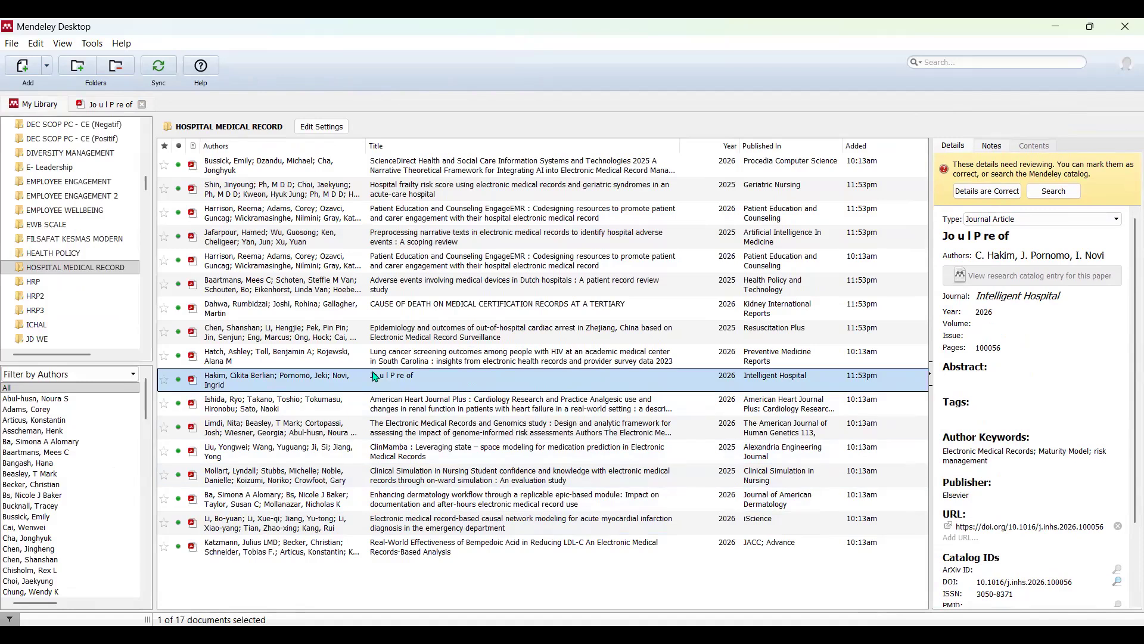
{"action": "left_click", "coordinate": [1026, 232]}
{"action": "key", "text": "ctrl+v"}
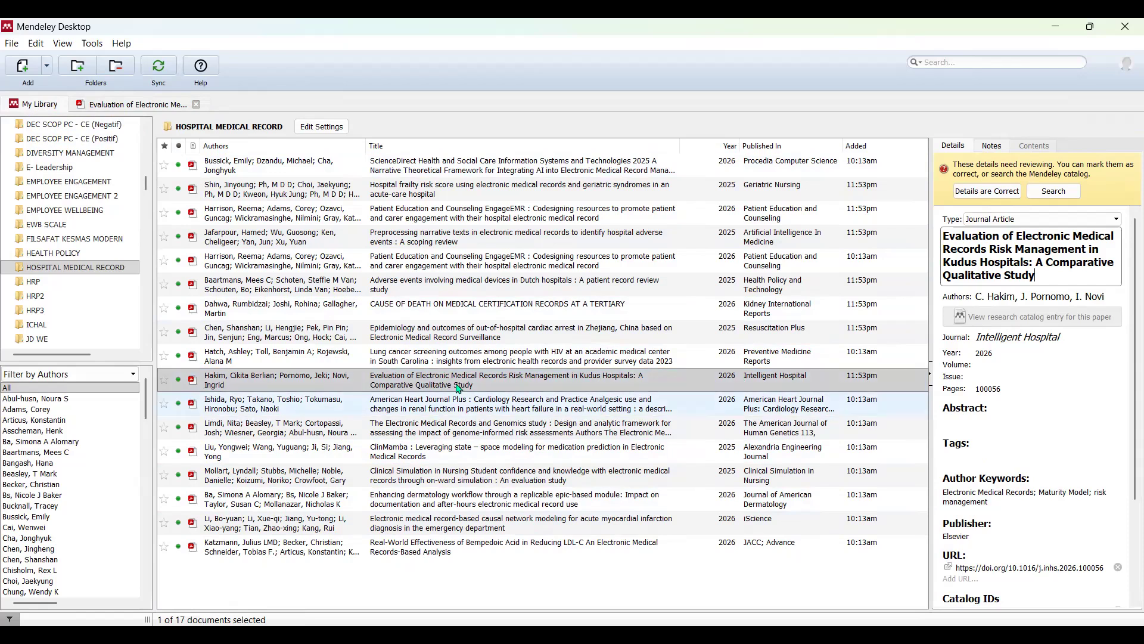
{"action": "left_click", "coordinate": [599, 431]}
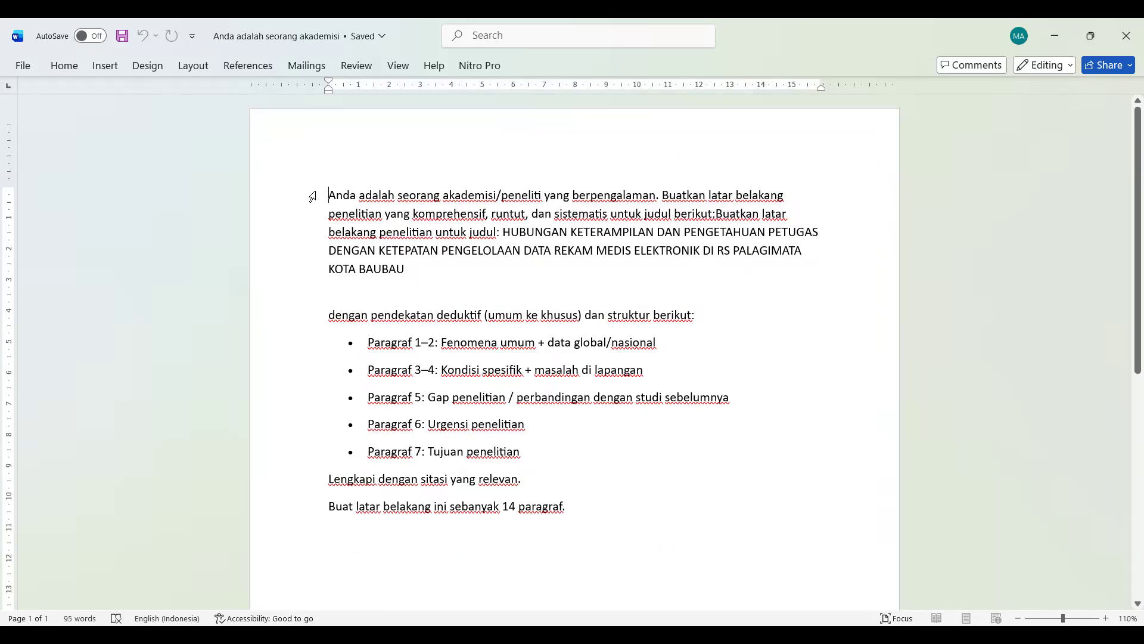
Step: In the Word prompt document, set the requested background length to 15 paragraphs and select the uppercase research title
{"action": "double_click", "coordinate": [514, 507]}
{"action": "type", "text": "15"}
{"action": "left_click_drag", "start_coordinate": [505, 231], "coordinate": [405, 271]}
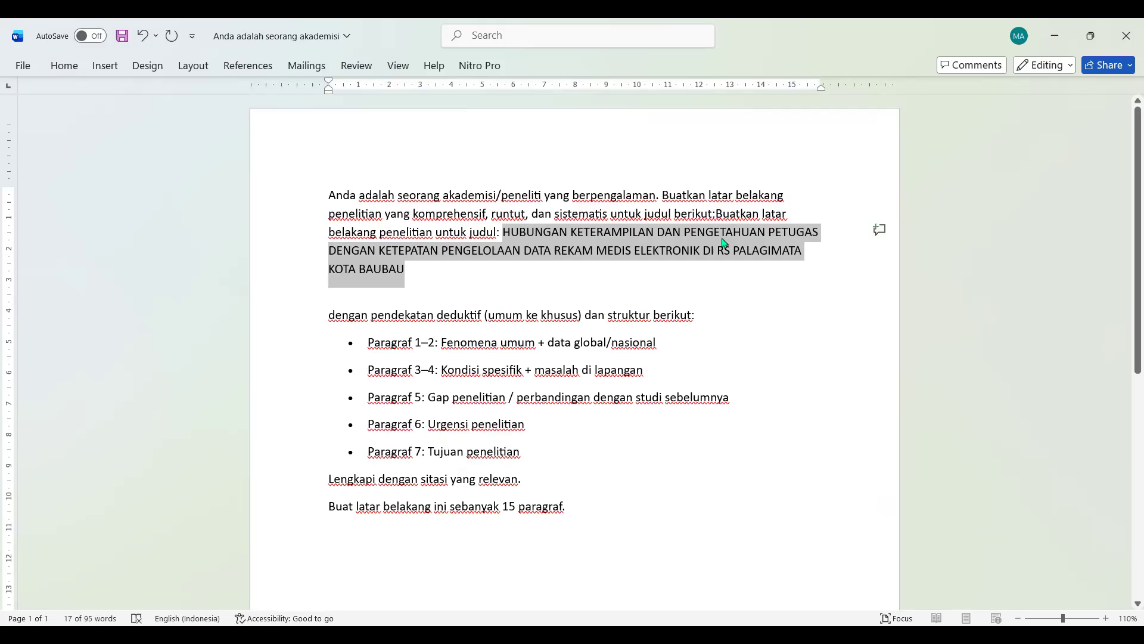
Step: Copy the whole prompt from the Word document and submit it in a new ChatGPT chat
{"action": "left_click", "coordinate": [325, 198]}
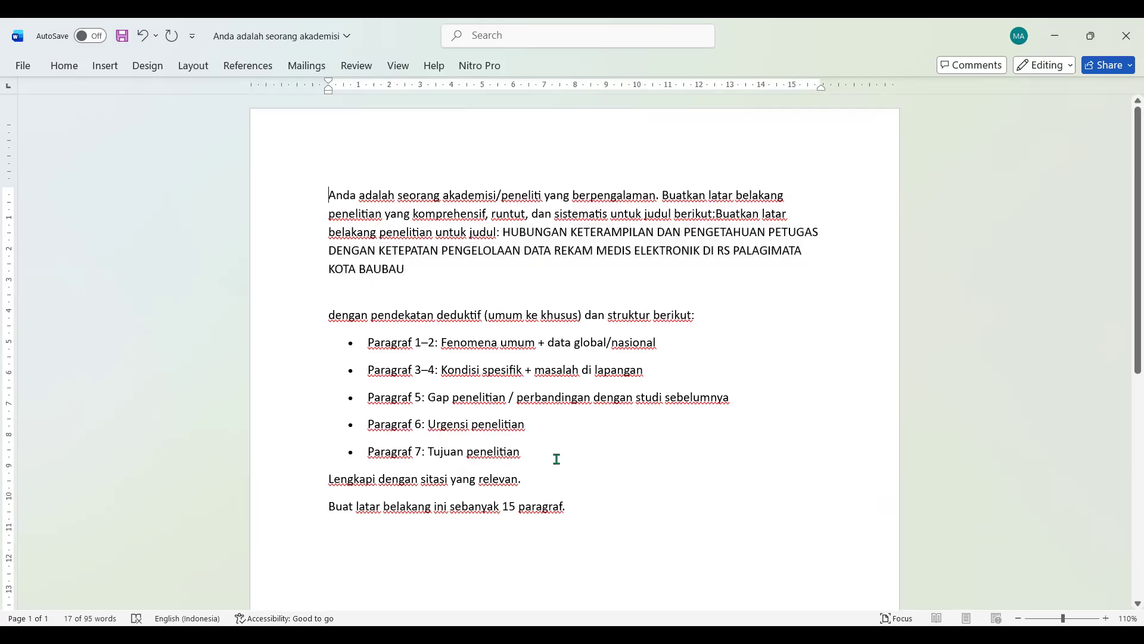
{"action": "left_click", "coordinate": [581, 511], "text": "shift"}
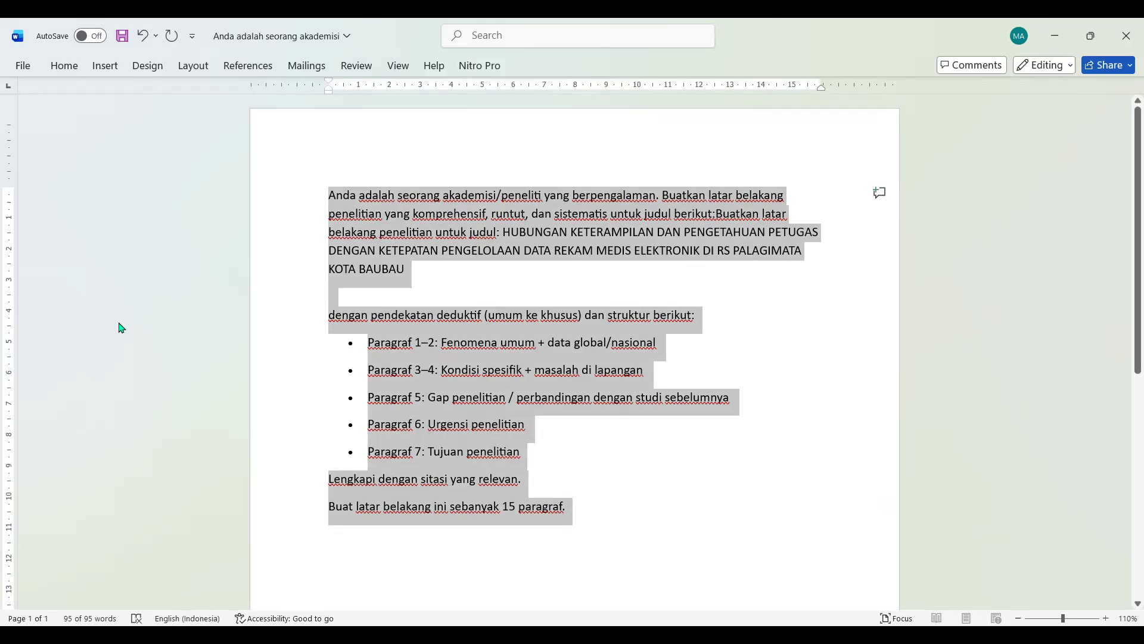
{"action": "key", "text": "alt+Tab"}
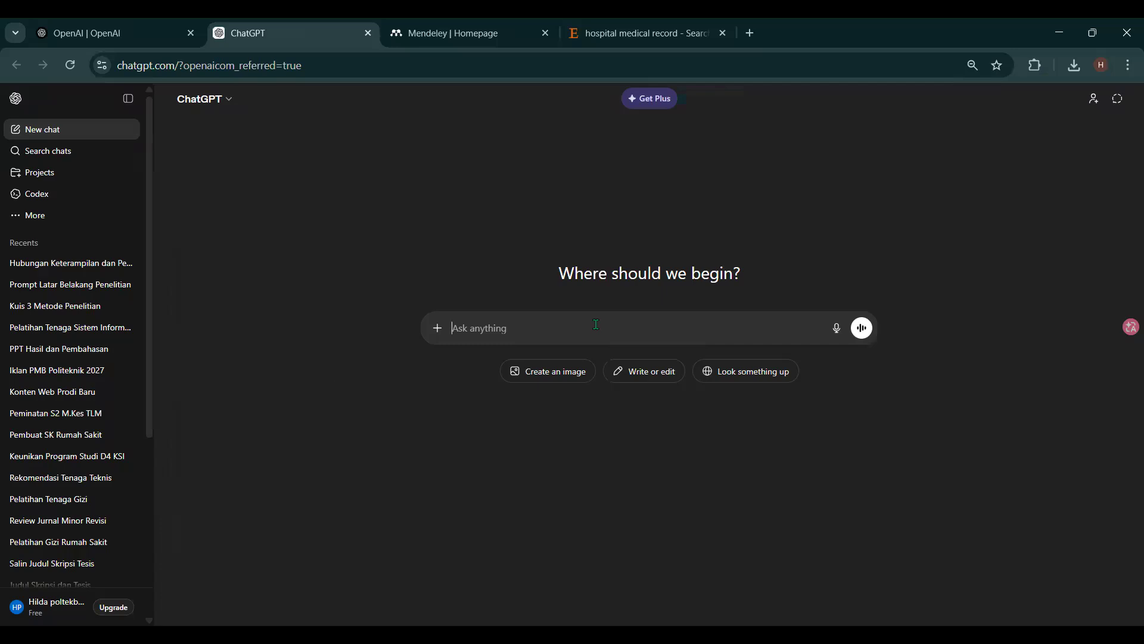
{"action": "key", "text": "ctrl+v"}
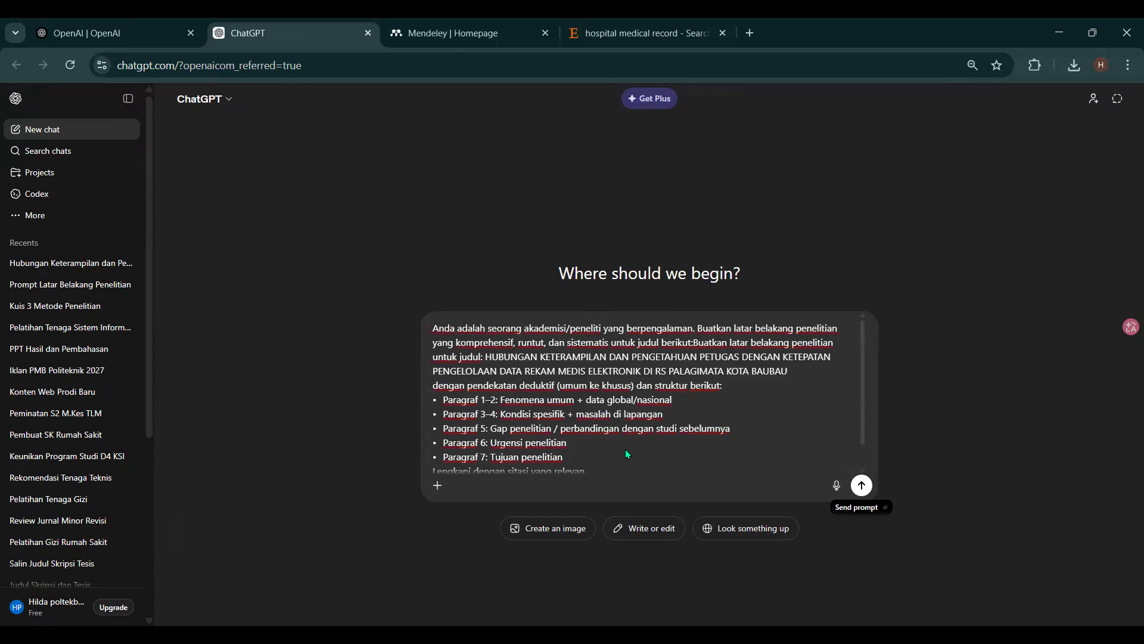
{"action": "key", "text": "Return"}
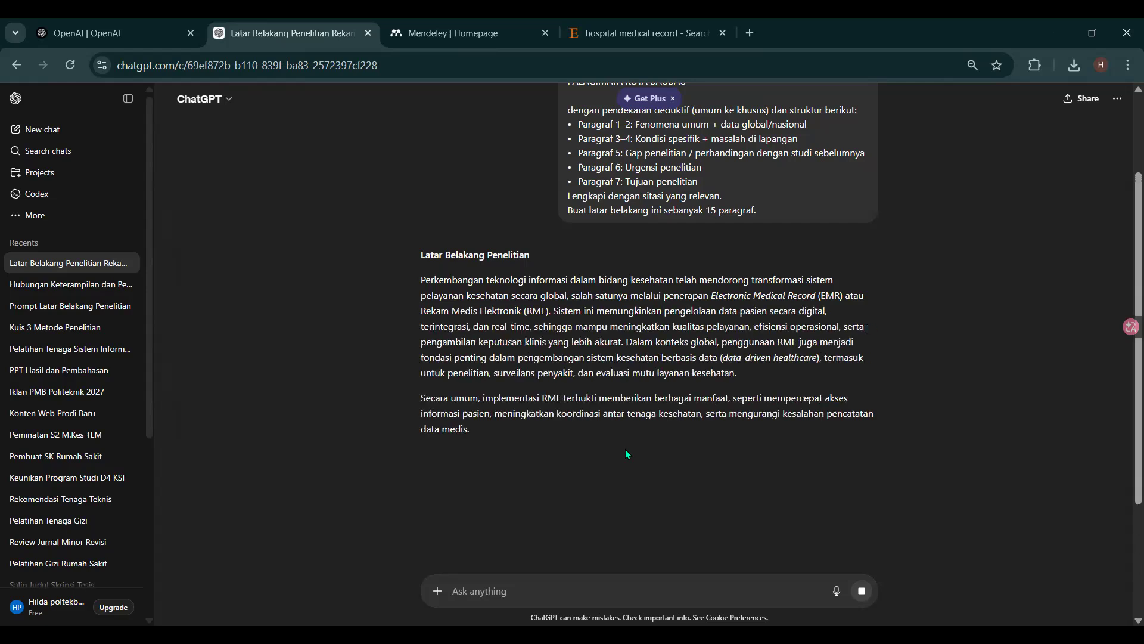
Step: Read through the generated background and copy it all, from the "Latar Belakang Penelitian" heading to the last paragraph
{"action": "scroll", "coordinate": [625, 449], "scroll_direction": "down", "scroll_amount": 2}
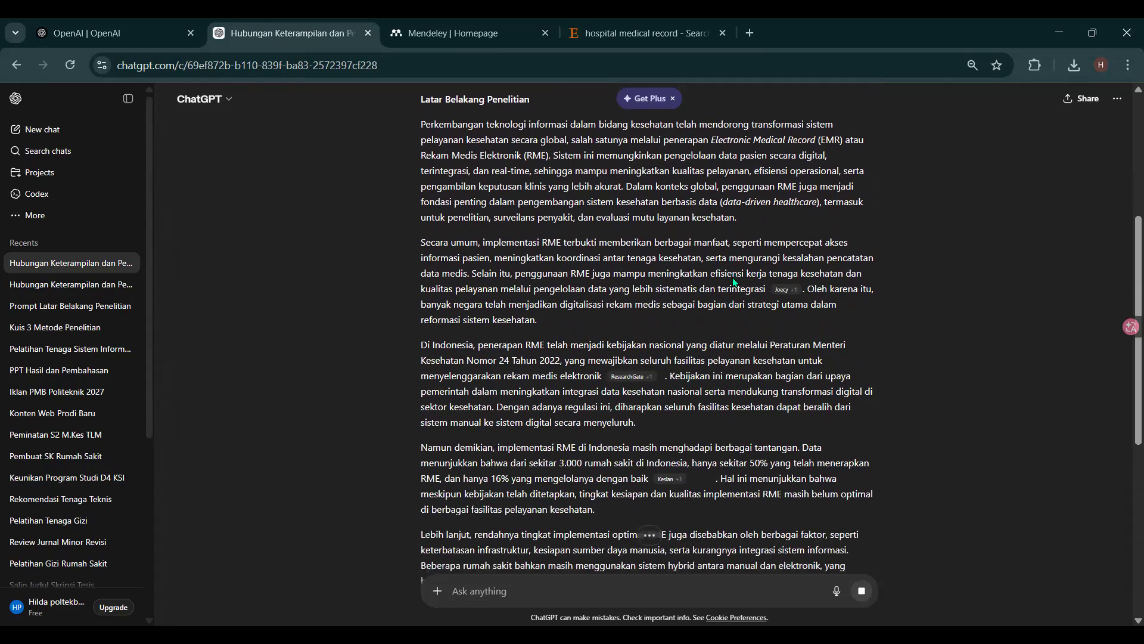
{"action": "scroll", "coordinate": [735, 282], "scroll_direction": "down", "scroll_amount": 6}
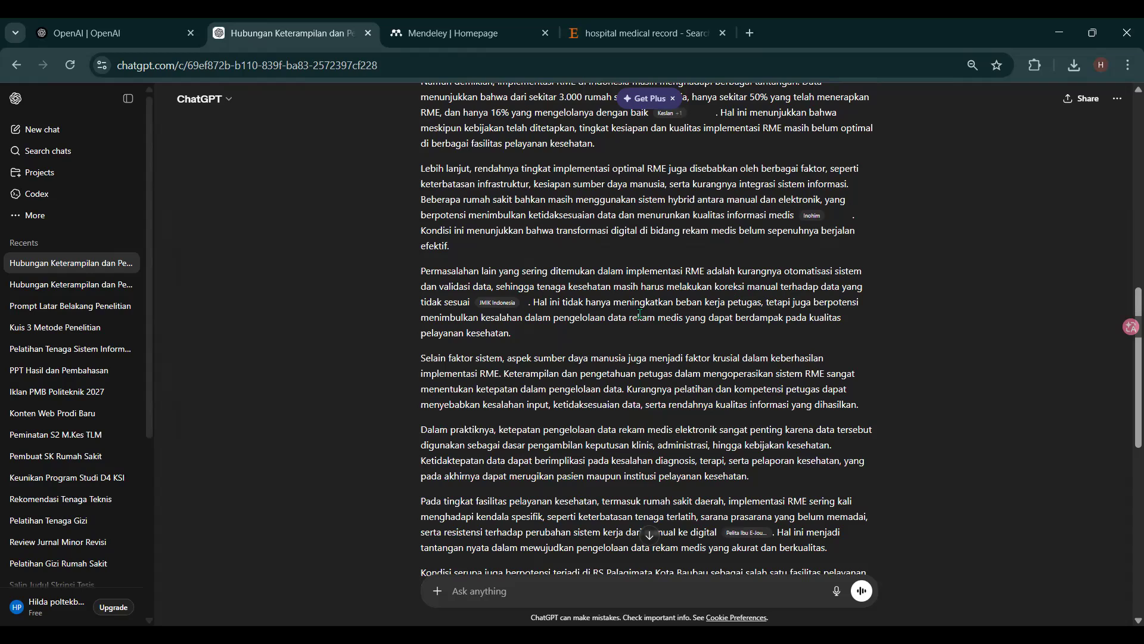
{"action": "scroll", "coordinate": [639, 314], "scroll_direction": "down", "scroll_amount": 9}
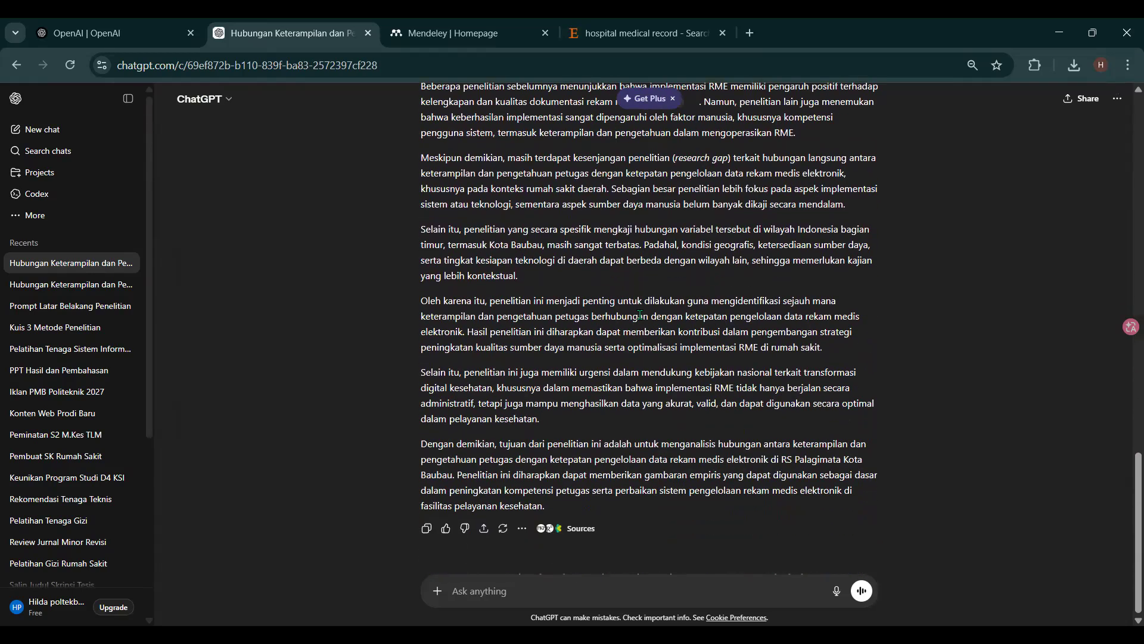
{"action": "scroll", "coordinate": [640, 314], "scroll_direction": "up", "scroll_amount": 15}
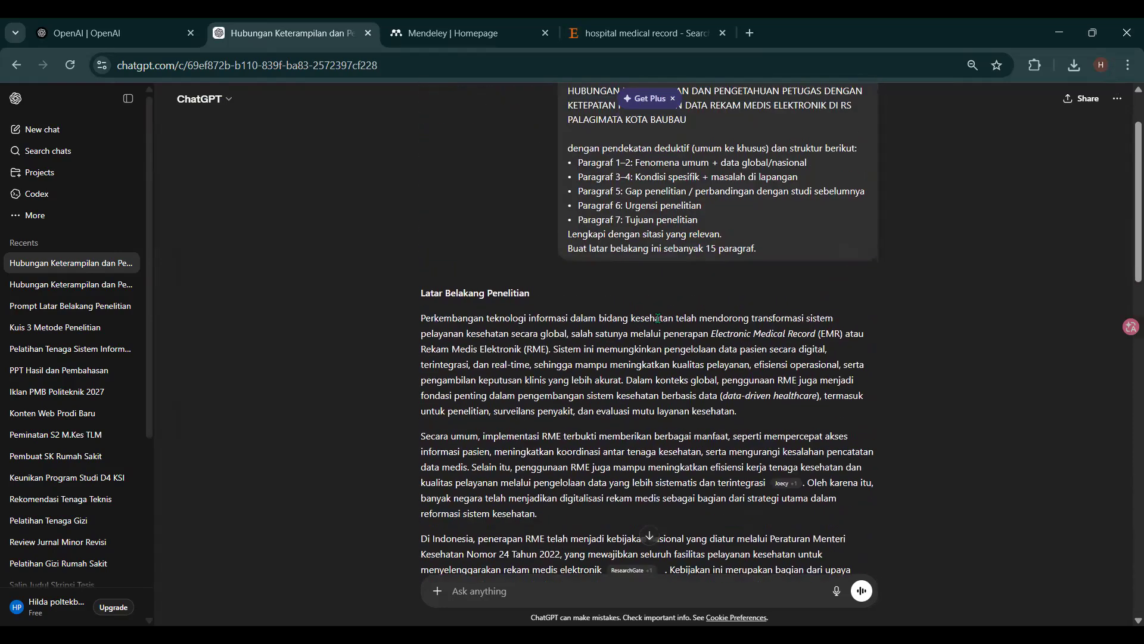
{"action": "left_click_drag", "start_coordinate": [419, 287], "coordinate": [595, 560]}
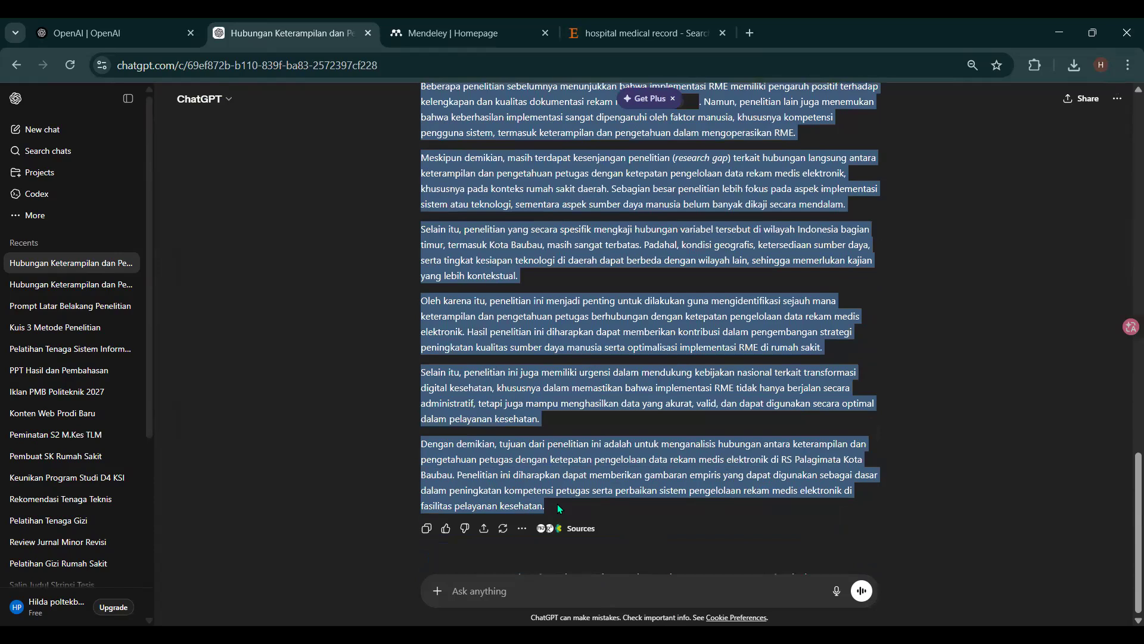
{"action": "right_click", "coordinate": [497, 331]}
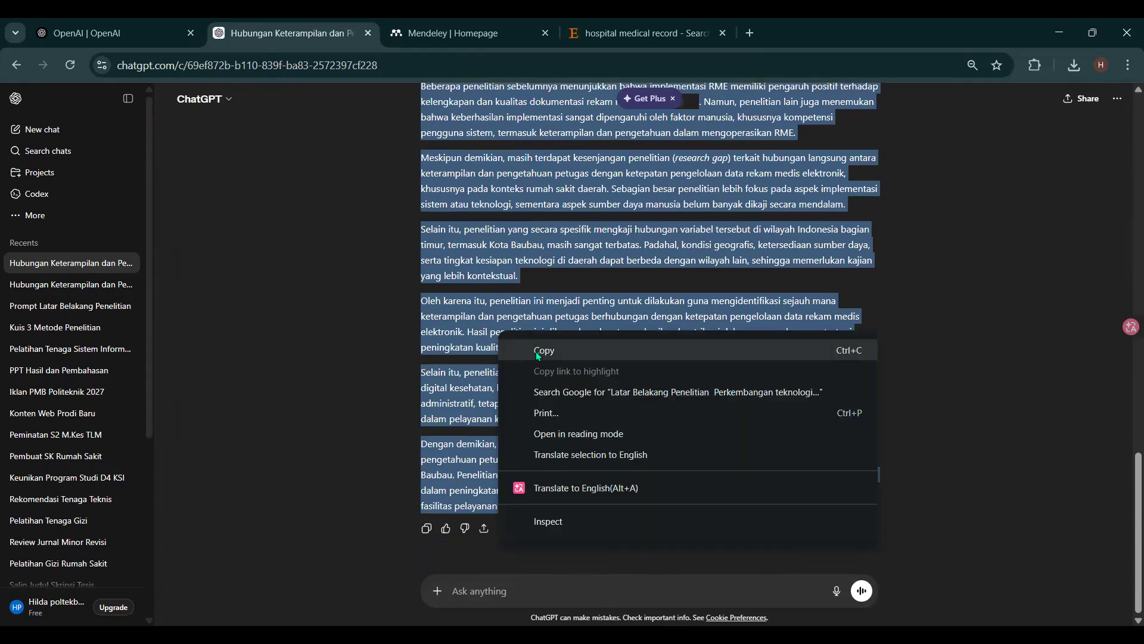
{"action": "left_click", "coordinate": [535, 351]}
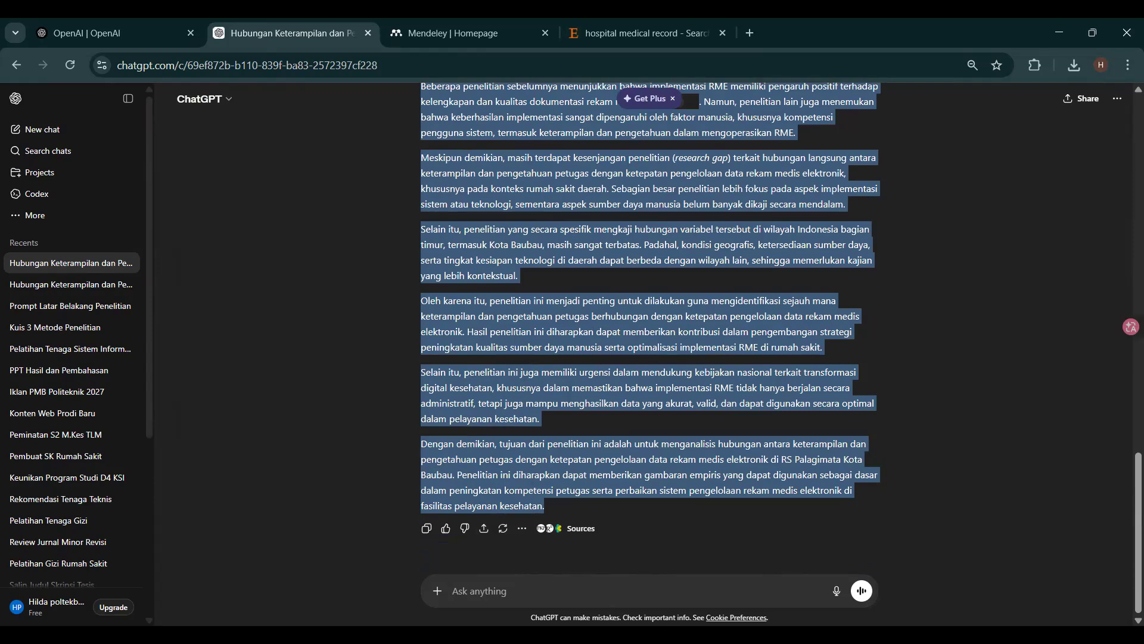
{"action": "key", "text": "alt+Tab"}
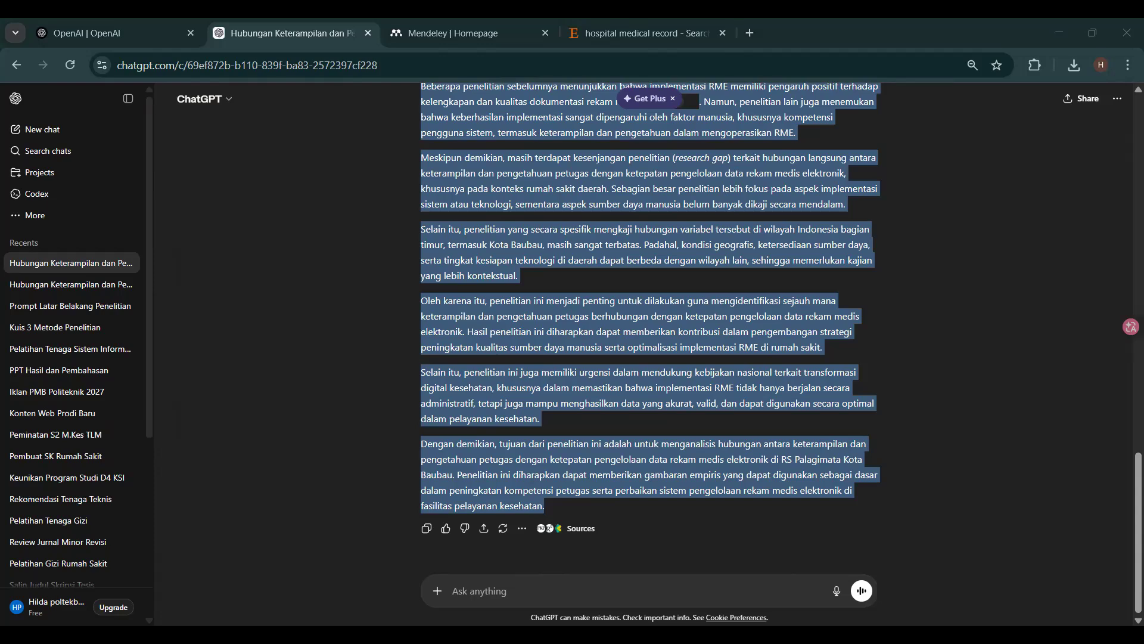
Step: Search Google for "scispace" in a new browser window and open the SciSpace website
{"action": "left_click", "coordinate": [405, 320]}
{"action": "type", "text": "sc"}
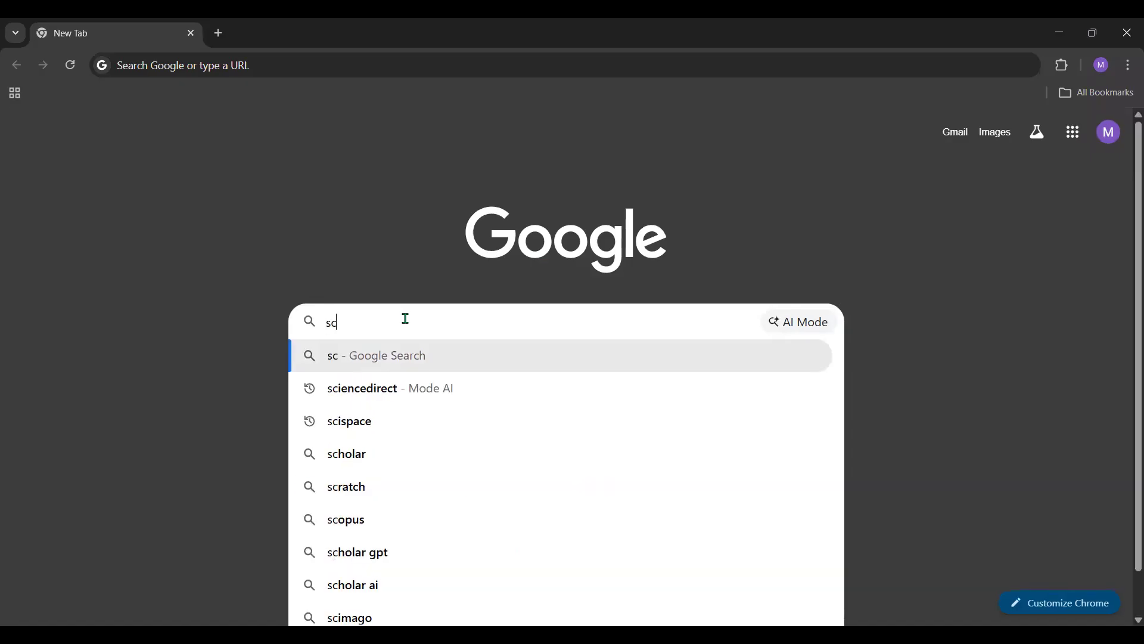
{"action": "type", "text": "i"}
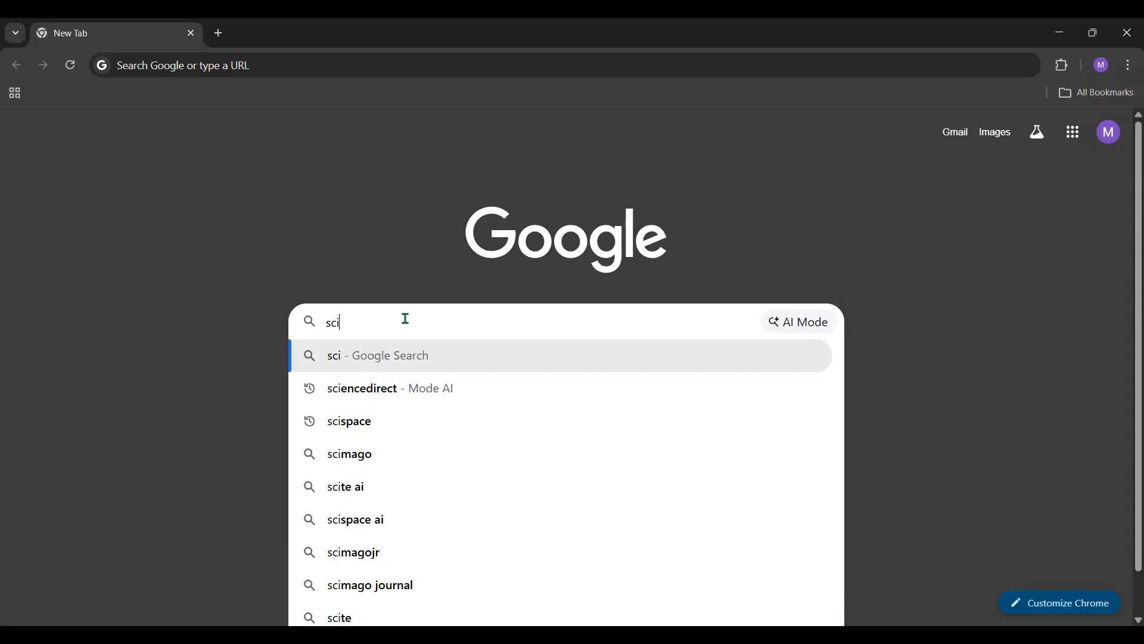
{"action": "type", "text": "sp"}
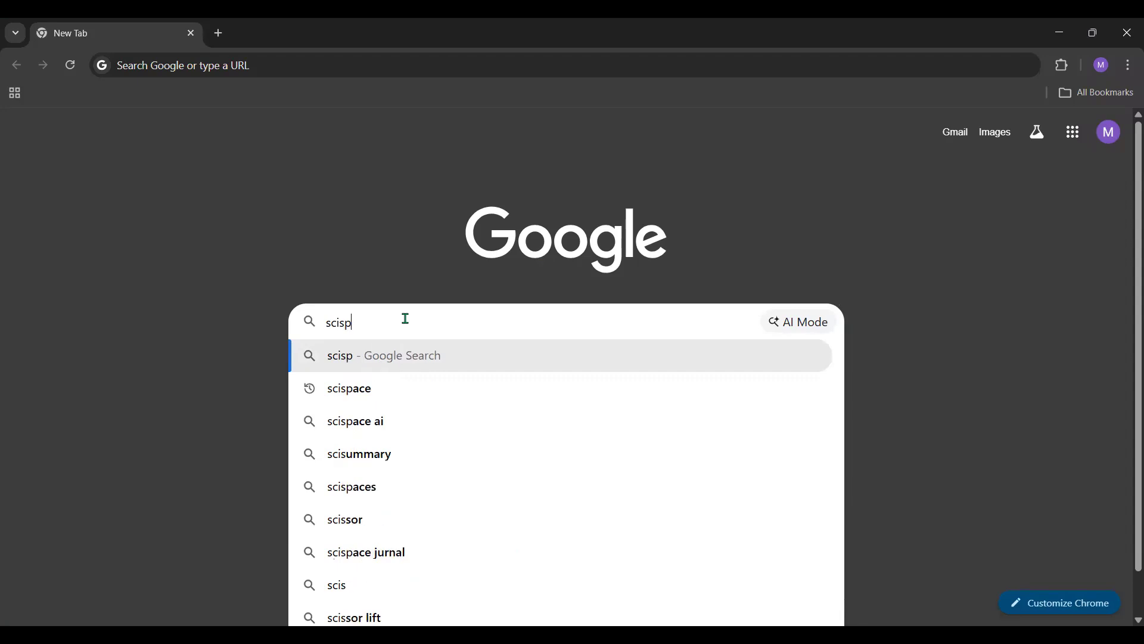
{"action": "left_click", "coordinate": [370, 394]}
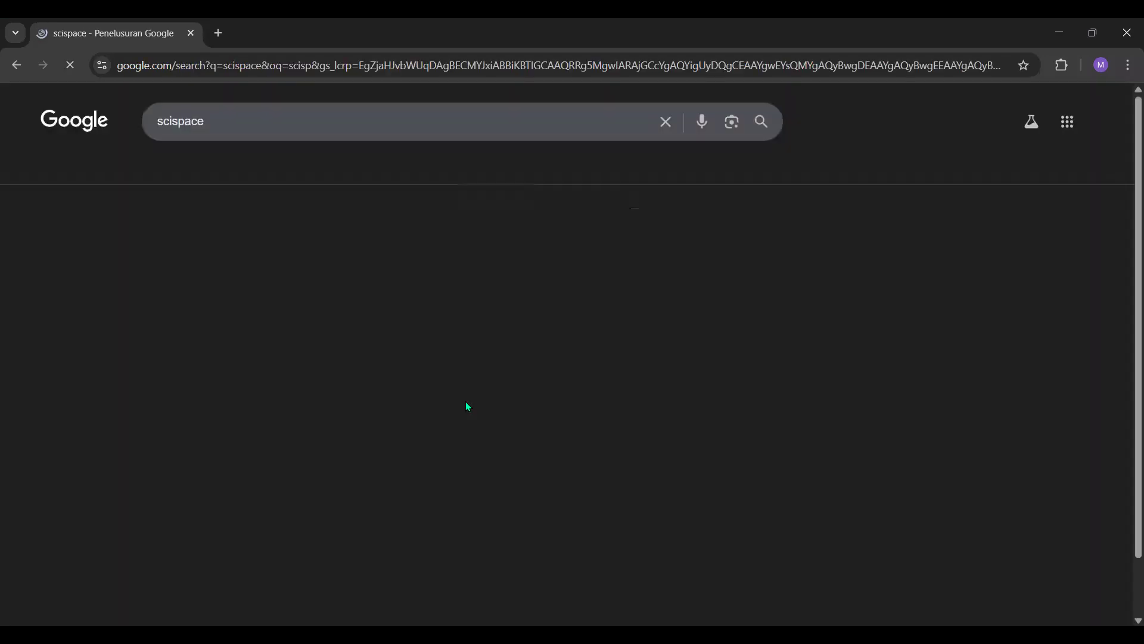
{"action": "left_click", "coordinate": [192, 247]}
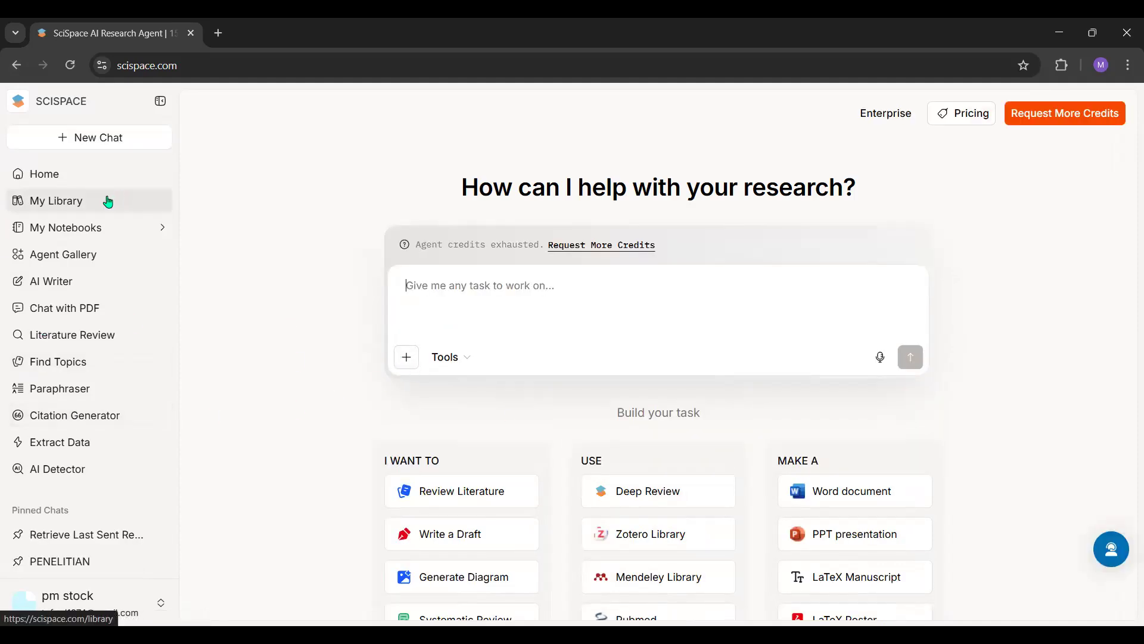
Step: Attach the first four 1-s2.0 PDFs from Downloads to the research task and enter "What the main result of the articles" as its question
{"action": "left_click", "coordinate": [406, 357]}
{"action": "left_click", "coordinate": [514, 393]}
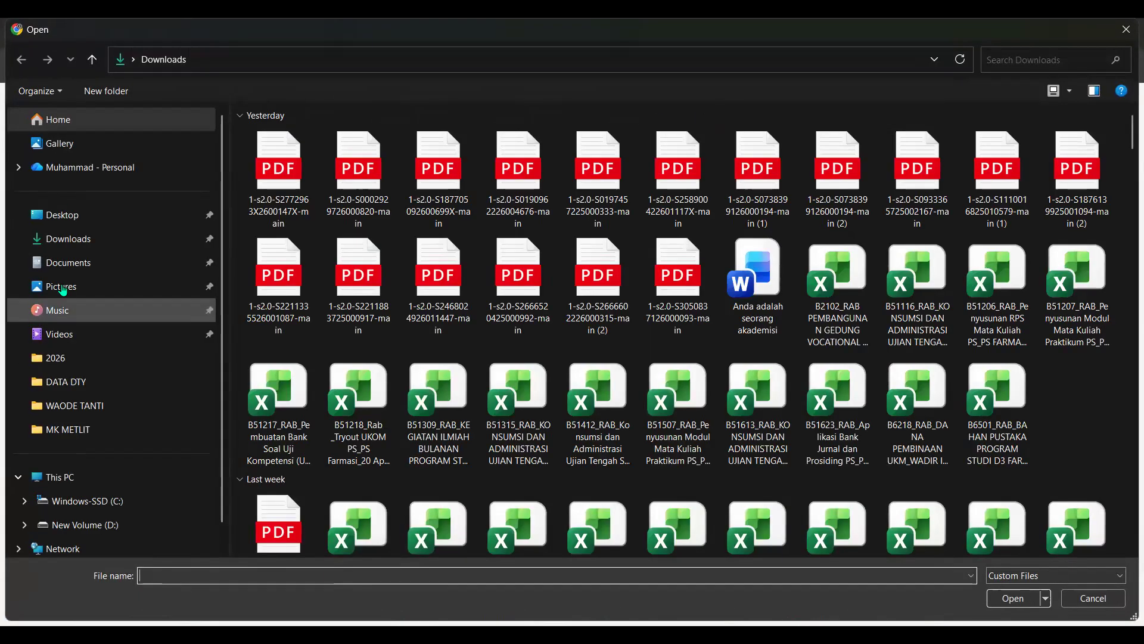
{"action": "left_click", "coordinate": [278, 179]}
{"action": "left_click", "coordinate": [358, 179], "text": "ctrl"}
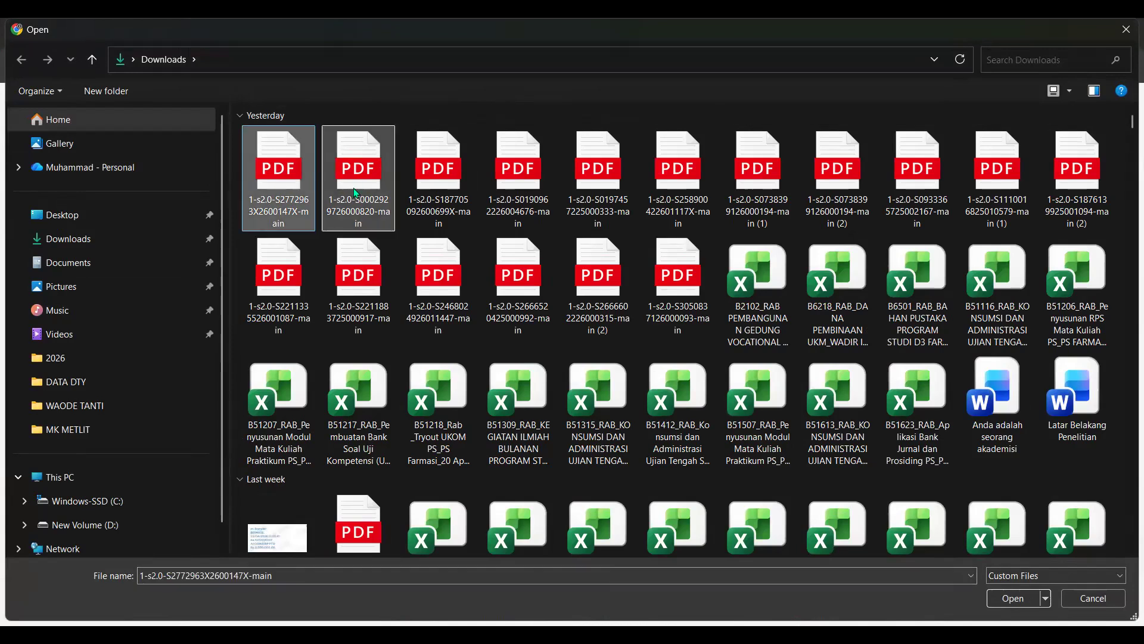
{"action": "left_click", "coordinate": [445, 186], "text": "ctrl"}
{"action": "left_click", "coordinate": [518, 179], "text": "ctrl"}
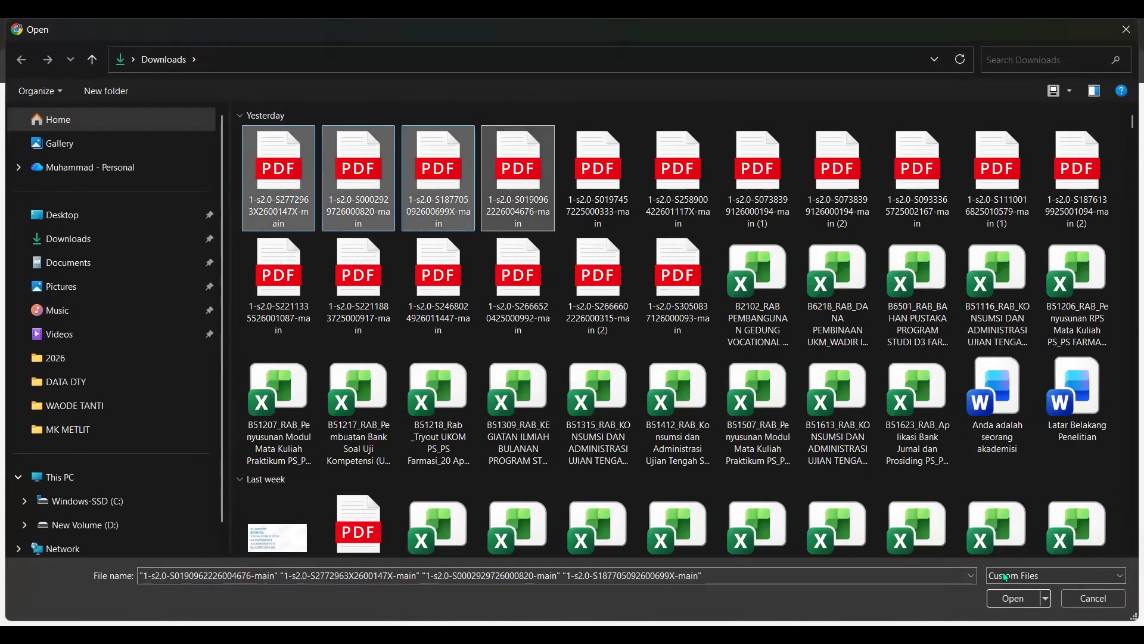
{"action": "left_click", "coordinate": [1012, 601]}
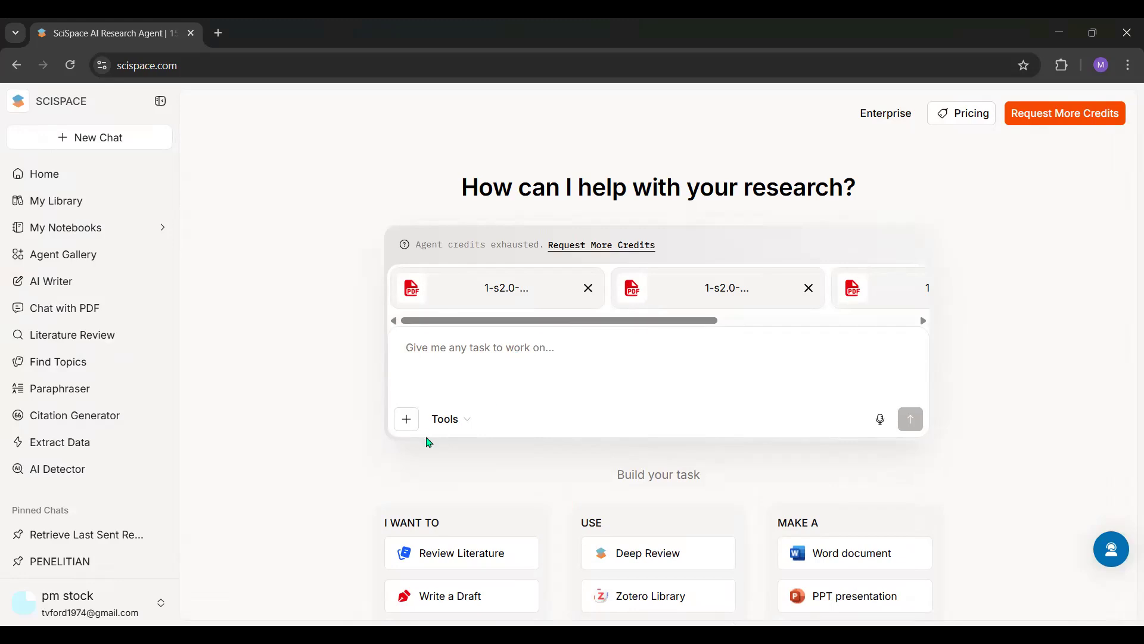
{"action": "type", "text": "W"}
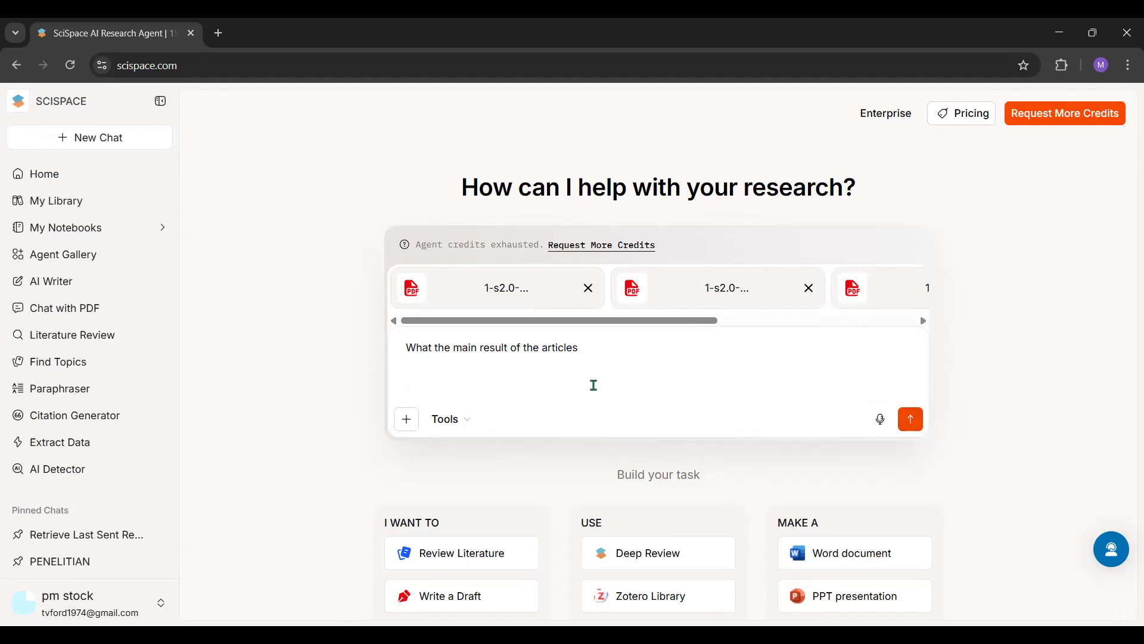
{"action": "left_click_drag", "start_coordinate": [599, 346], "coordinate": [369, 382]}
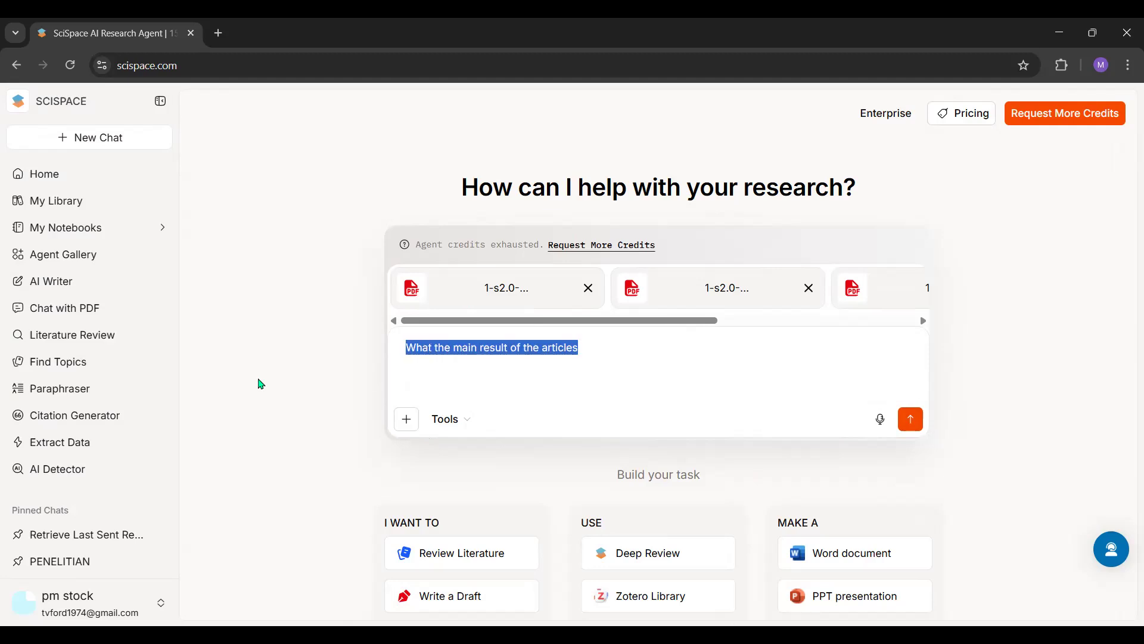
Step: Create a new shared library named "MED RECORD" in My Library
{"action": "left_click", "coordinate": [56, 201]}
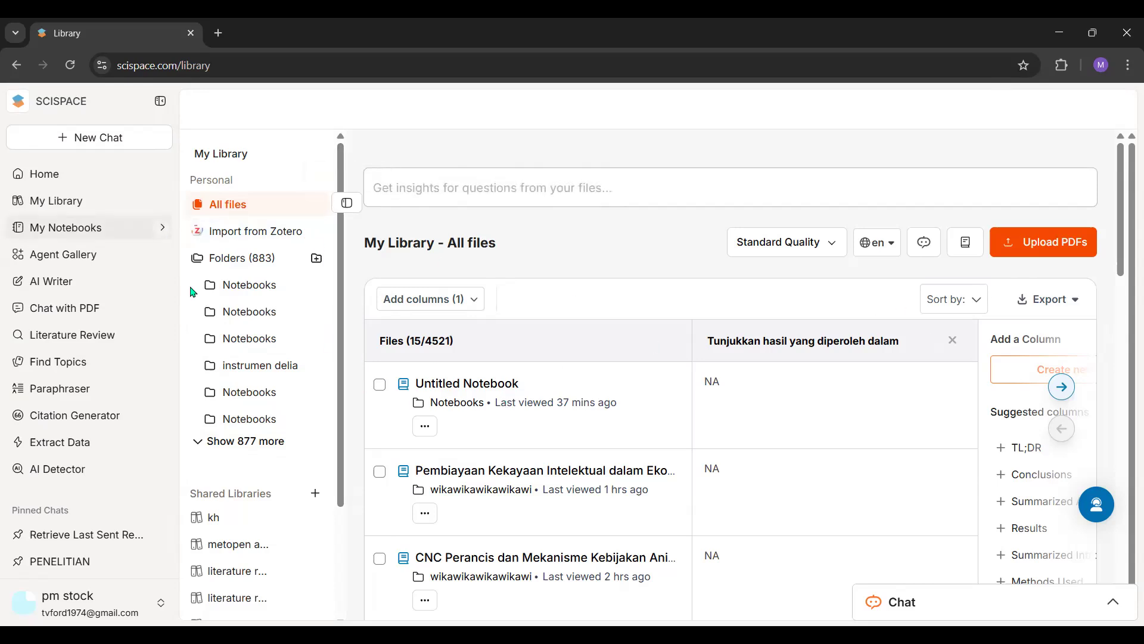
{"action": "left_click", "coordinate": [232, 265]}
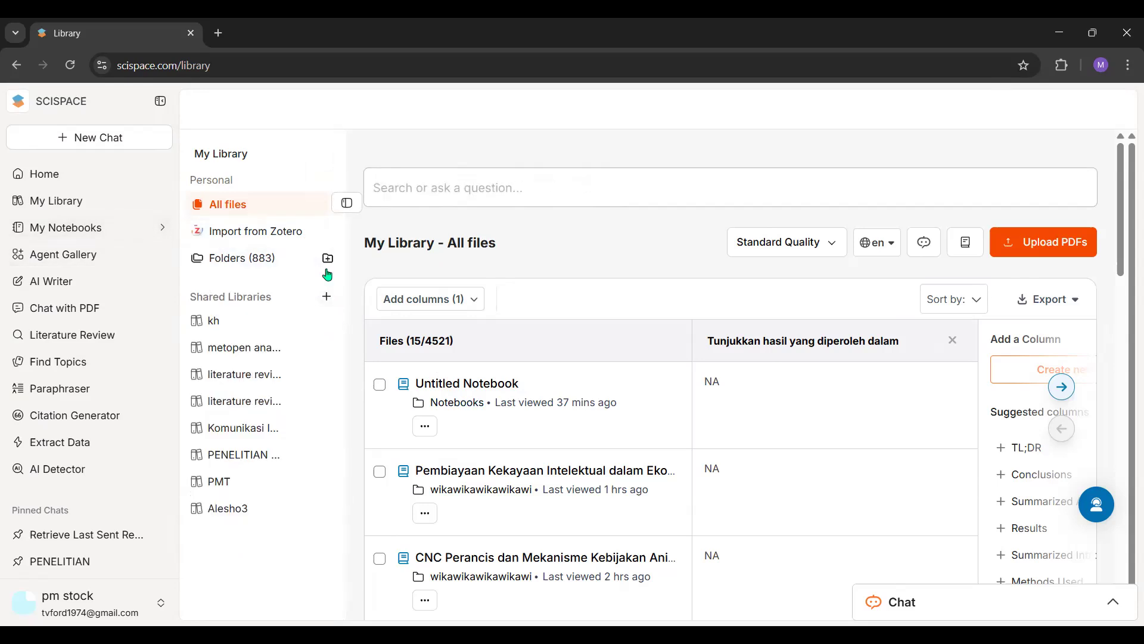
{"action": "left_click", "coordinate": [327, 300]}
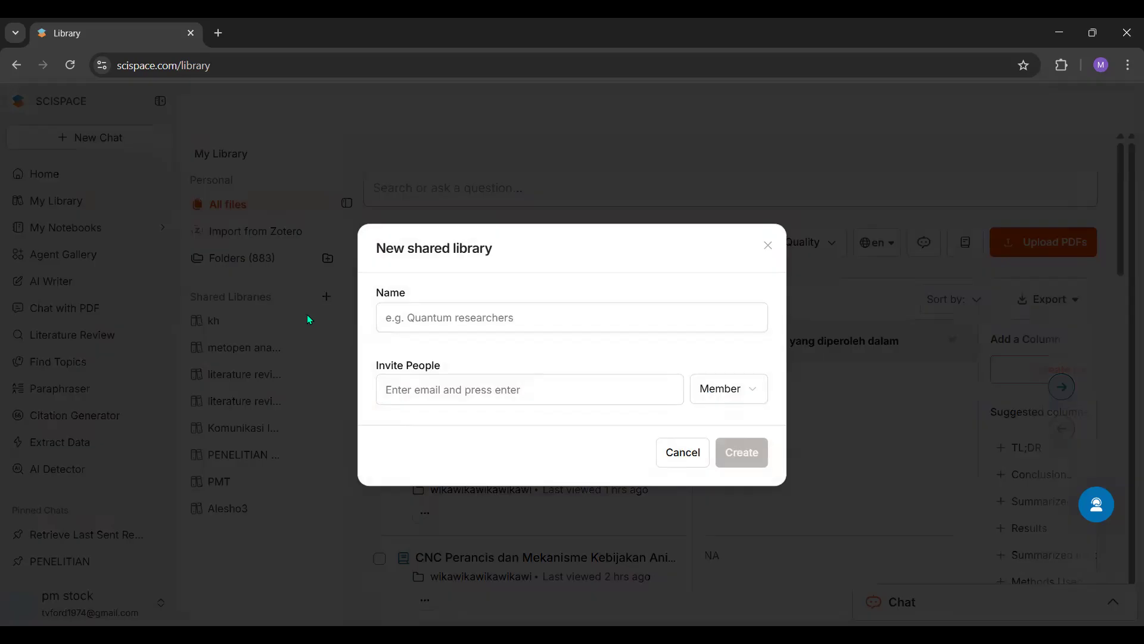
{"action": "left_click", "coordinate": [513, 322]}
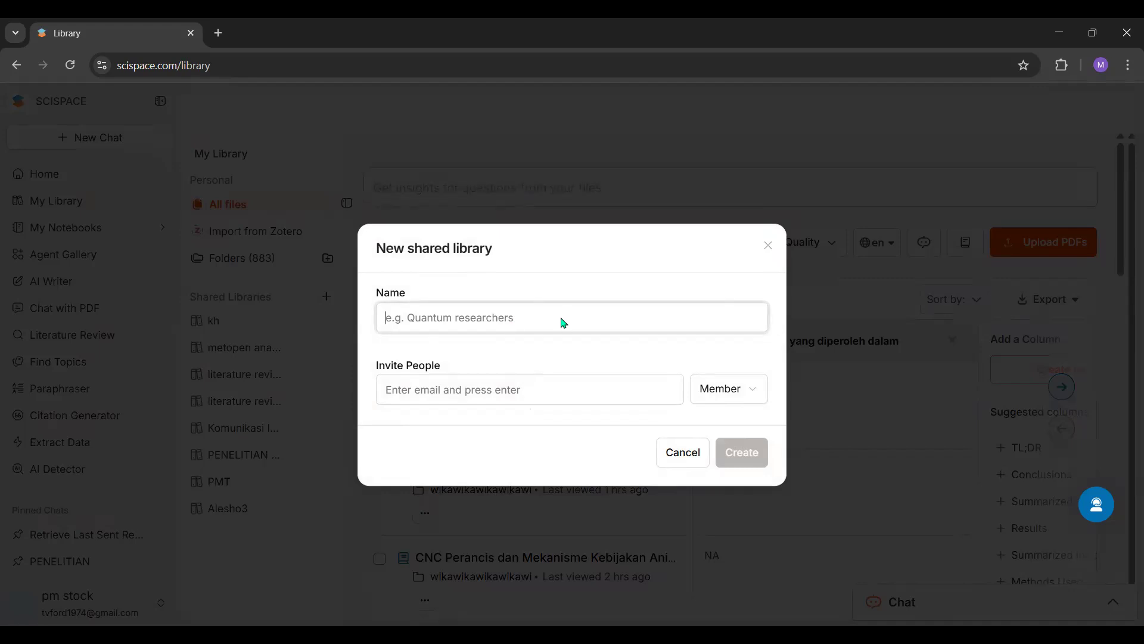
{"action": "type", "text": "MED RECORD"}
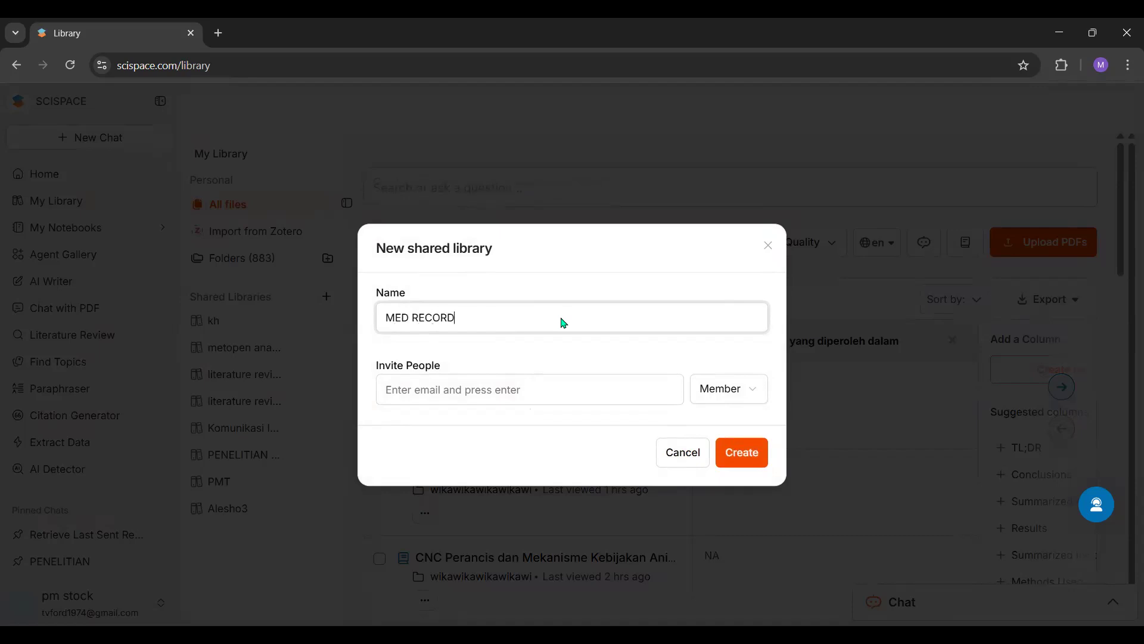
{"action": "left_click", "coordinate": [742, 458]}
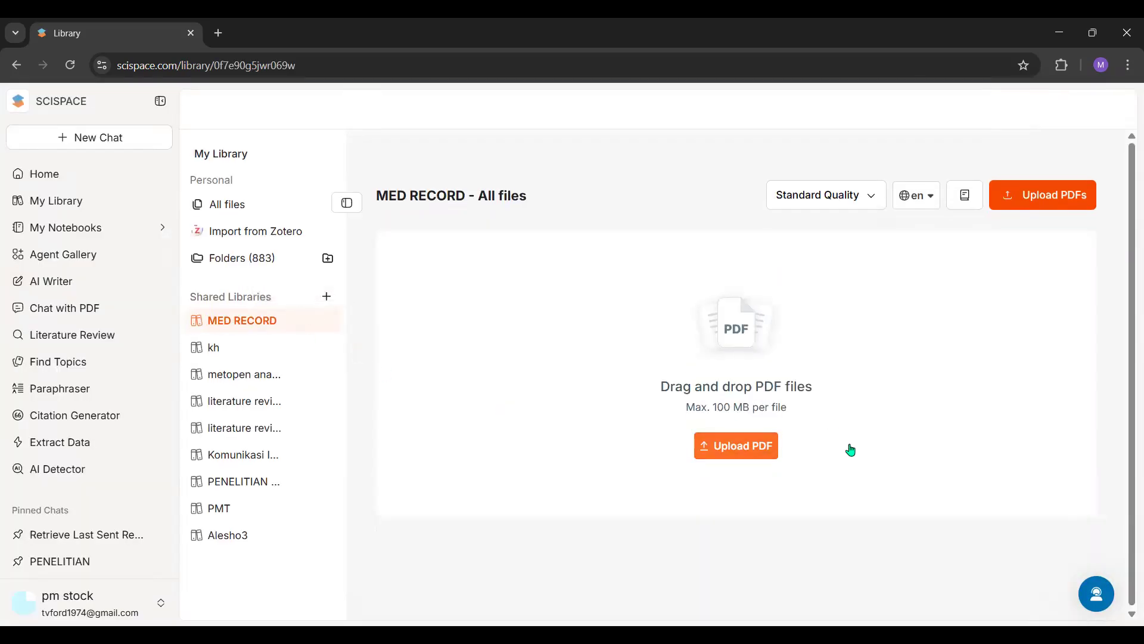
Step: Upload the first five 1-s2.0 PDFs from Downloads into the MED RECORD library
{"action": "left_click", "coordinate": [773, 459]}
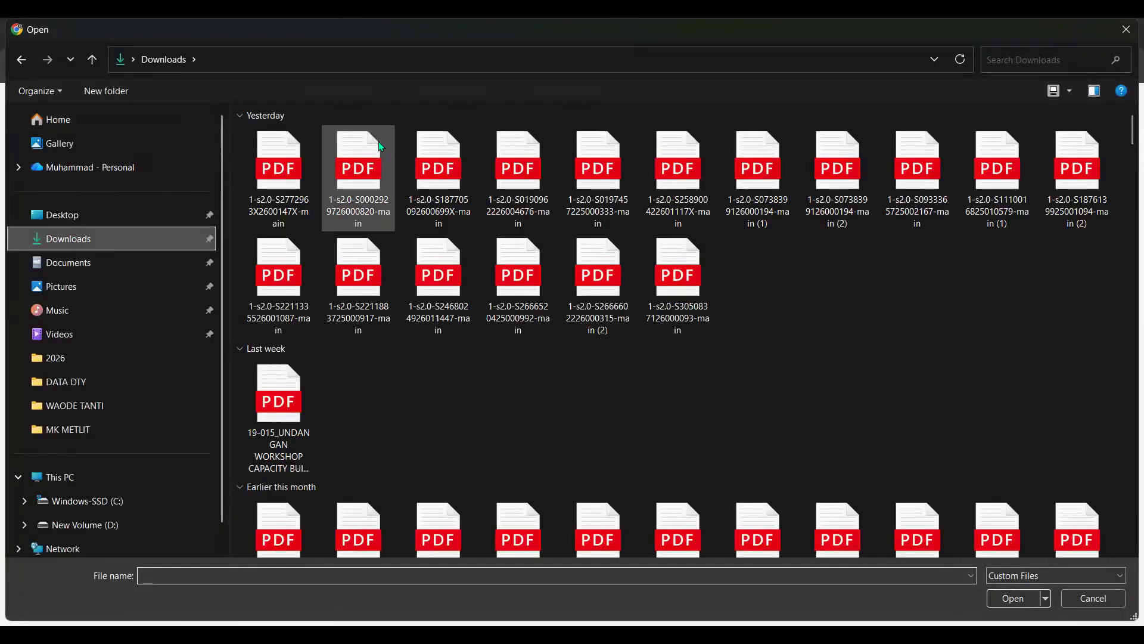
{"action": "left_click", "coordinate": [282, 173]}
{"action": "key", "text": "shift+Right"}
{"action": "key", "text": "shift+Right"}
{"action": "key", "text": "shift+Right"}
{"action": "key", "text": "shift+Right"}
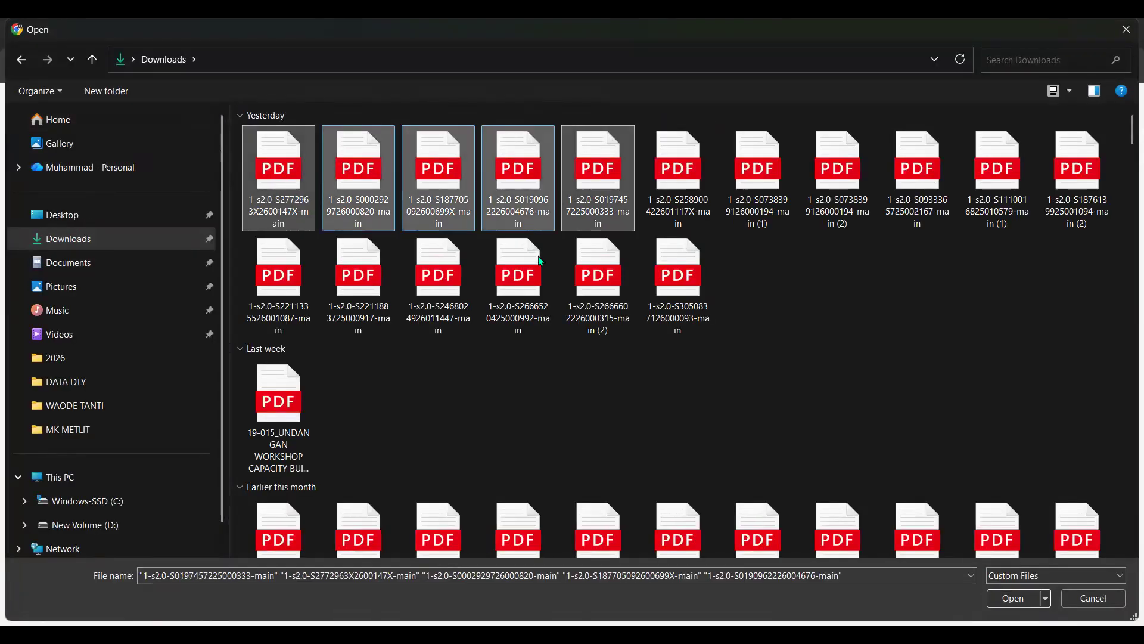
{"action": "left_click", "coordinate": [995, 607]}
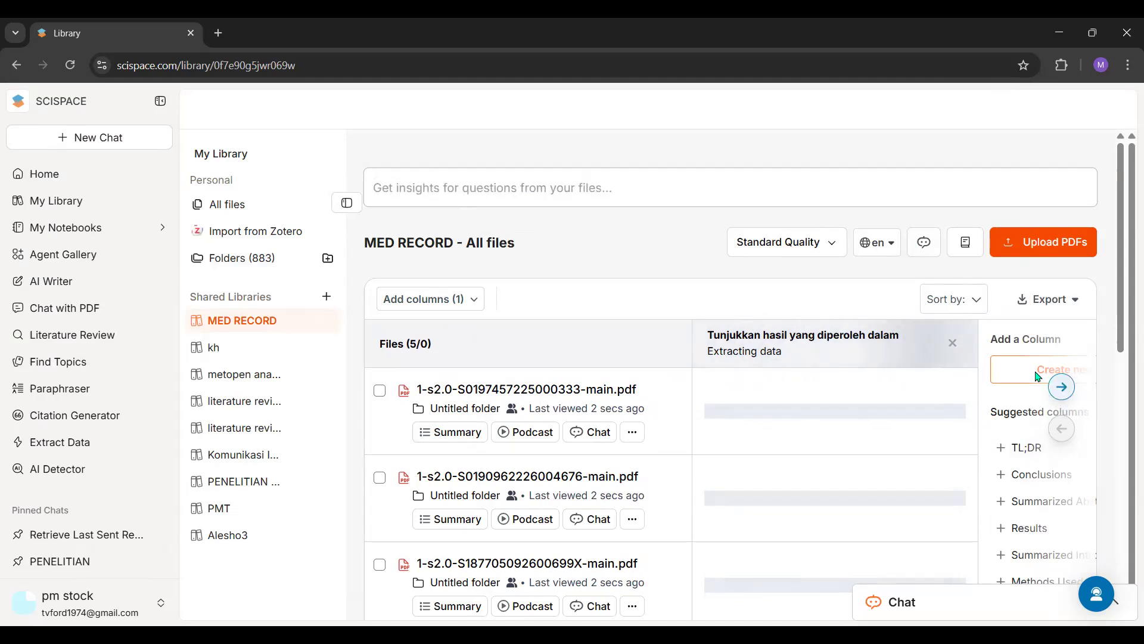
Step: Add the suggested "Results" column to the MED RECORD file table and bring it into view
{"action": "left_click", "coordinate": [1061, 387]}
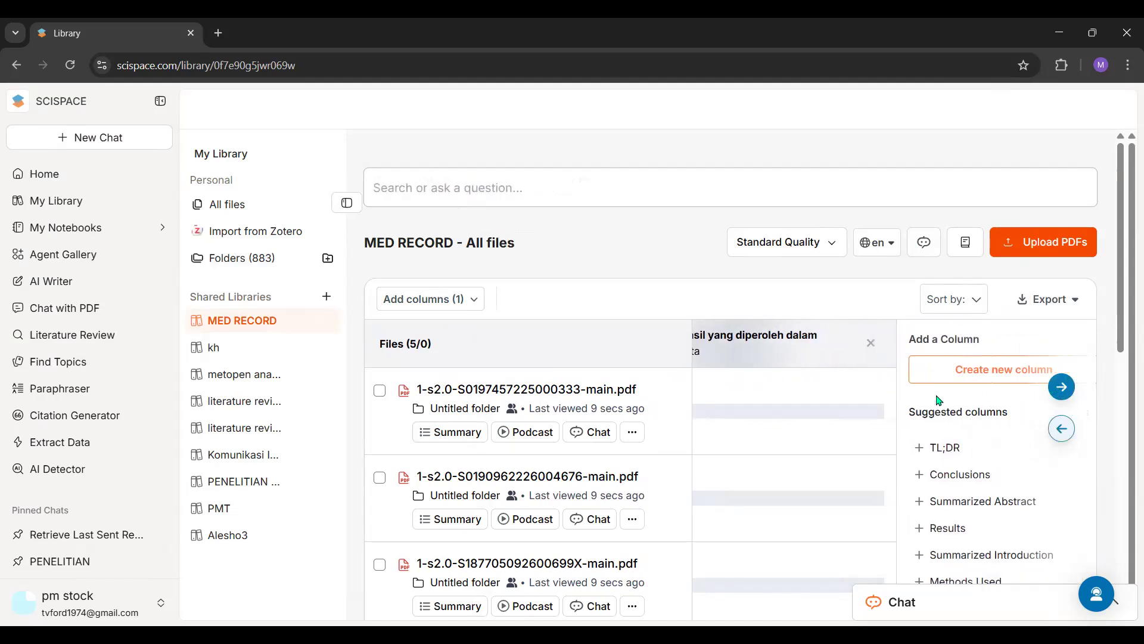
{"action": "scroll", "coordinate": [881, 375], "scroll_direction": "down", "scroll_amount": 3}
{"action": "scroll", "coordinate": [882, 375], "scroll_direction": "down", "scroll_amount": 2}
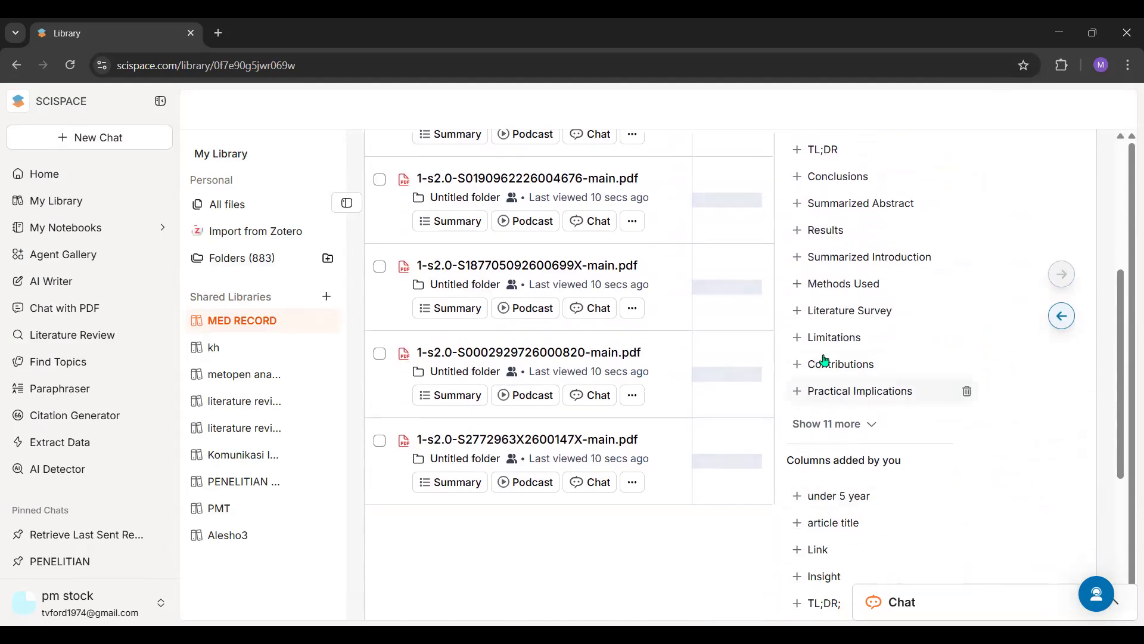
{"action": "left_click", "coordinate": [837, 230]}
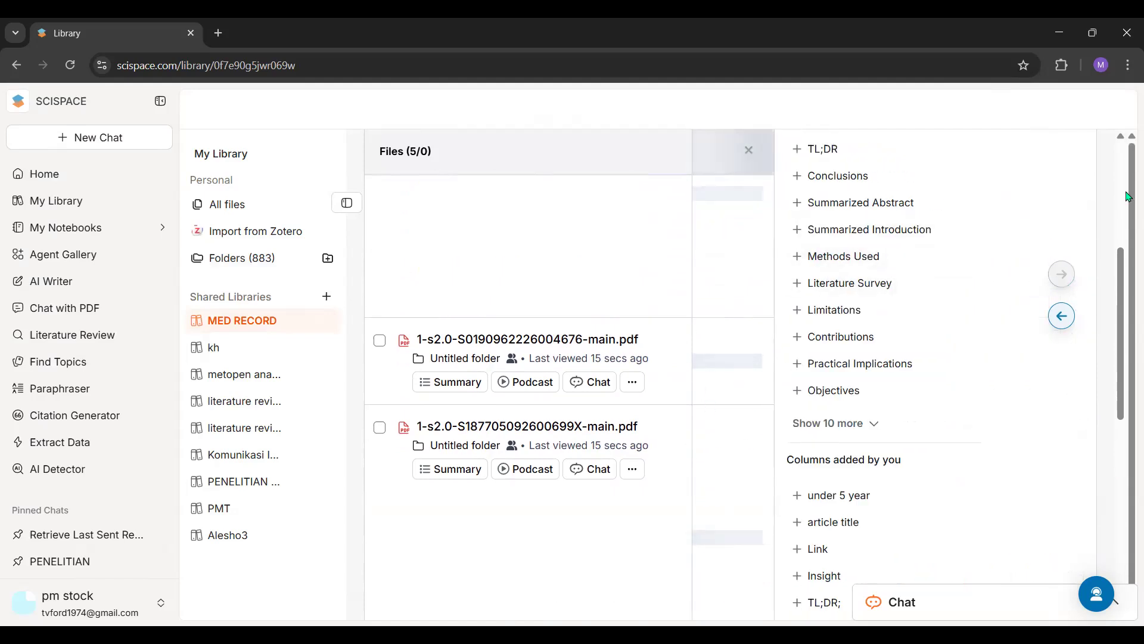
{"action": "left_click", "coordinate": [1062, 317]}
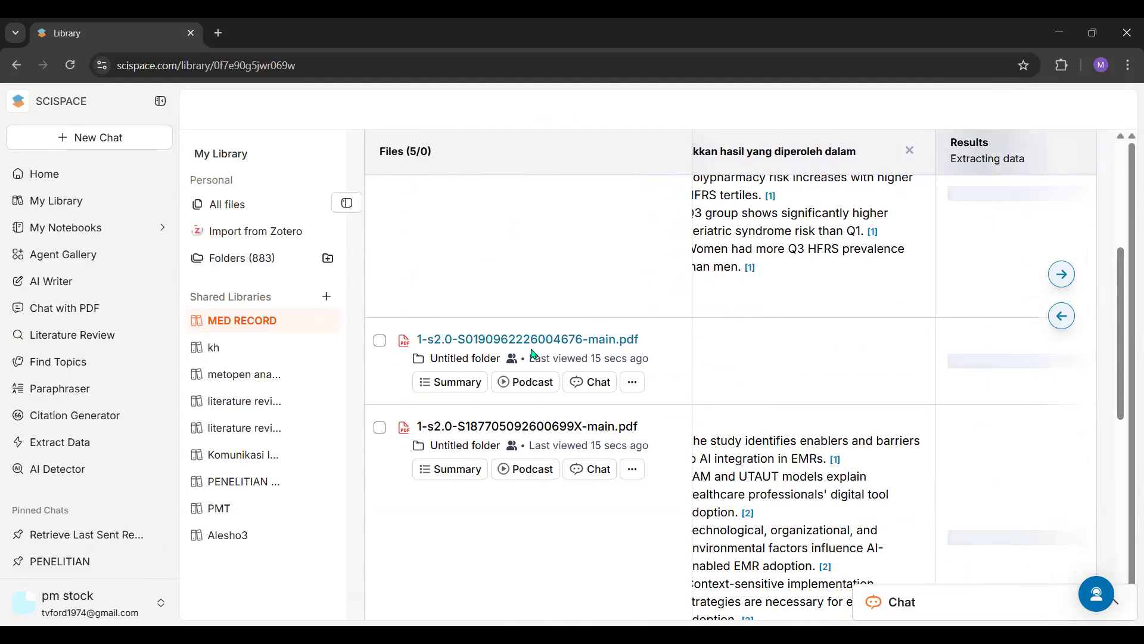
Step: Examine the extracted findings and the Results column for each of the five uploaded articles
{"action": "scroll", "coordinate": [588, 381], "scroll_direction": "up", "scroll_amount": 5}
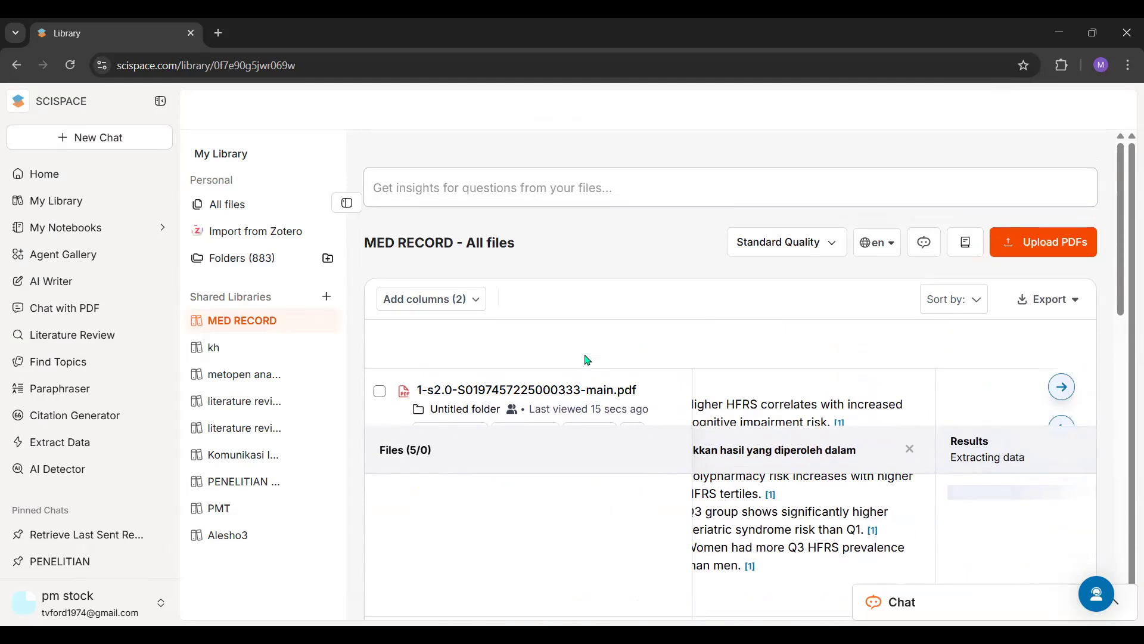
{"action": "scroll", "coordinate": [596, 370], "scroll_direction": "down", "scroll_amount": 4}
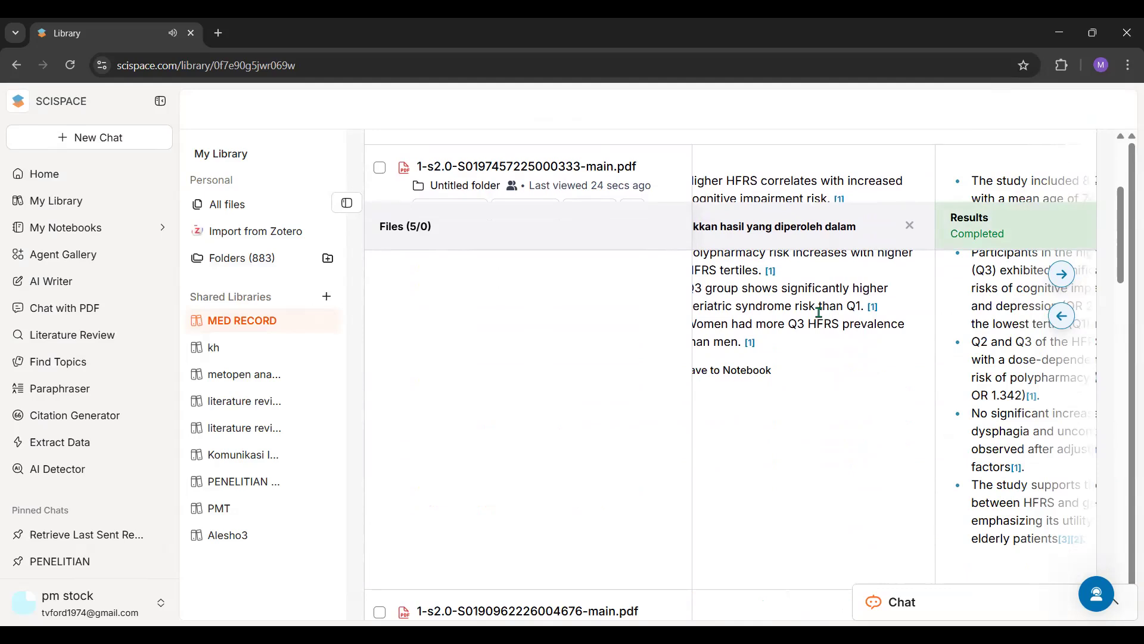
{"action": "scroll", "coordinate": [1013, 309], "scroll_direction": "up", "scroll_amount": 1}
{"action": "scroll", "coordinate": [994, 331], "scroll_direction": "up", "scroll_amount": 1}
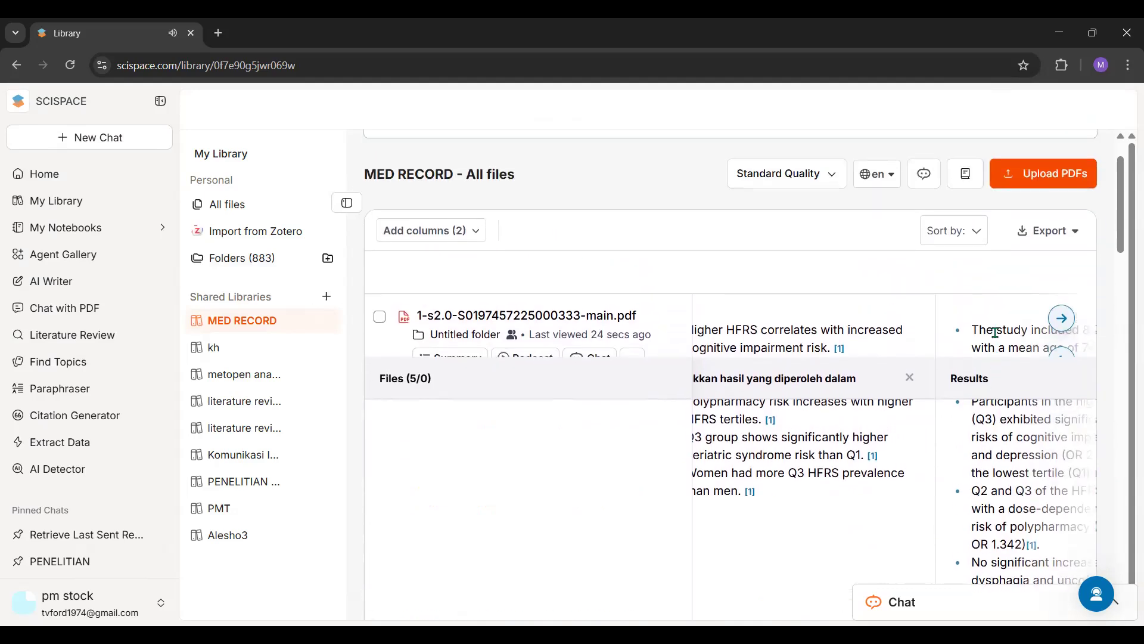
{"action": "scroll", "coordinate": [1024, 448], "scroll_direction": "down", "scroll_amount": 5}
{"action": "scroll", "coordinate": [1024, 448], "scroll_direction": "down", "scroll_amount": 3}
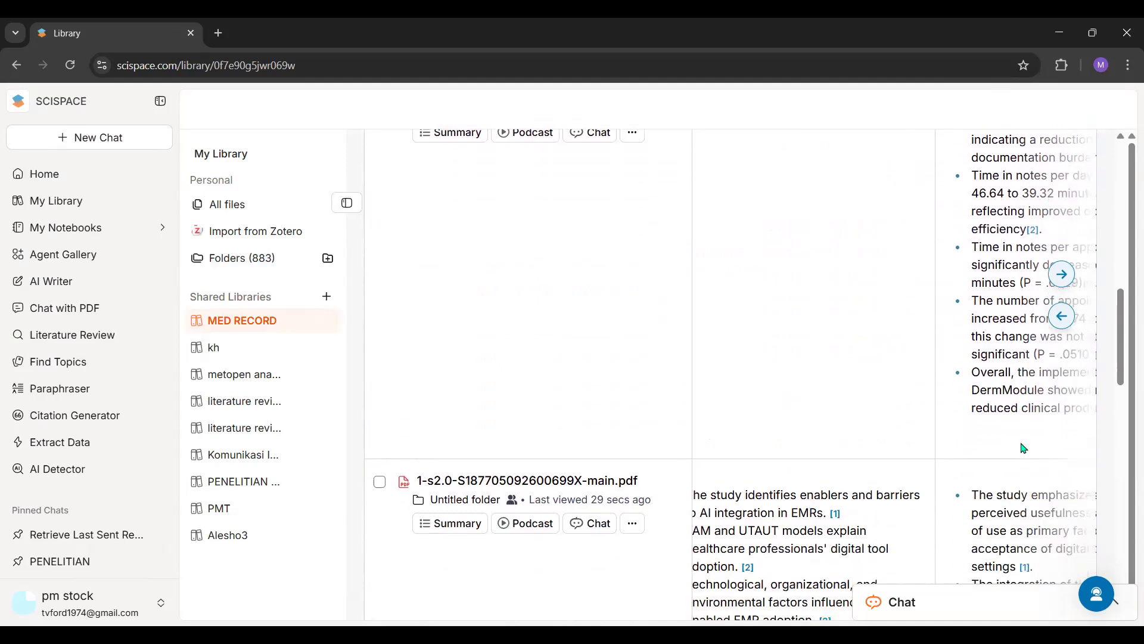
{"action": "scroll", "coordinate": [1024, 448], "scroll_direction": "down", "scroll_amount": 10}
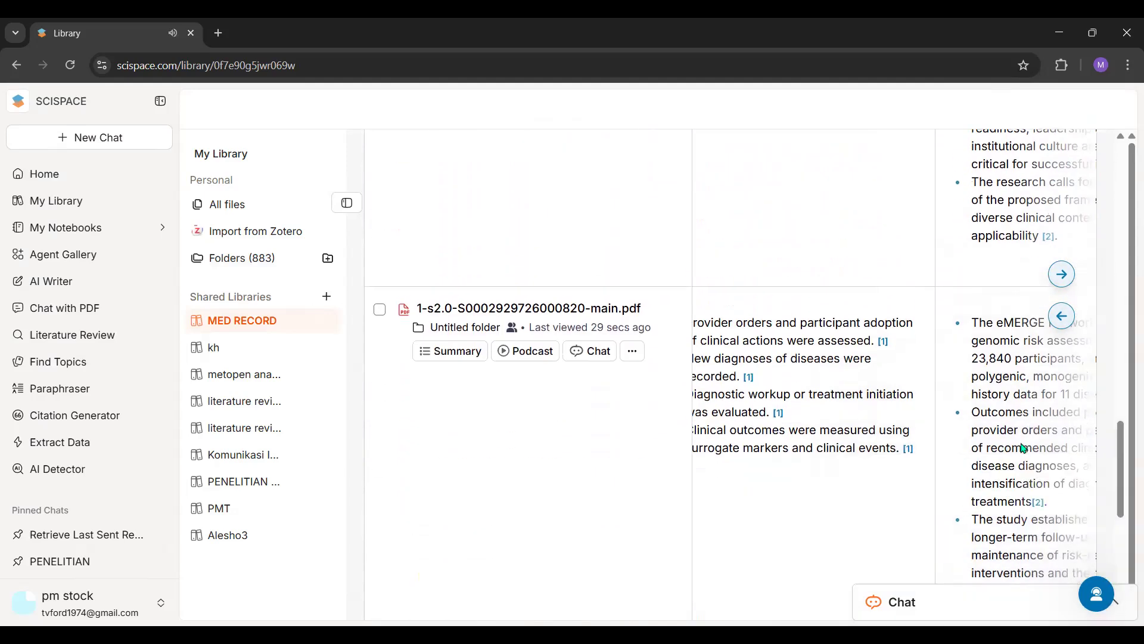
{"action": "scroll", "coordinate": [1024, 448], "scroll_direction": "down", "scroll_amount": 5}
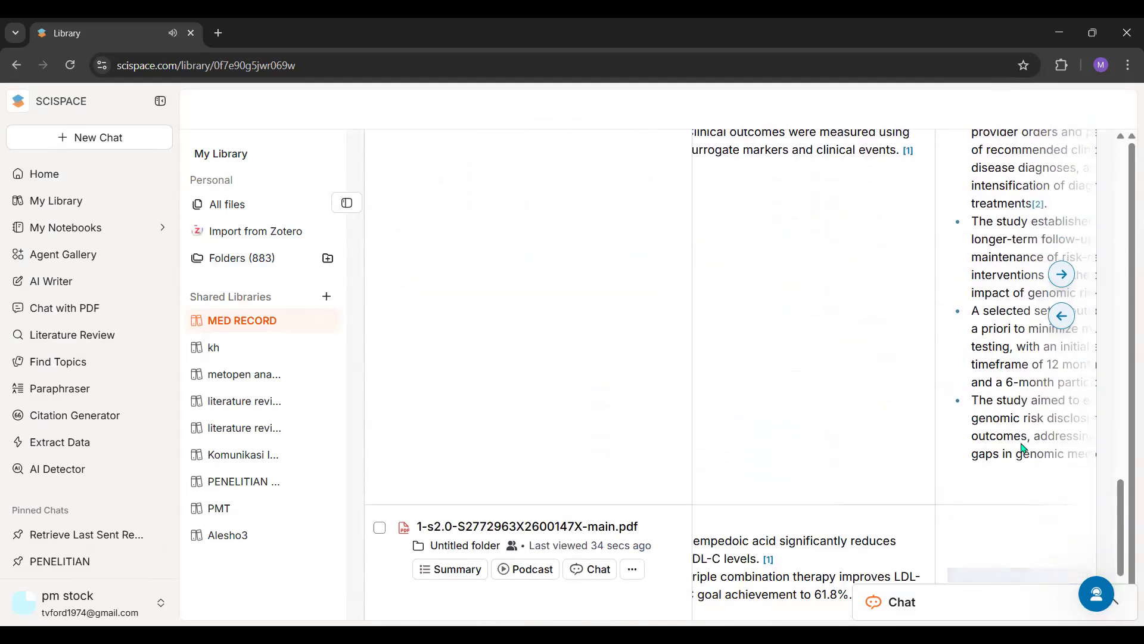
{"action": "scroll", "coordinate": [1024, 448], "scroll_direction": "down", "scroll_amount": 3}
{"action": "scroll", "coordinate": [1024, 449], "scroll_direction": "up", "scroll_amount": 4}
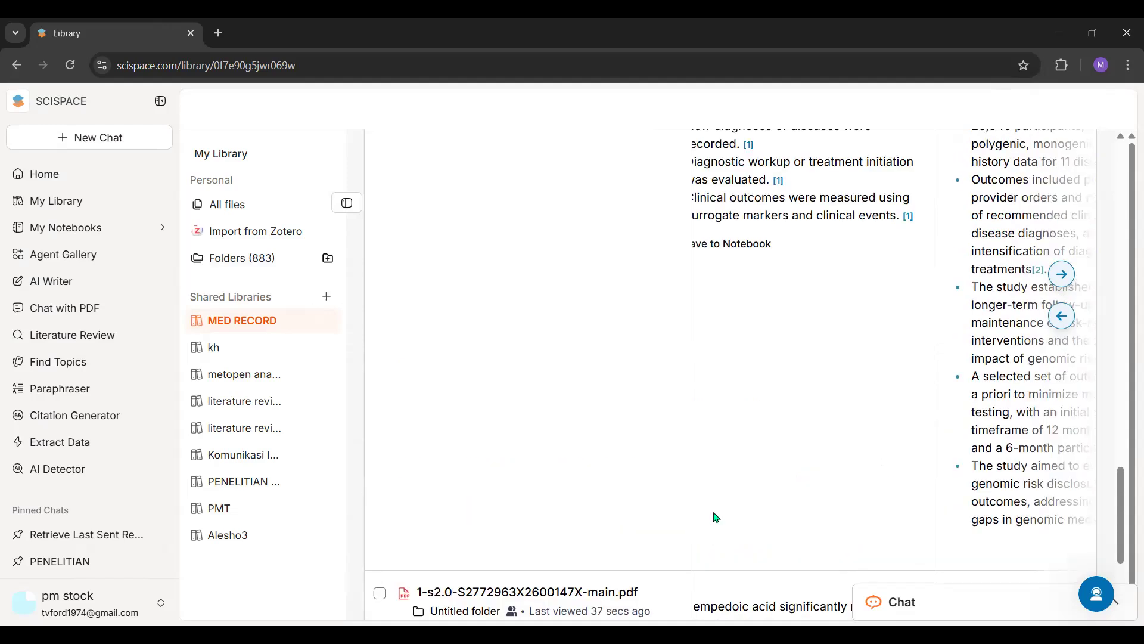
Step: Search Google for "chat pdf" in a new tab and open the ChatPDF website
{"action": "left_click", "coordinate": [220, 33]}
{"action": "left_click", "coordinate": [551, 327]}
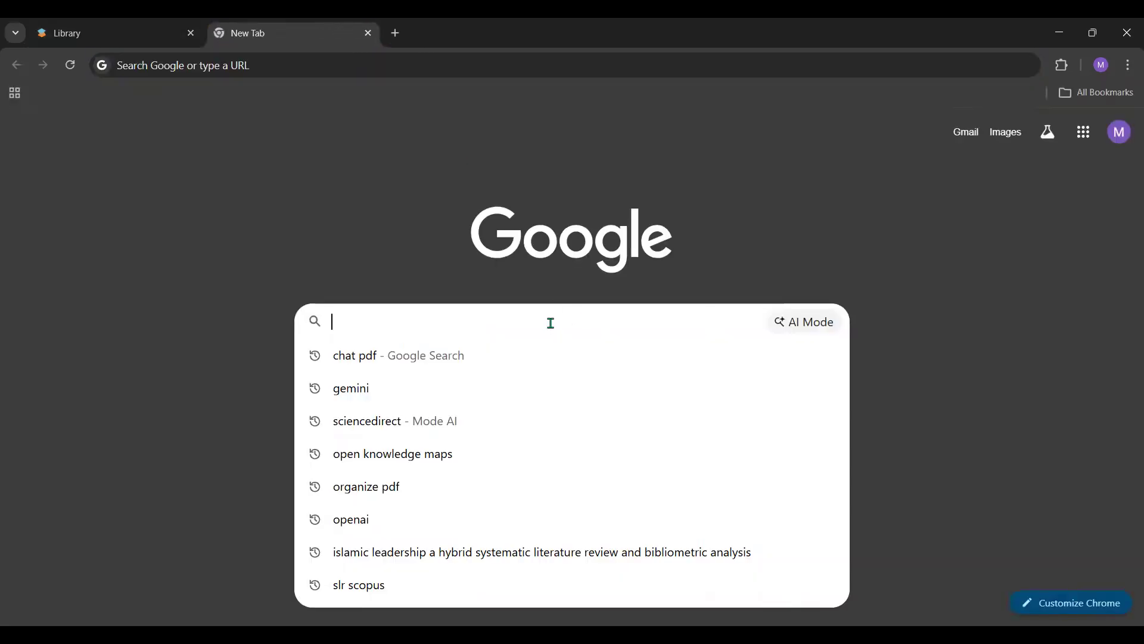
{"action": "left_click", "coordinate": [455, 360]}
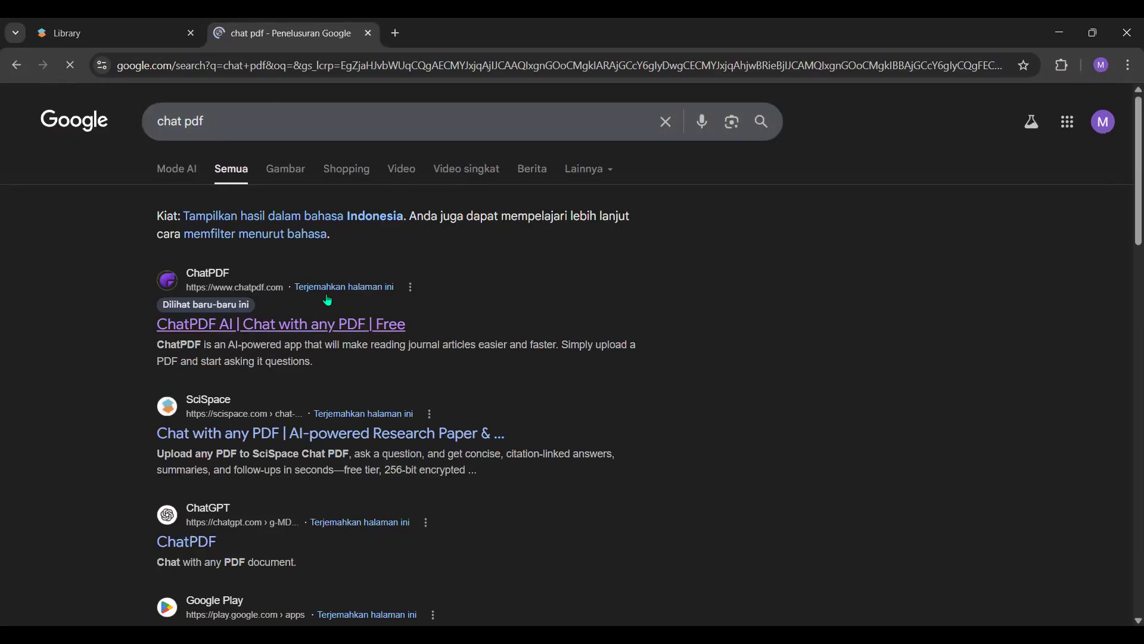
{"action": "left_click", "coordinate": [310, 325]}
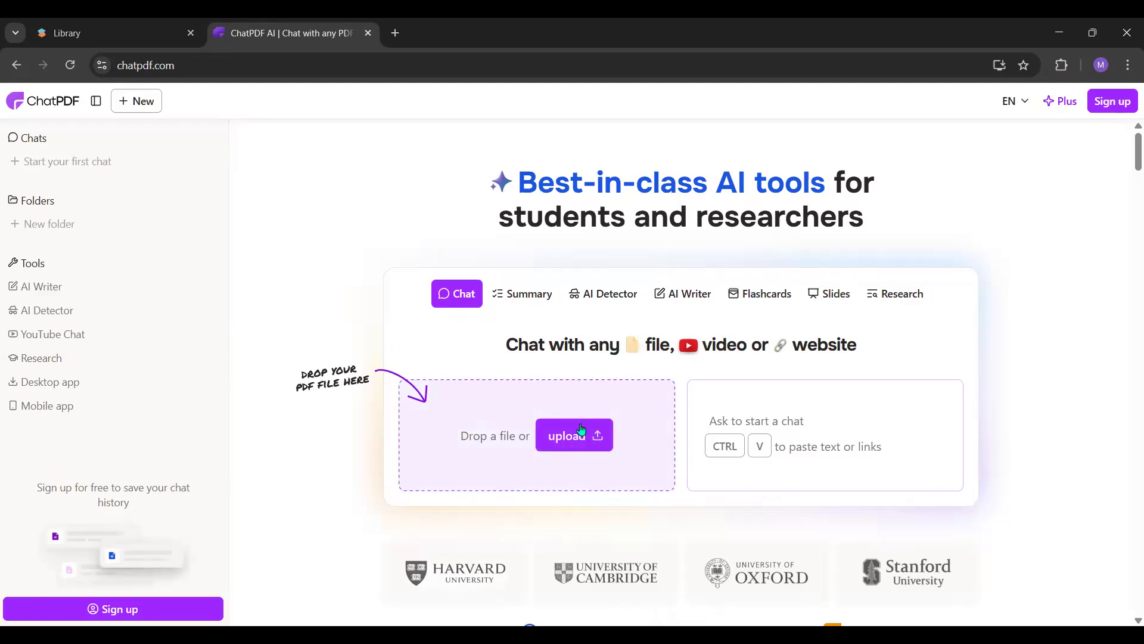
{"action": "left_click", "coordinate": [481, 435]}
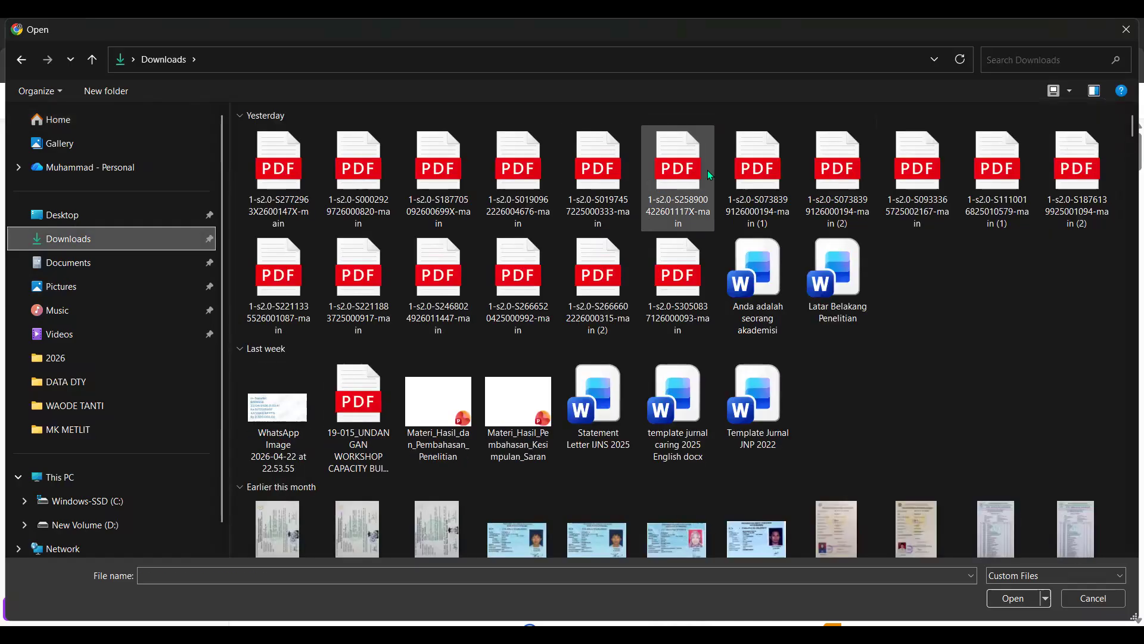
{"action": "left_click", "coordinate": [707, 170]}
{"action": "left_click", "coordinate": [1013, 599]}
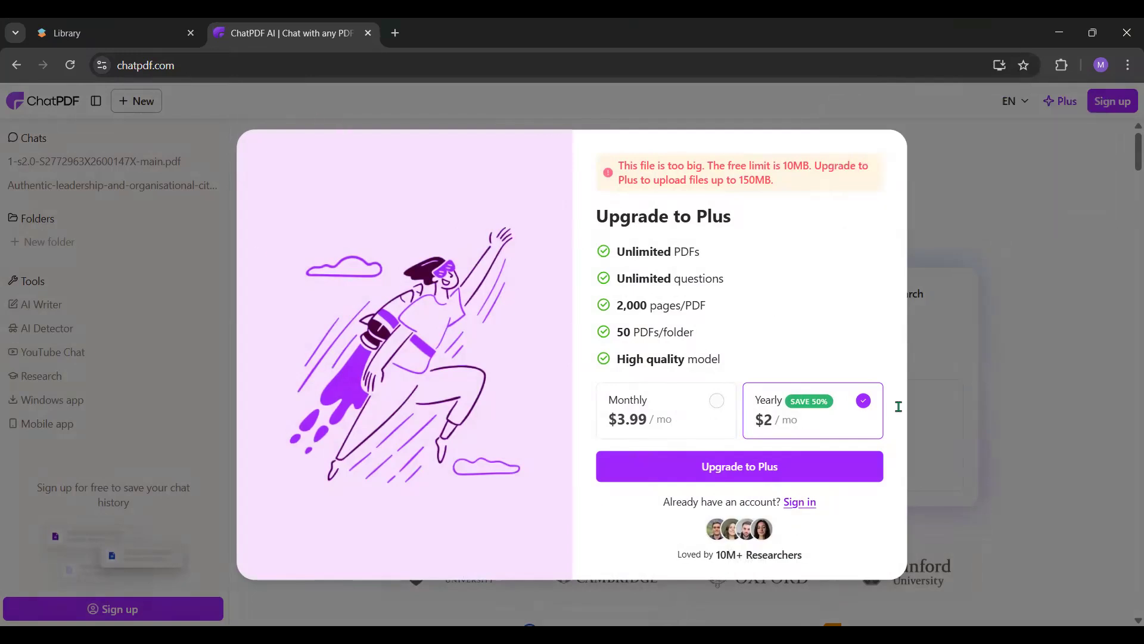
{"action": "left_click", "coordinate": [938, 190]}
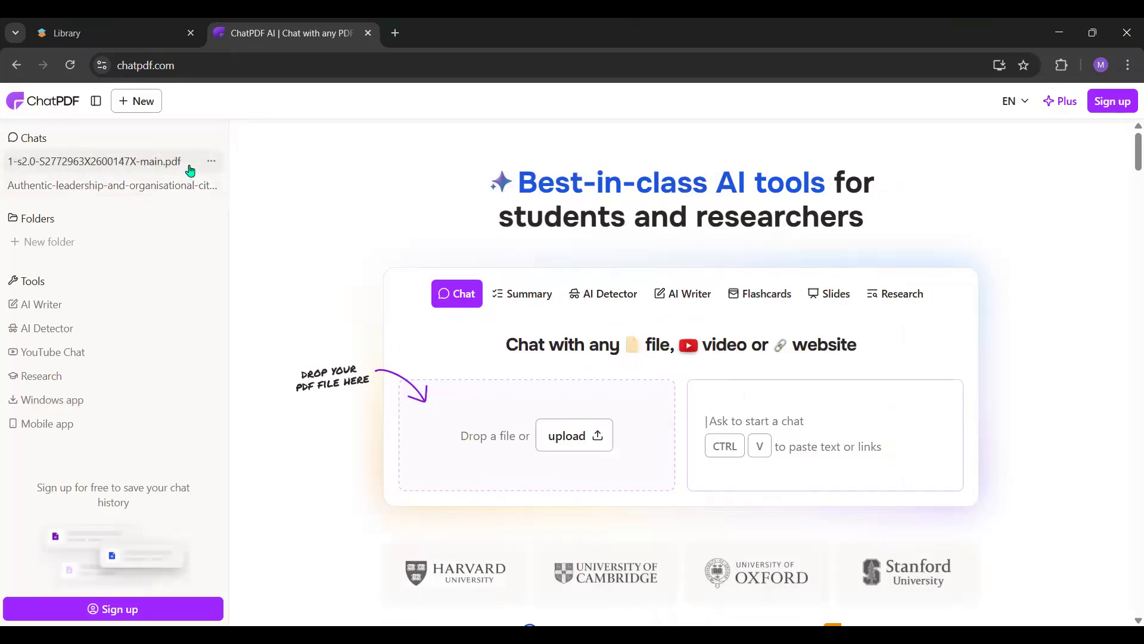
Step: Open the existing 1-s2.0-S2772963X2600147X-main.pdf chat and read its question and answer about the study's main results
{"action": "right_click", "coordinate": [215, 161]}
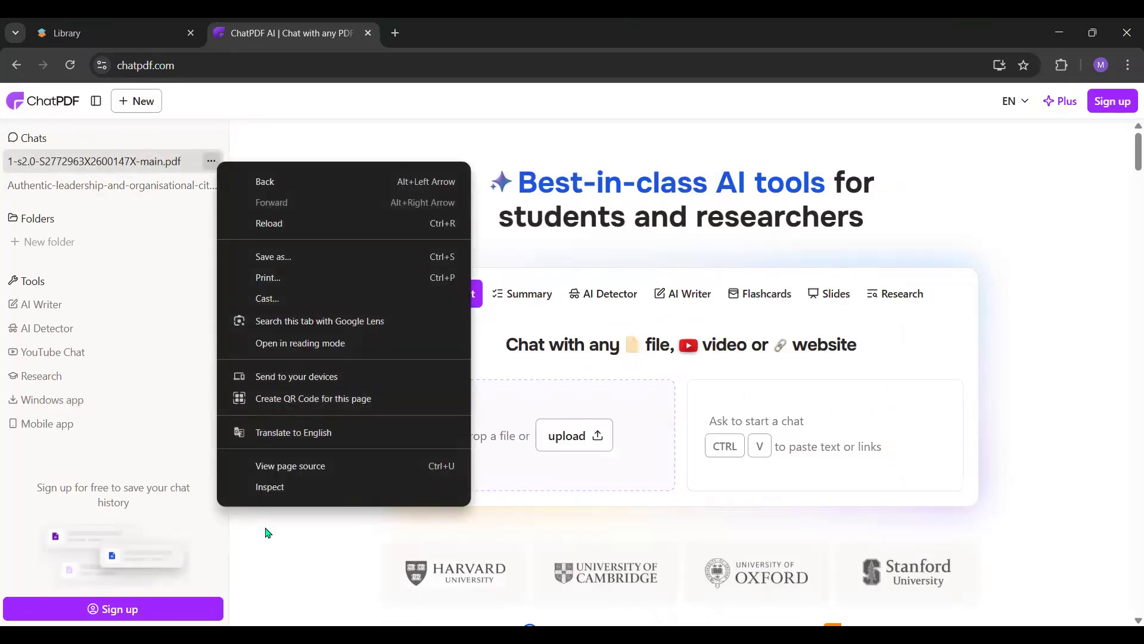
{"action": "left_click", "coordinate": [164, 168]}
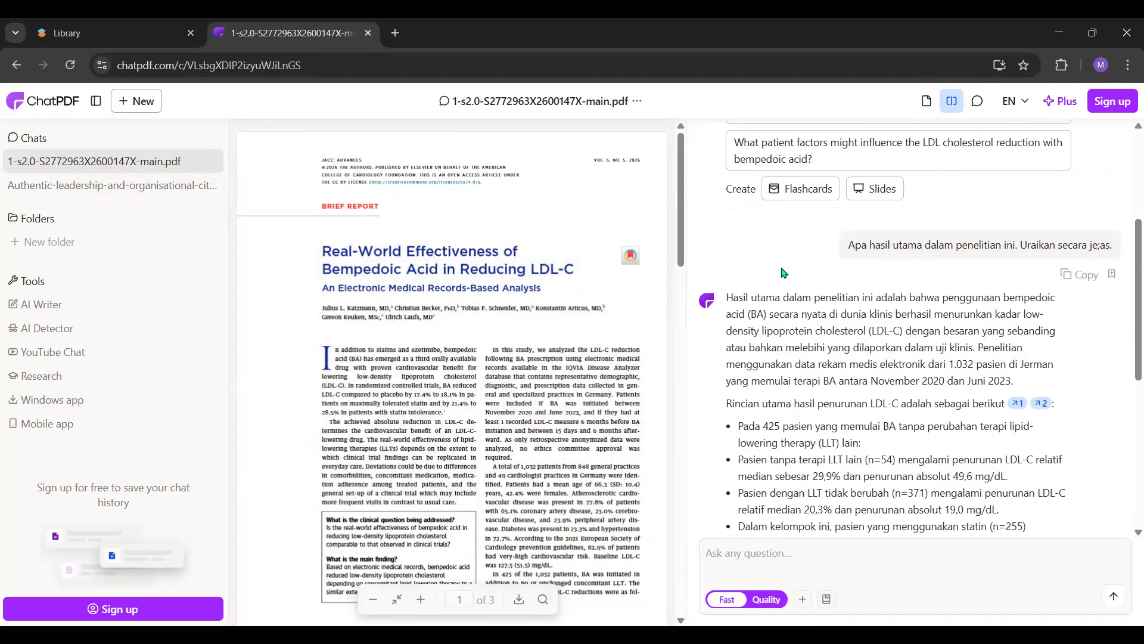
{"action": "left_click_drag", "start_coordinate": [783, 272], "coordinate": [1112, 254]}
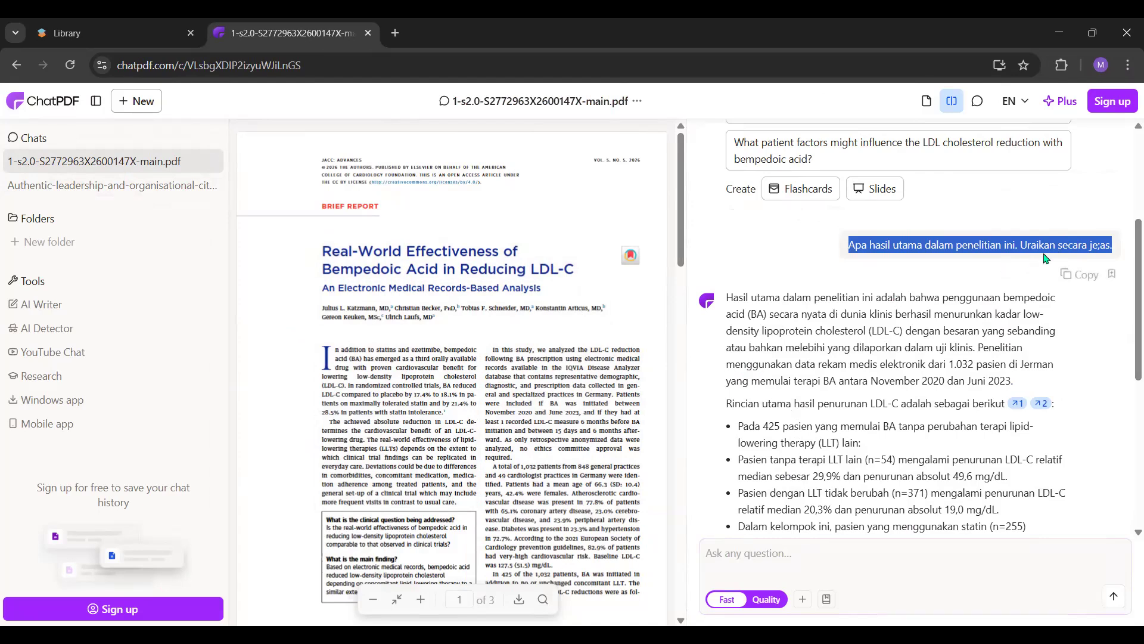
{"action": "scroll", "coordinate": [867, 444], "scroll_direction": "down", "scroll_amount": 6}
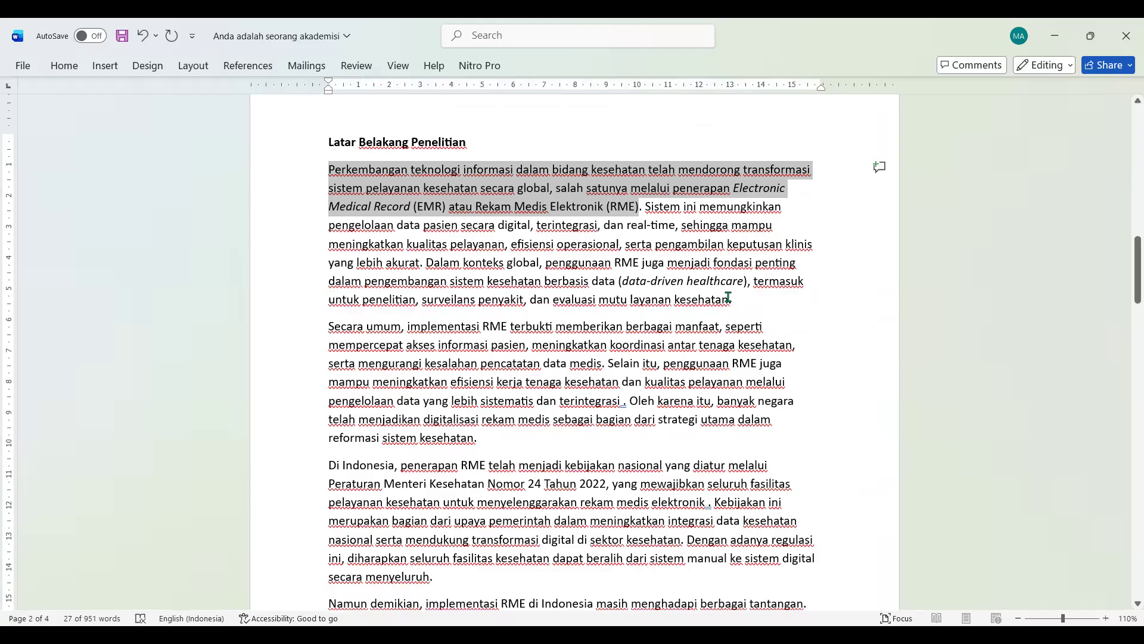
Step: Add a space before the full stop after "Rekam Medis Elektronik (RME)" and try to insert a Mendeley citation over the selected first sentence
{"action": "left_click", "coordinate": [448, 338]}
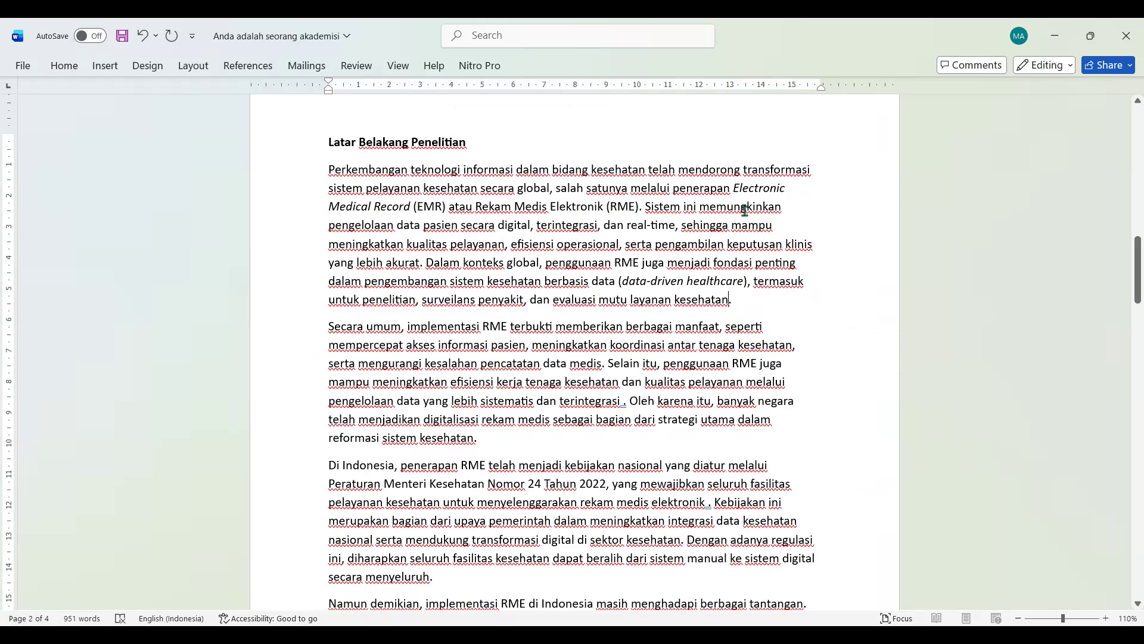
{"action": "left_click", "coordinate": [638, 206]}
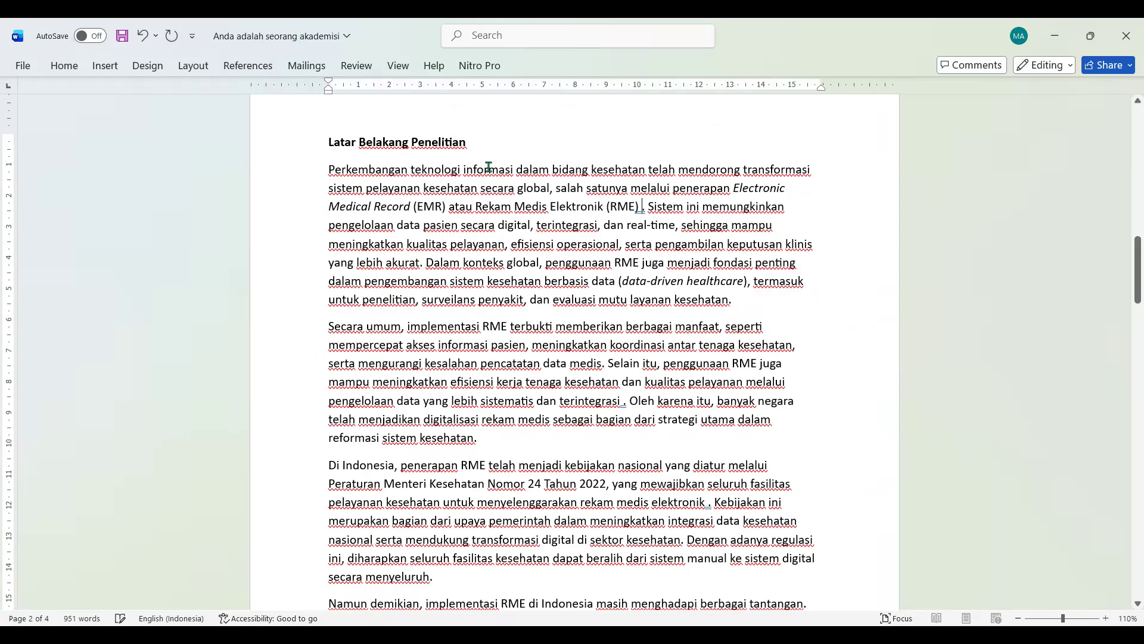
{"action": "left_click_drag", "start_coordinate": [327, 170], "coordinate": [636, 206]}
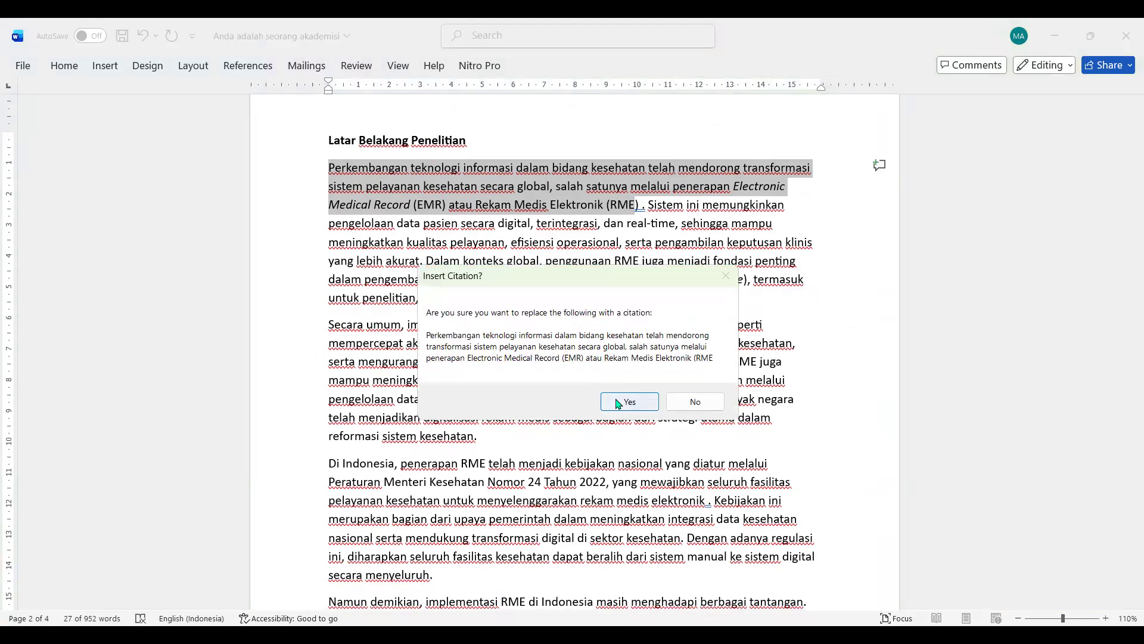
{"action": "left_click", "coordinate": [618, 401]}
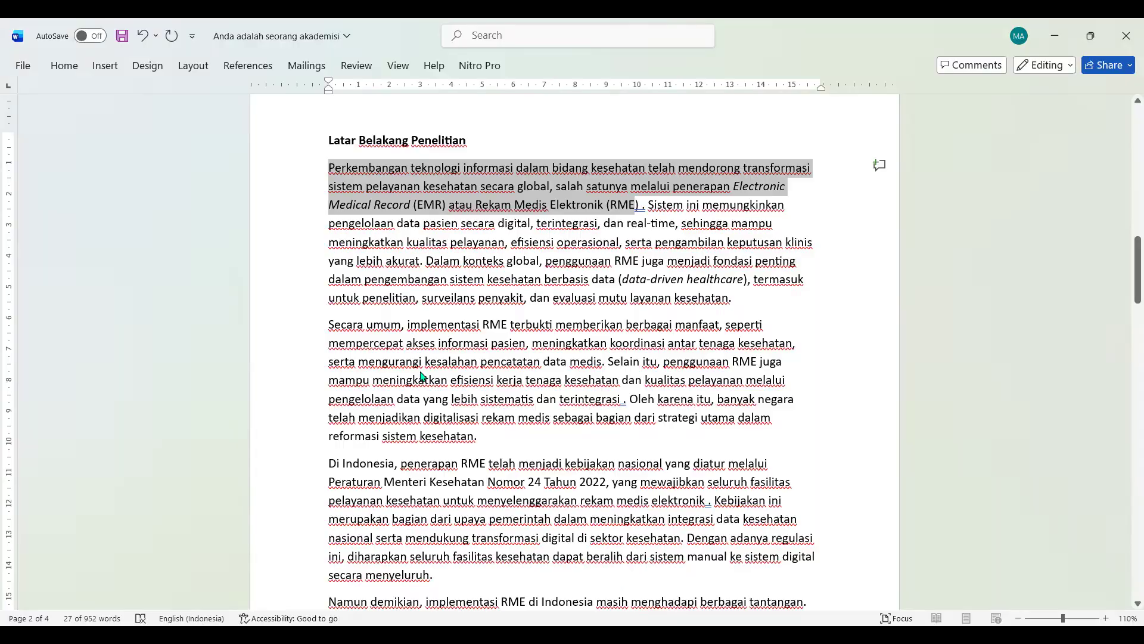
Step: Switch to Mendeley and select the 2026 Procedia Computer Science article and the first EngageEMR article in the HOSPITAL MEDICAL RECORD folder
{"action": "key", "text": "alt+Tab"}
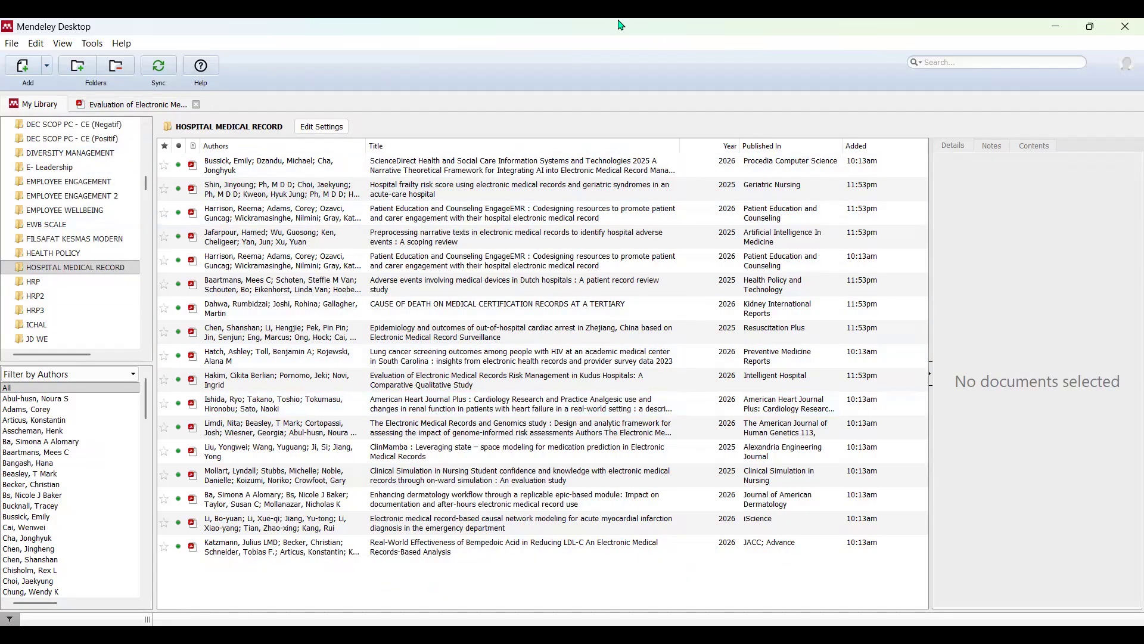
{"action": "left_click", "coordinate": [265, 166]}
{"action": "left_click", "coordinate": [284, 213], "text": "ctrl"}
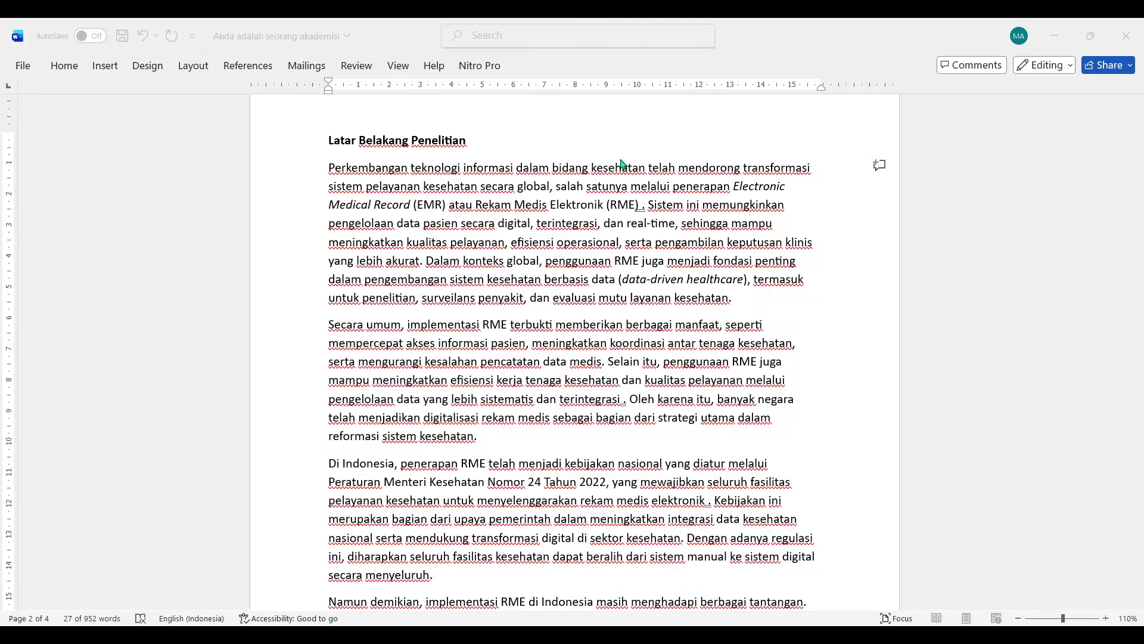
Step: Try to start a citation before the full stop after "(RME)" in Word, and reselect the Procedia Computer Science and first EngageEMR articles in Mendeley
{"action": "left_click_drag", "start_coordinate": [329, 167], "coordinate": [643, 208]}
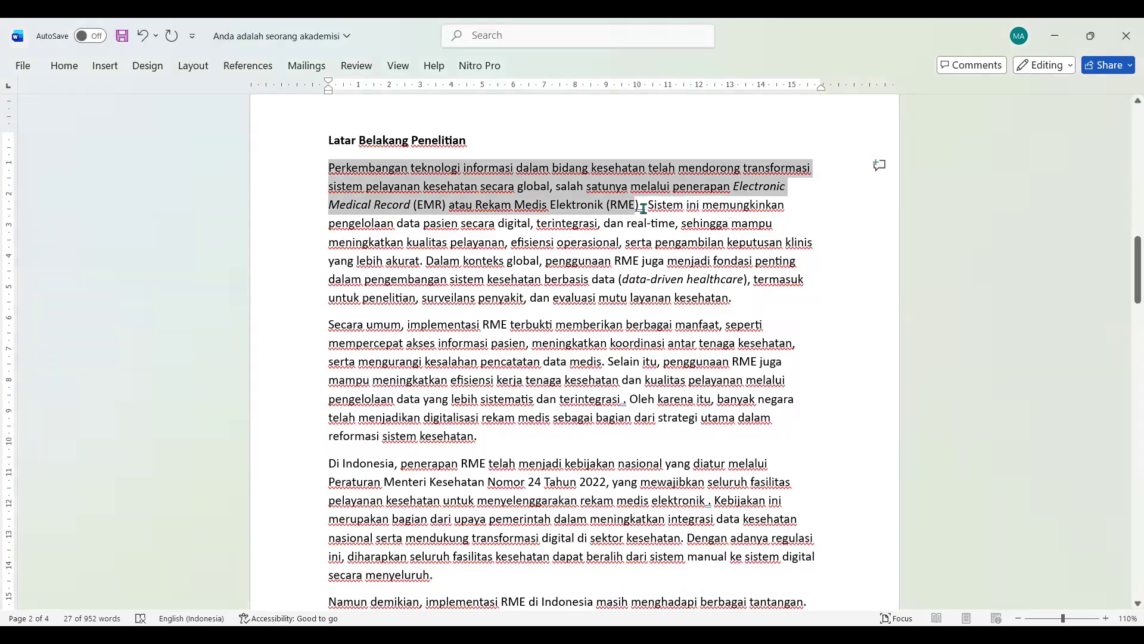
{"action": "left_click", "coordinate": [644, 207]}
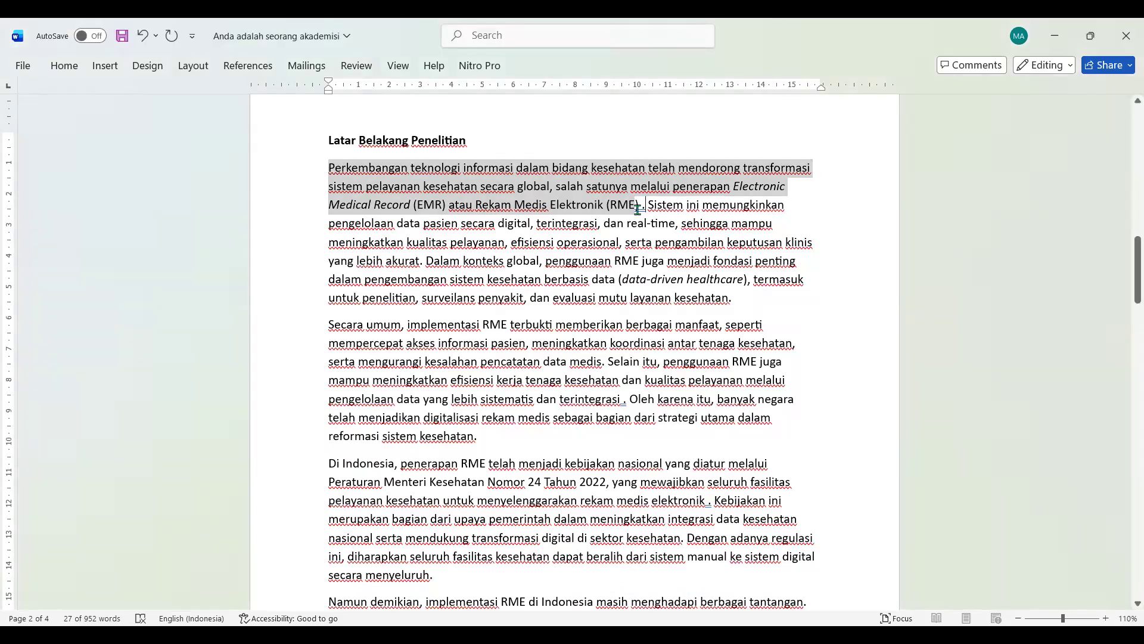
{"action": "key", "text": "Left"}
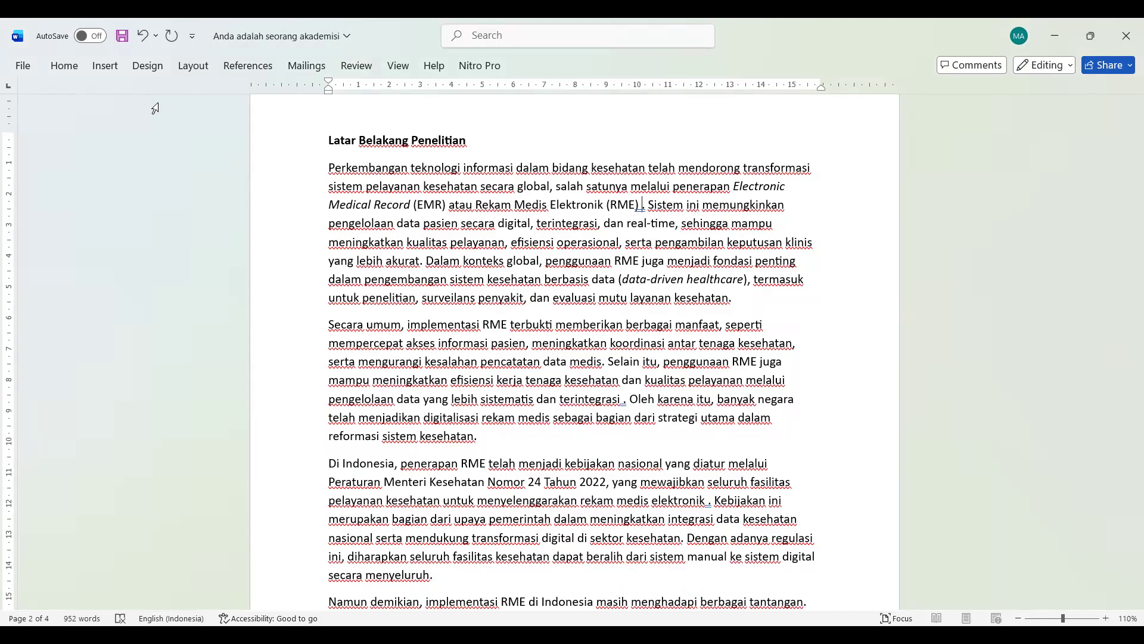
{"action": "key", "text": "alt+s"}
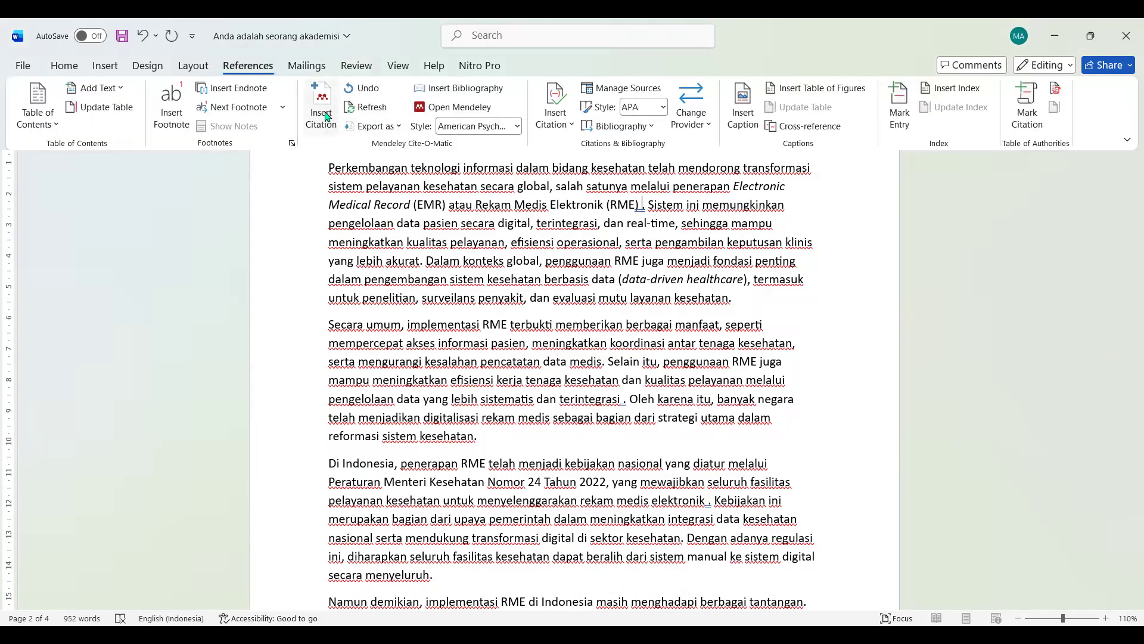
{"action": "left_click", "coordinate": [321, 113]}
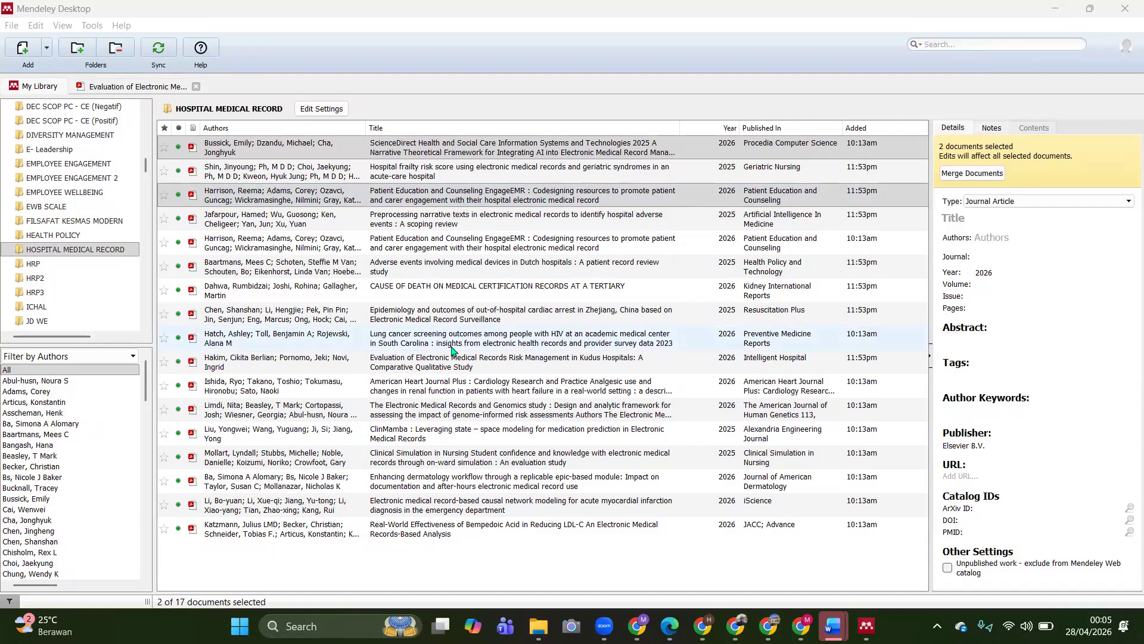
{"action": "left_click", "coordinate": [513, 148]}
{"action": "left_click", "coordinate": [491, 196], "text": "ctrl"}
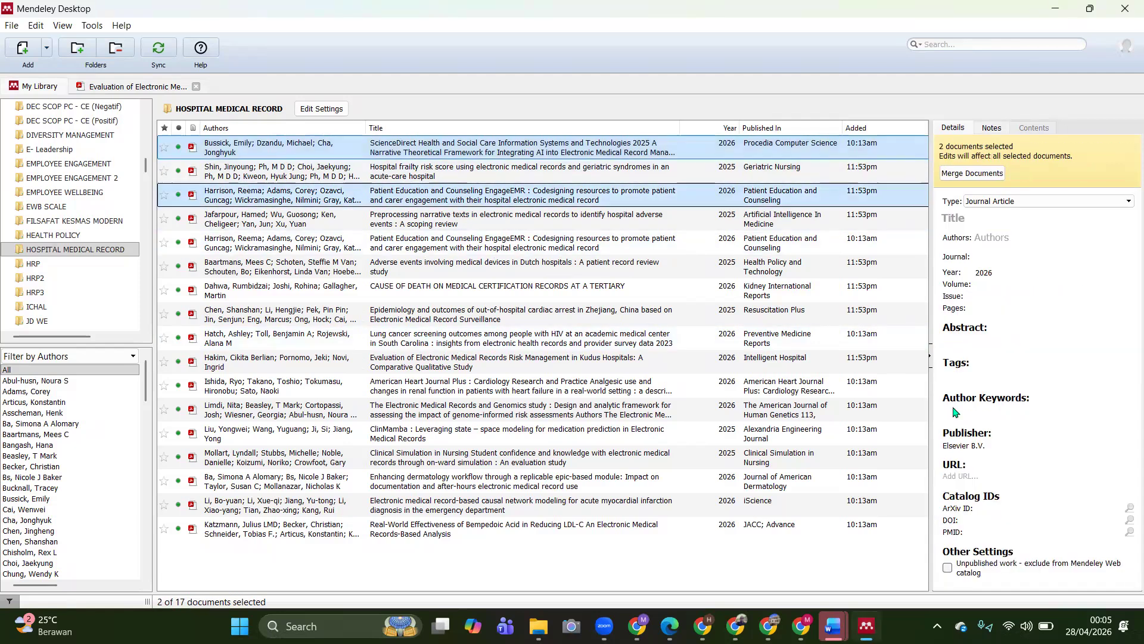
Step: Return to the Word document and insert a Mendeley citation of the two selected articles after "Elektronik (RME)" in the first paragraph
{"action": "mouse_move", "coordinate": [833, 625]}
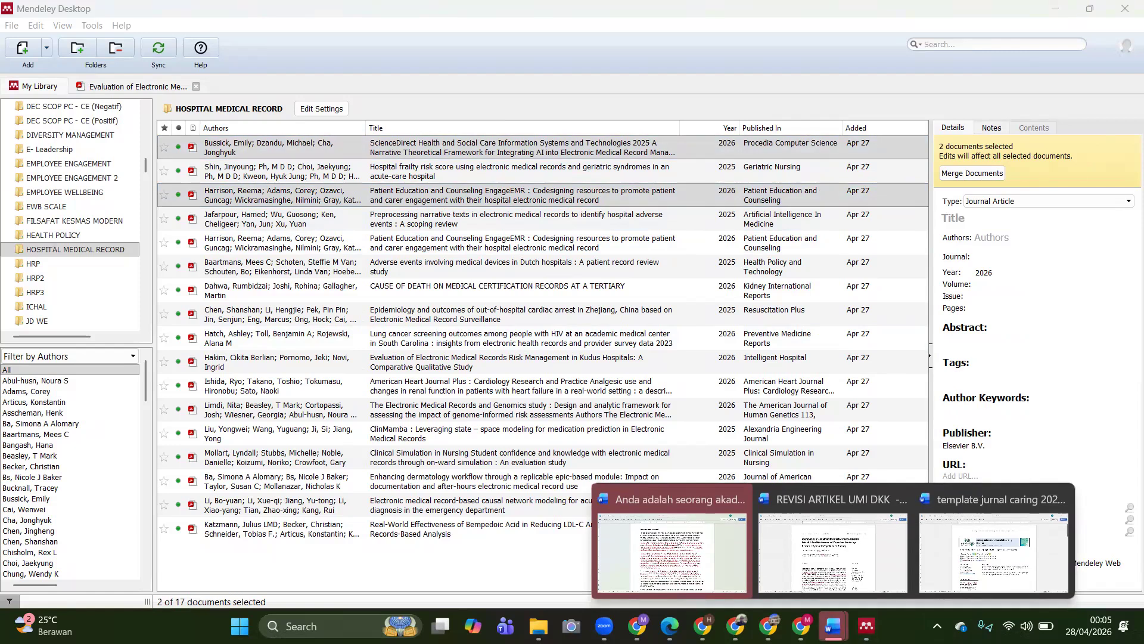
{"action": "left_click", "coordinate": [686, 559]}
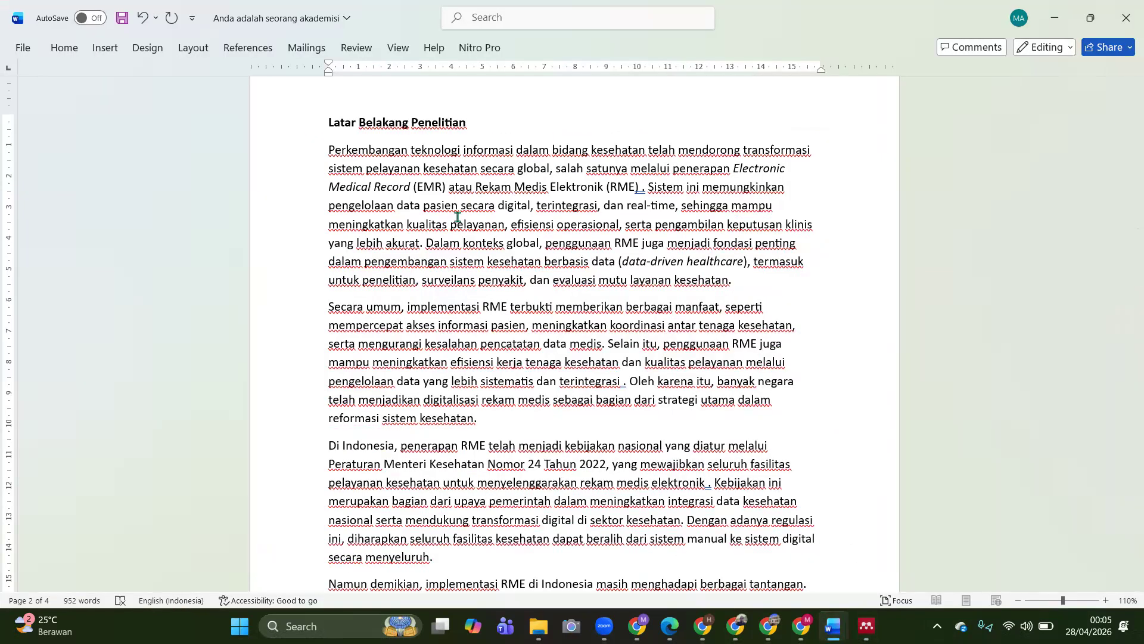
{"action": "left_click", "coordinate": [692, 202]}
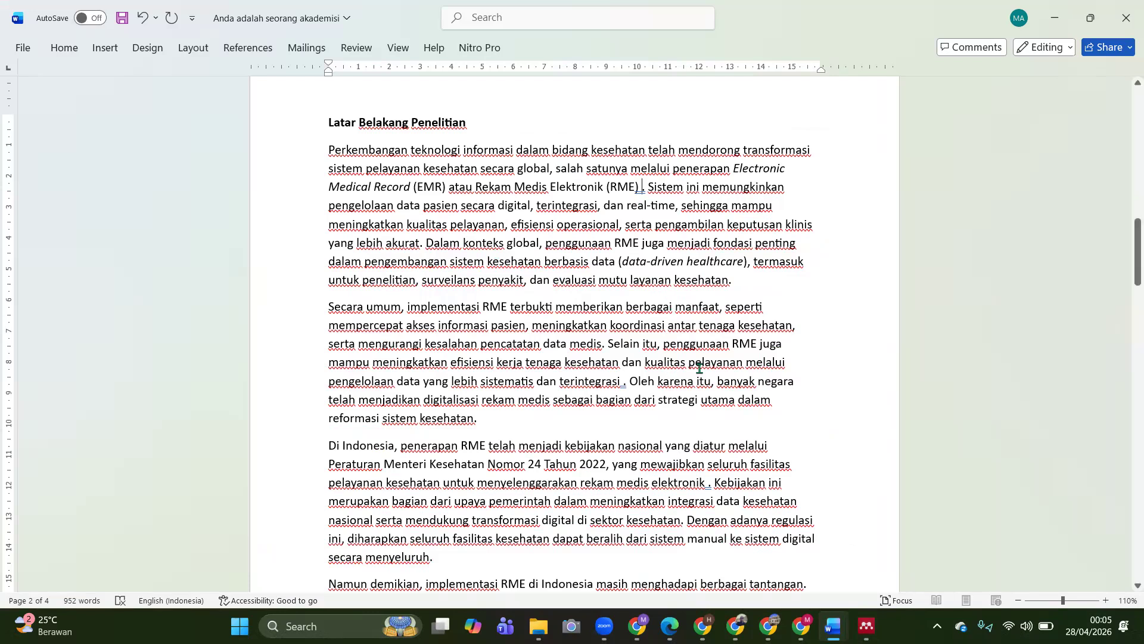
{"action": "left_click", "coordinate": [248, 48]}
{"action": "left_click", "coordinate": [318, 90]}
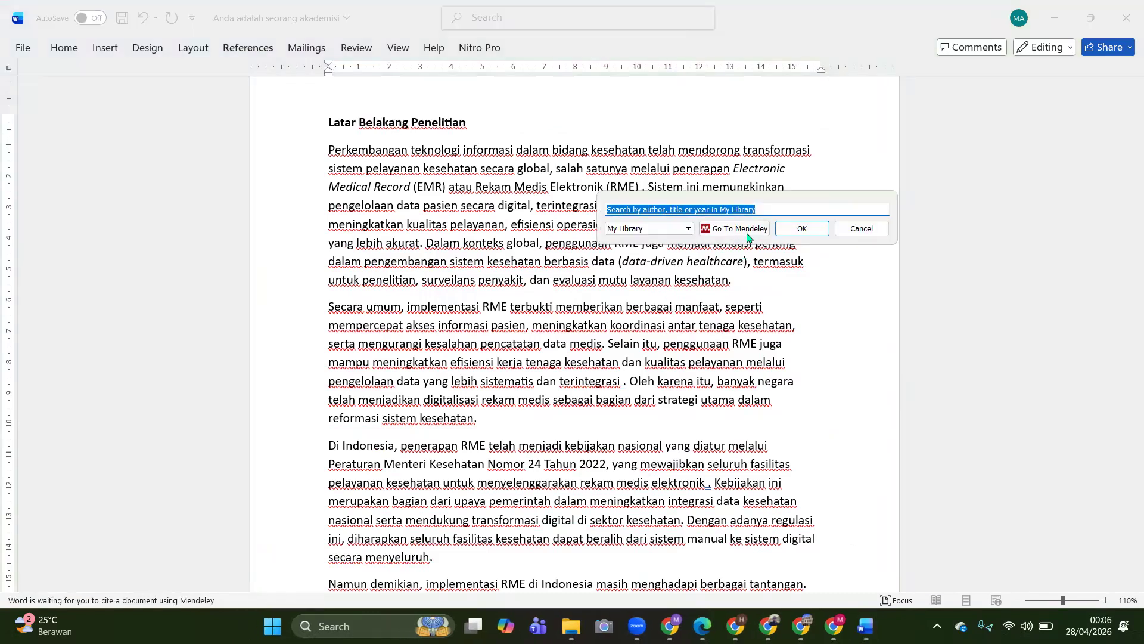
{"action": "left_click", "coordinate": [748, 230]}
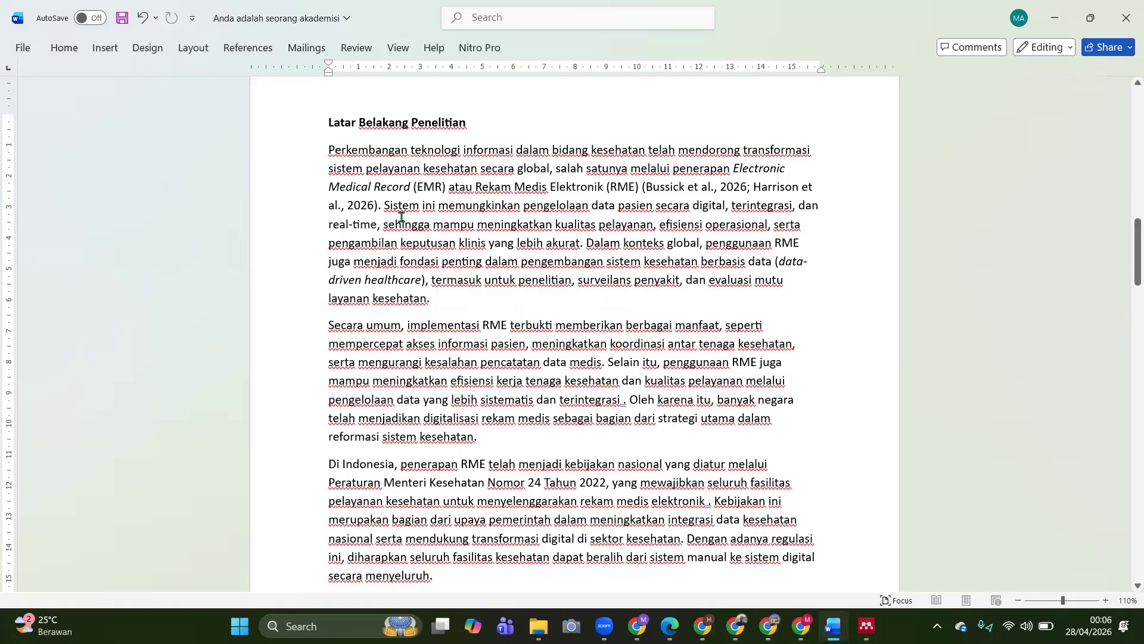
{"action": "left_click_drag", "start_coordinate": [714, 213], "coordinate": [706, 192]}
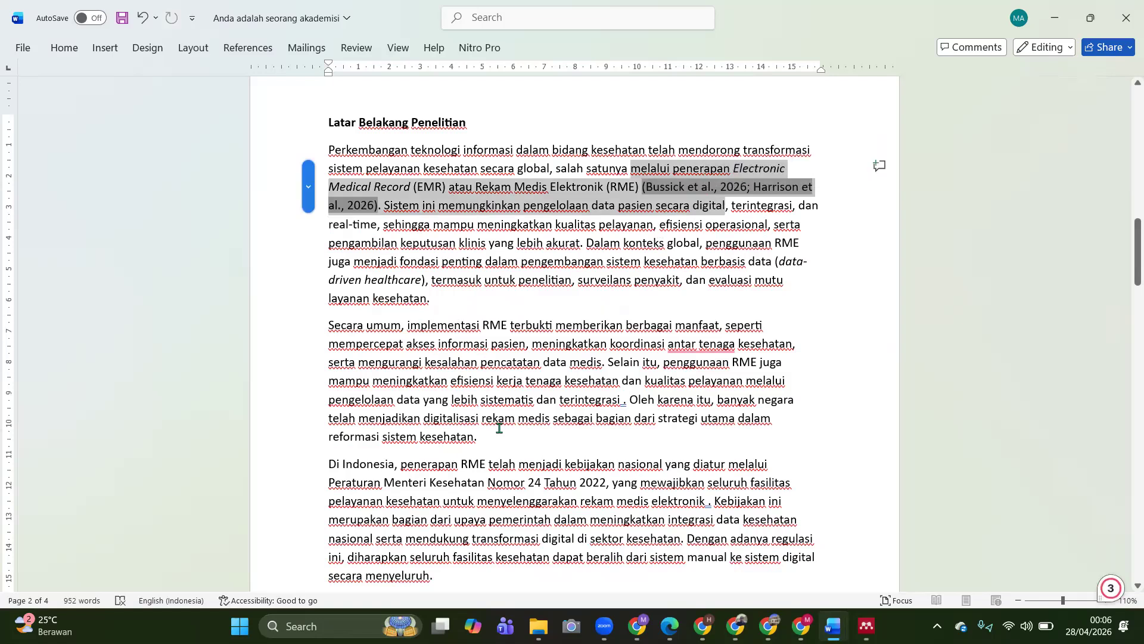
Step: Cite the 2025 "Preprocessing narrative texts in electronic medical records" article after "sistematis dan terintegrasi" in the second paragraph
{"action": "scroll", "coordinate": [499, 428], "scroll_direction": "down", "scroll_amount": 2}
{"action": "left_click", "coordinate": [623, 318]}
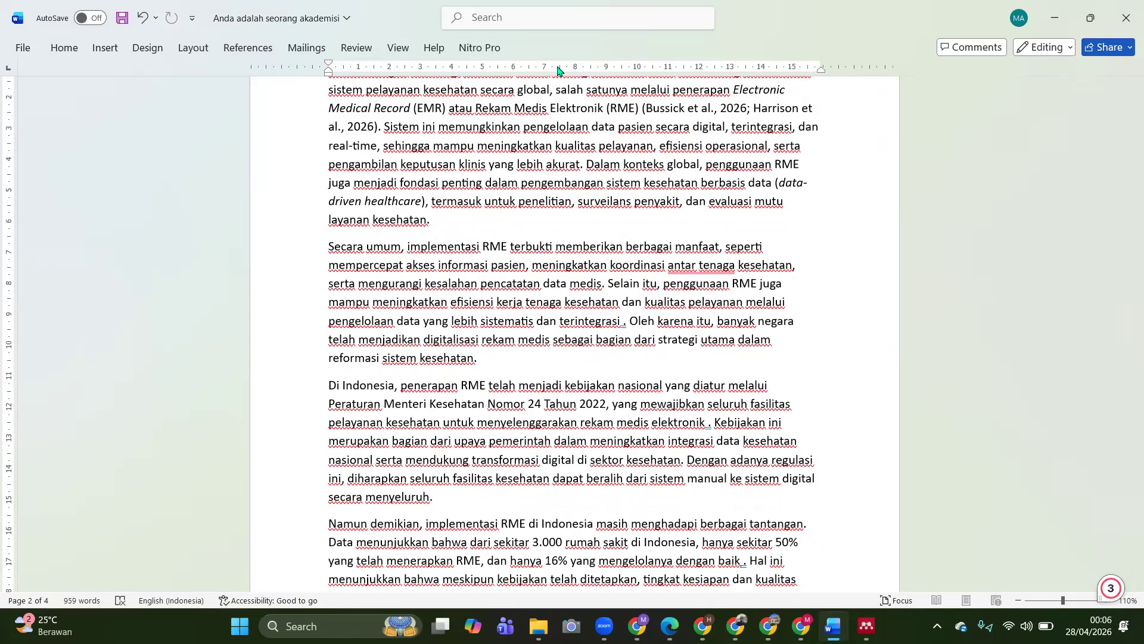
{"action": "left_click", "coordinate": [249, 48]}
{"action": "left_click", "coordinate": [319, 85]}
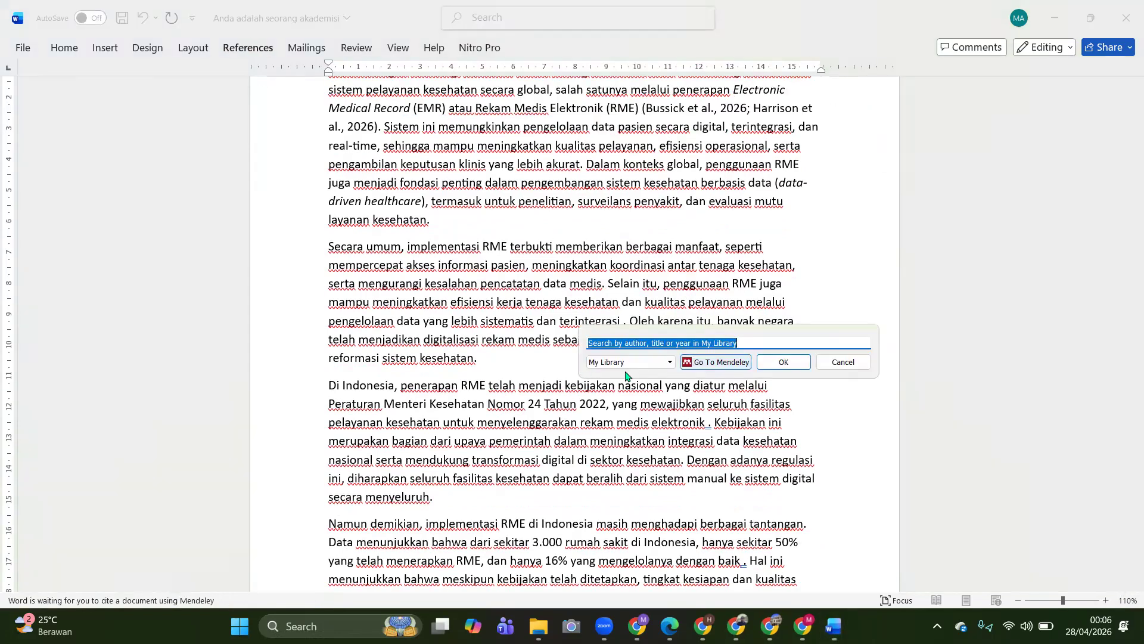
{"action": "left_click", "coordinate": [695, 362]}
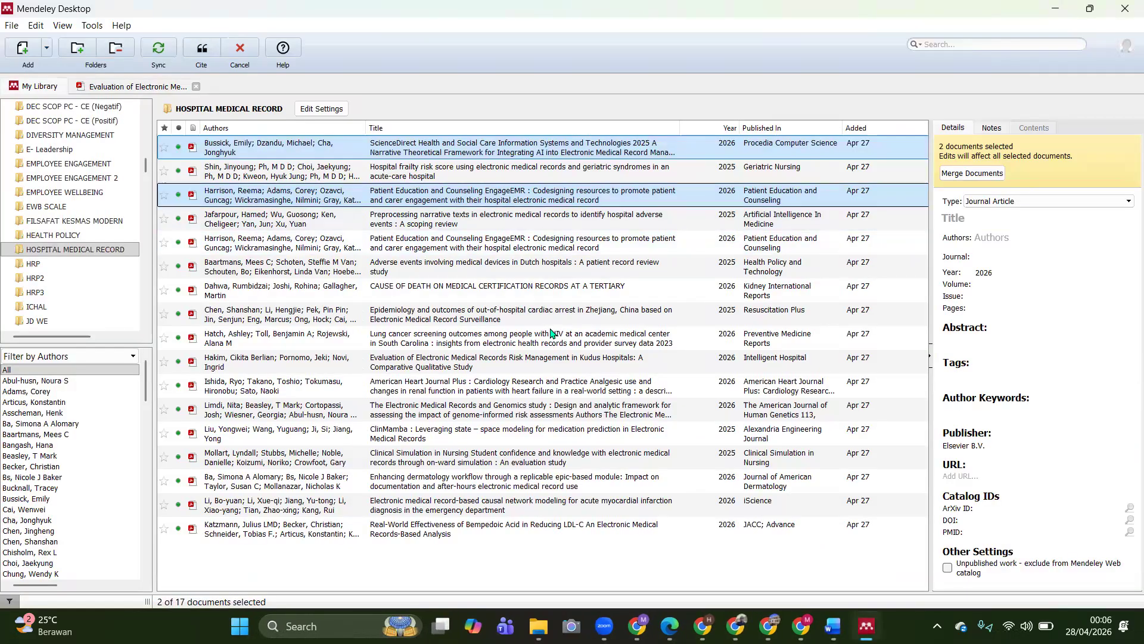
{"action": "key", "text": "Down"}
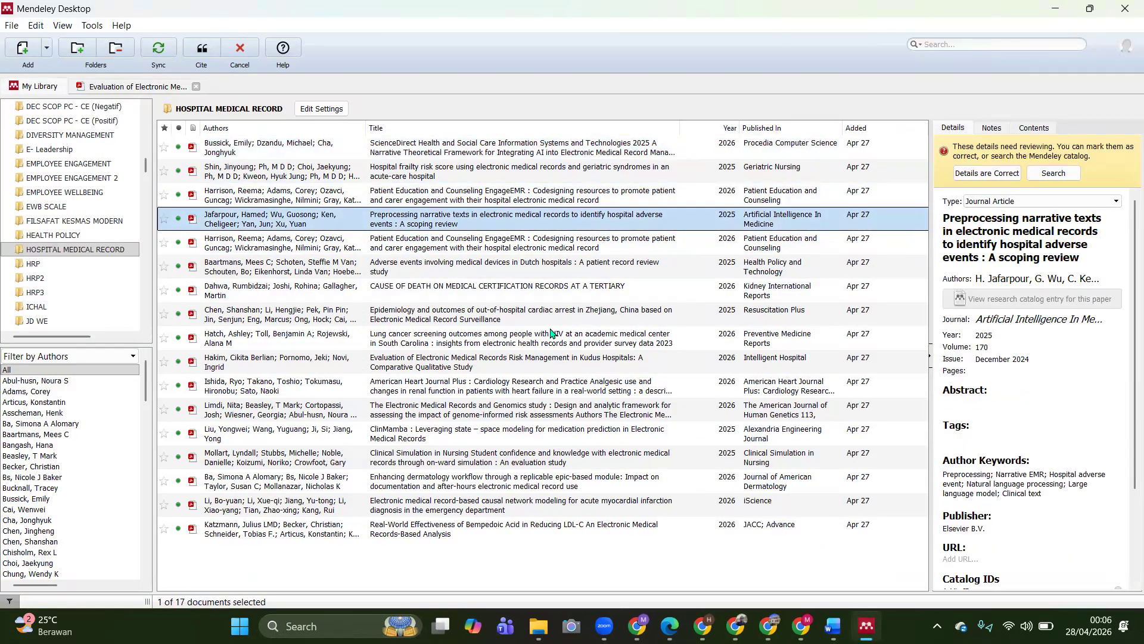
{"action": "left_click", "coordinate": [200, 52]}
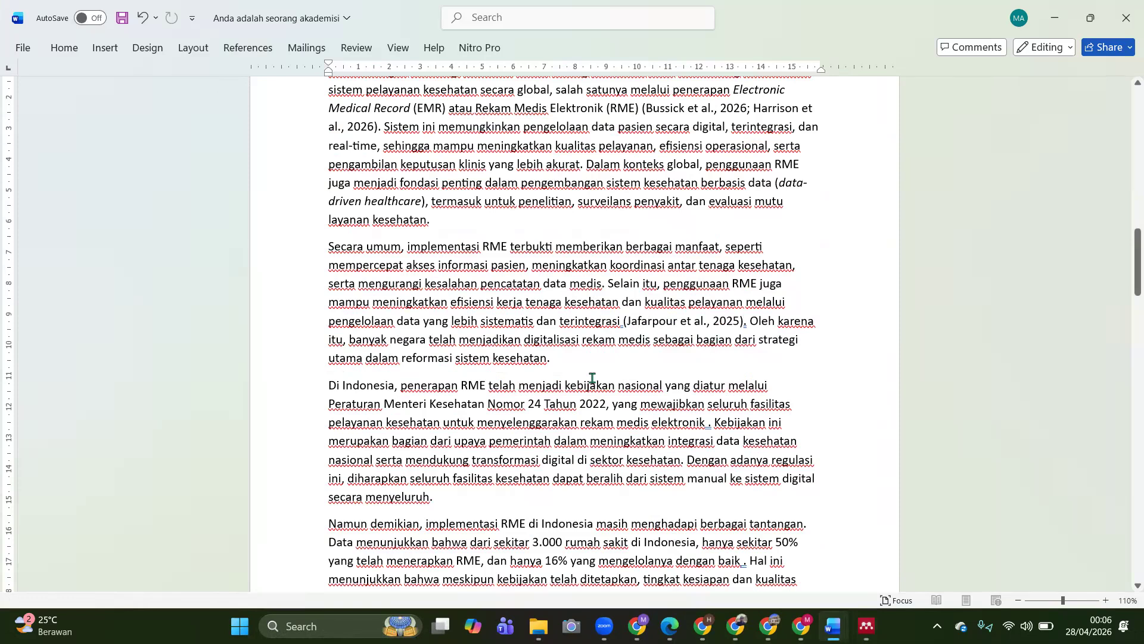
Step: Cite the Resuscitation Plus, Preventive Medicine Reports and Intelligent Hospital articles together after "mengelolanya dengan baik" in the fourth paragraph
{"action": "scroll", "coordinate": [512, 447], "scroll_direction": "down", "scroll_amount": 2}
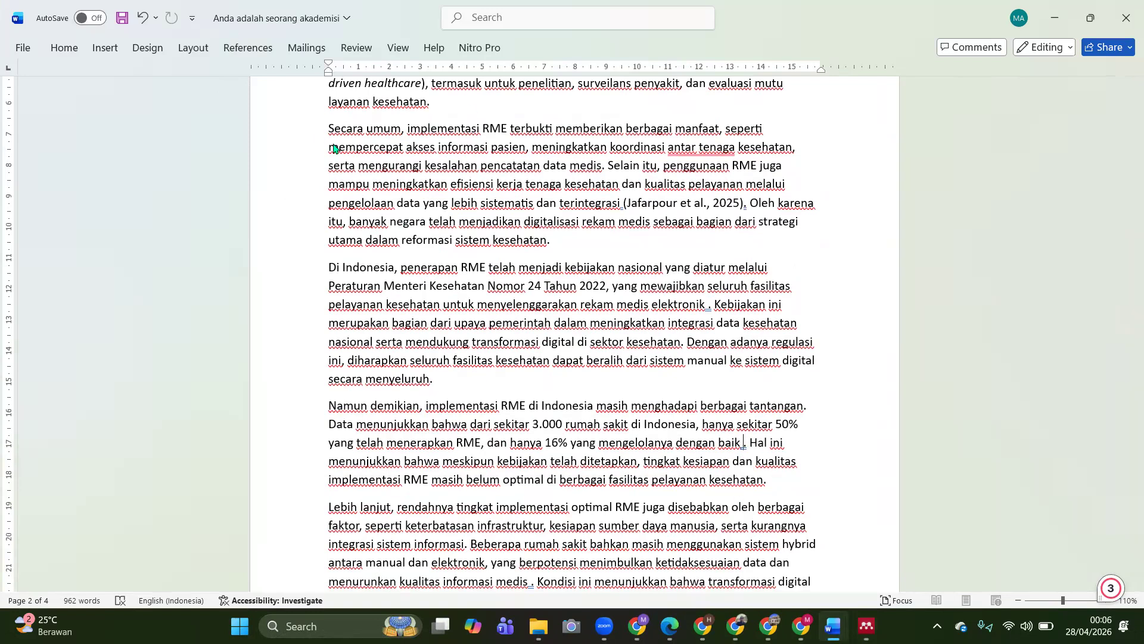
{"action": "left_click", "coordinate": [248, 48]}
{"action": "left_click", "coordinate": [318, 87]}
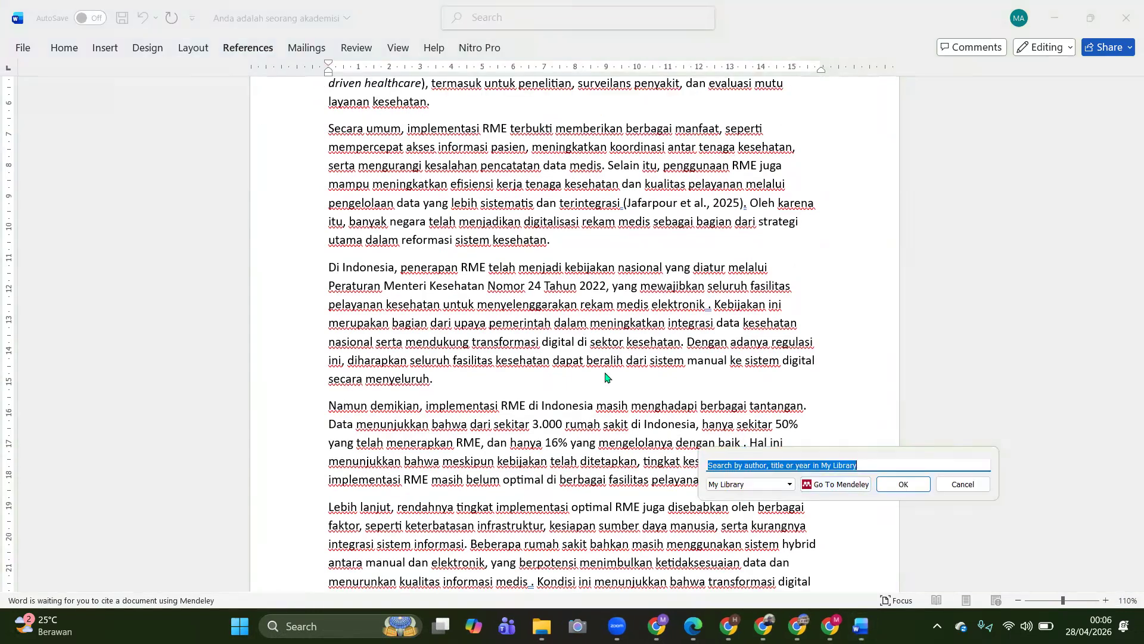
{"action": "left_click", "coordinate": [832, 483]}
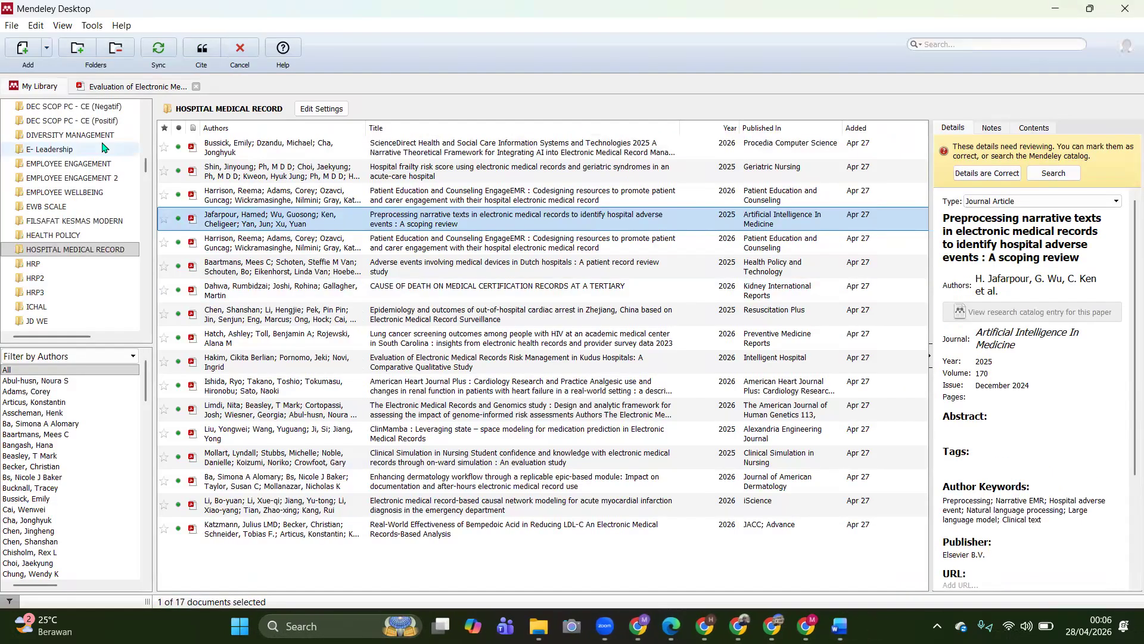
{"action": "left_click", "coordinate": [264, 319]}
{"action": "left_click", "coordinate": [274, 361], "text": "ctrl"}
{"action": "left_click", "coordinate": [280, 338], "text": "ctrl"}
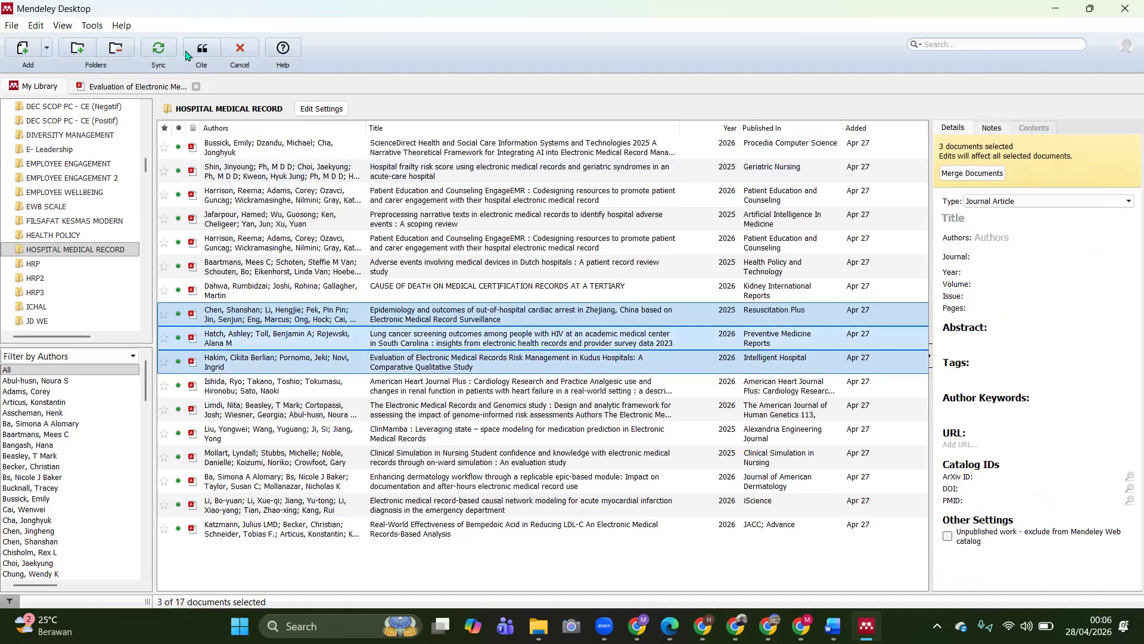
{"action": "left_click", "coordinate": [203, 49]}
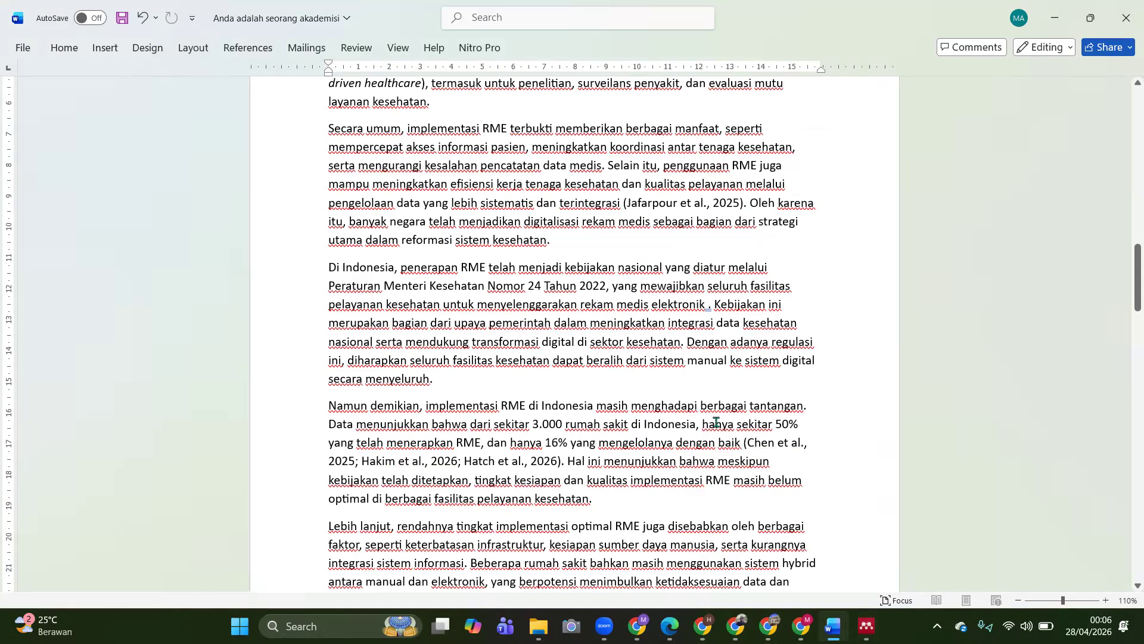
{"action": "left_click_drag", "start_coordinate": [705, 424], "coordinate": [752, 498]}
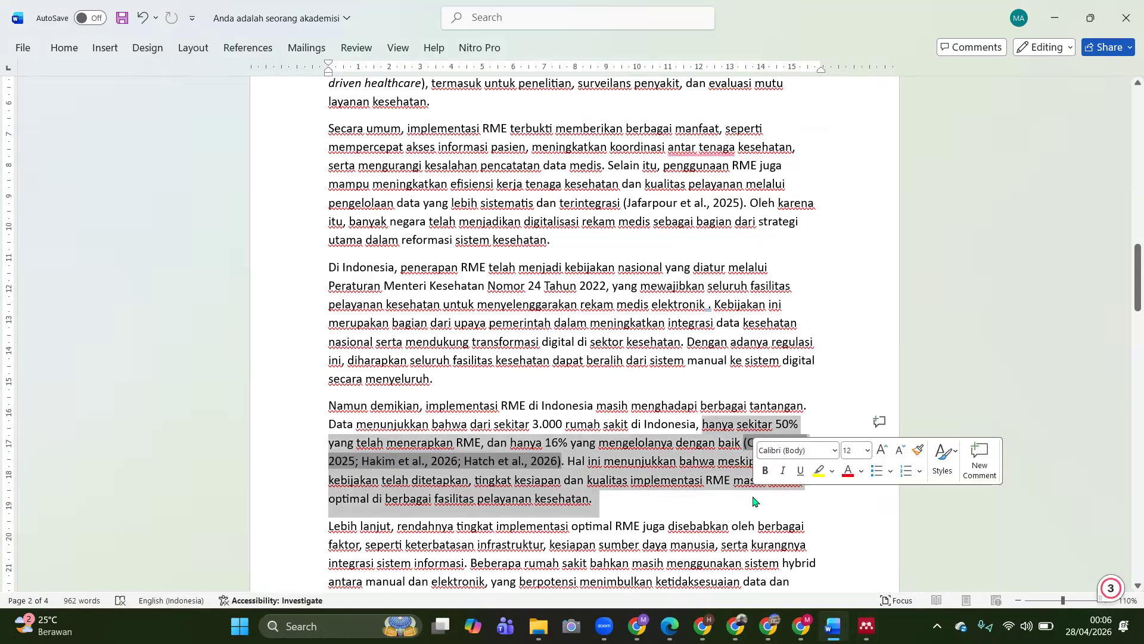
Step: Start a Mendeley citation before the full stop after "dalam pelayanan Kesehatan" in the second-to-last paragraph and switch to the Mendeley library
{"action": "scroll", "coordinate": [752, 499], "scroll_direction": "down", "scroll_amount": 5}
{"action": "scroll", "coordinate": [752, 498], "scroll_direction": "down", "scroll_amount": 14}
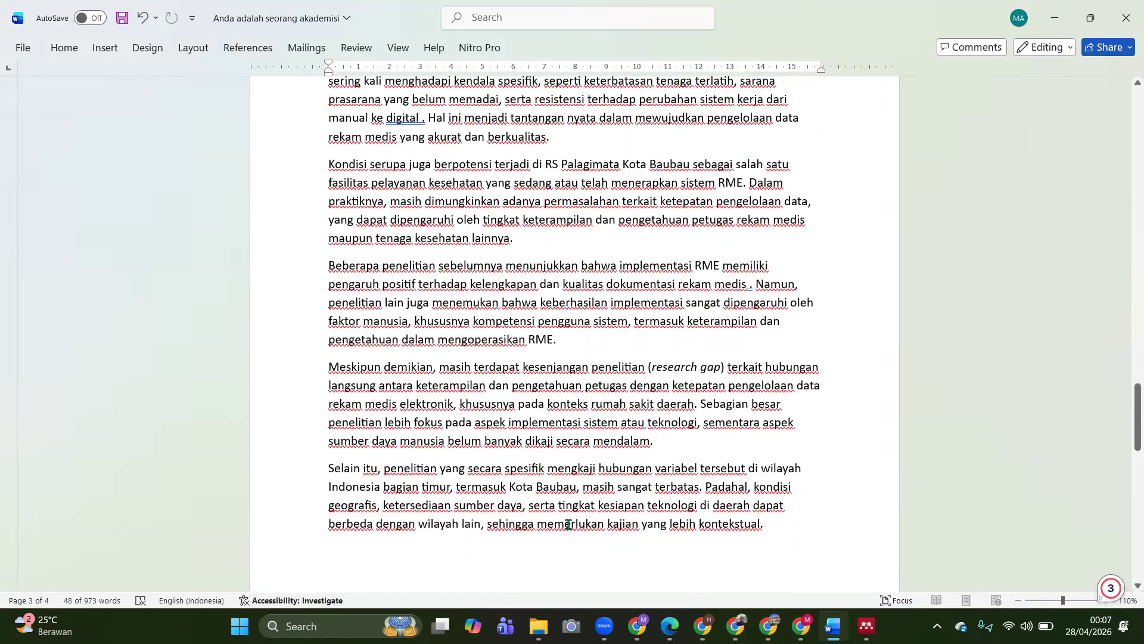
{"action": "scroll", "coordinate": [585, 496], "scroll_direction": "down", "scroll_amount": 7}
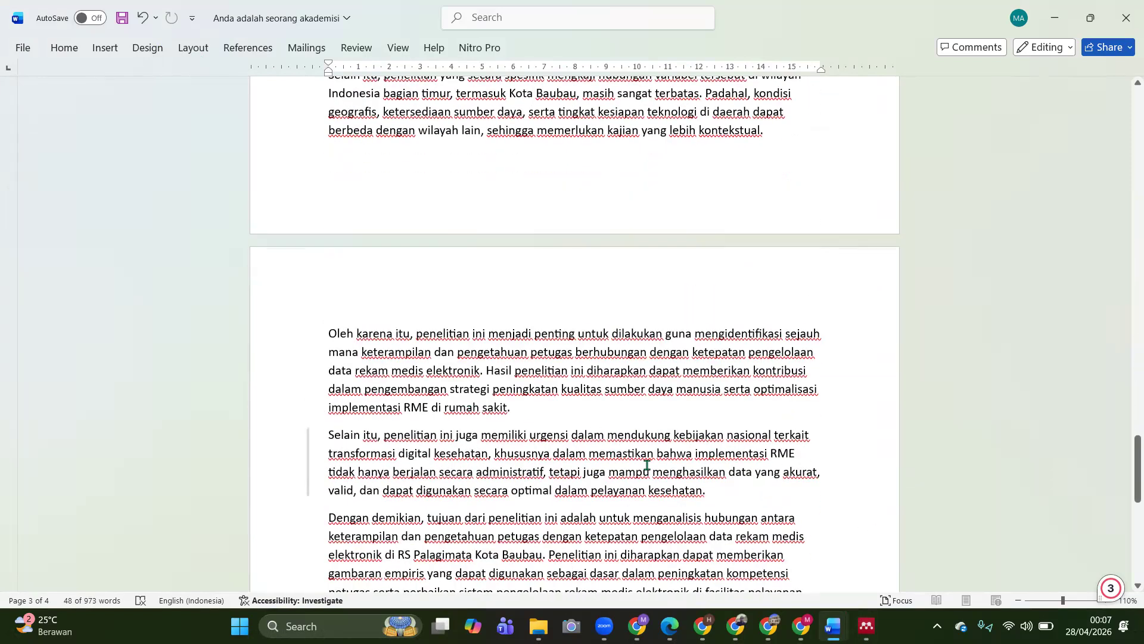
{"action": "left_click", "coordinate": [704, 492]}
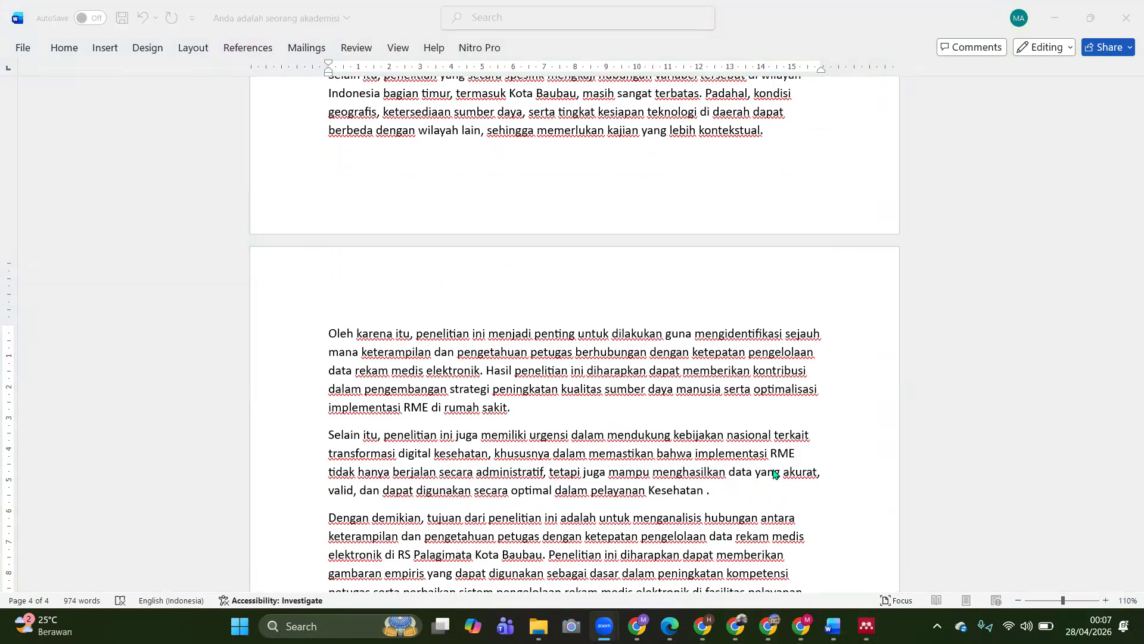
{"action": "left_click", "coordinate": [225, 47]}
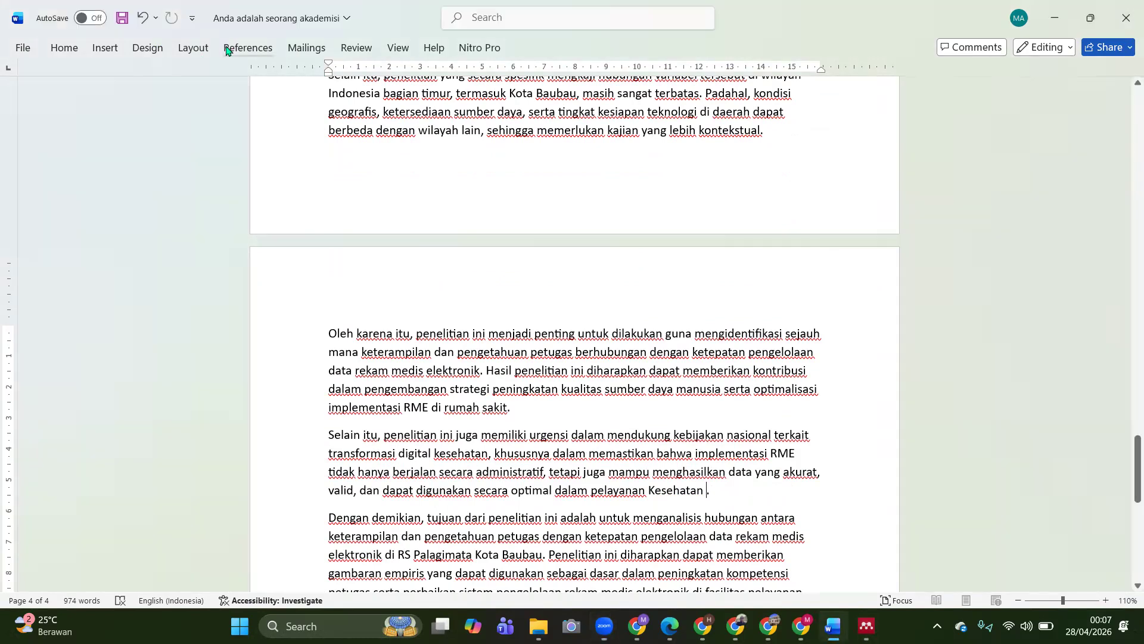
{"action": "left_click", "coordinate": [244, 48]}
{"action": "left_click", "coordinate": [320, 89]}
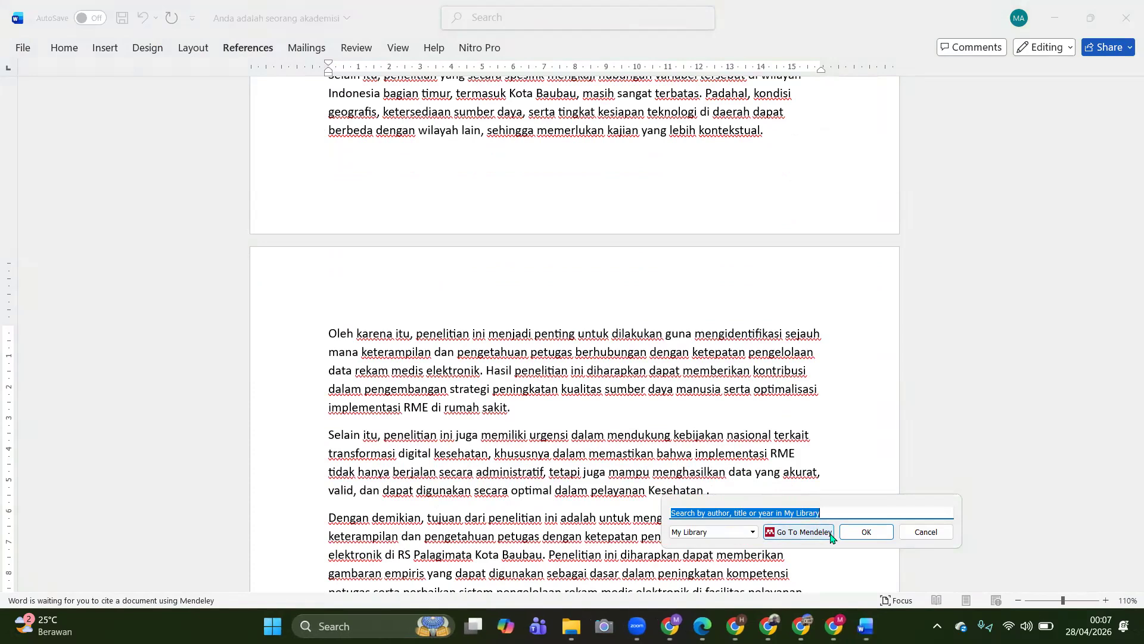
{"action": "left_click", "coordinate": [799, 531]}
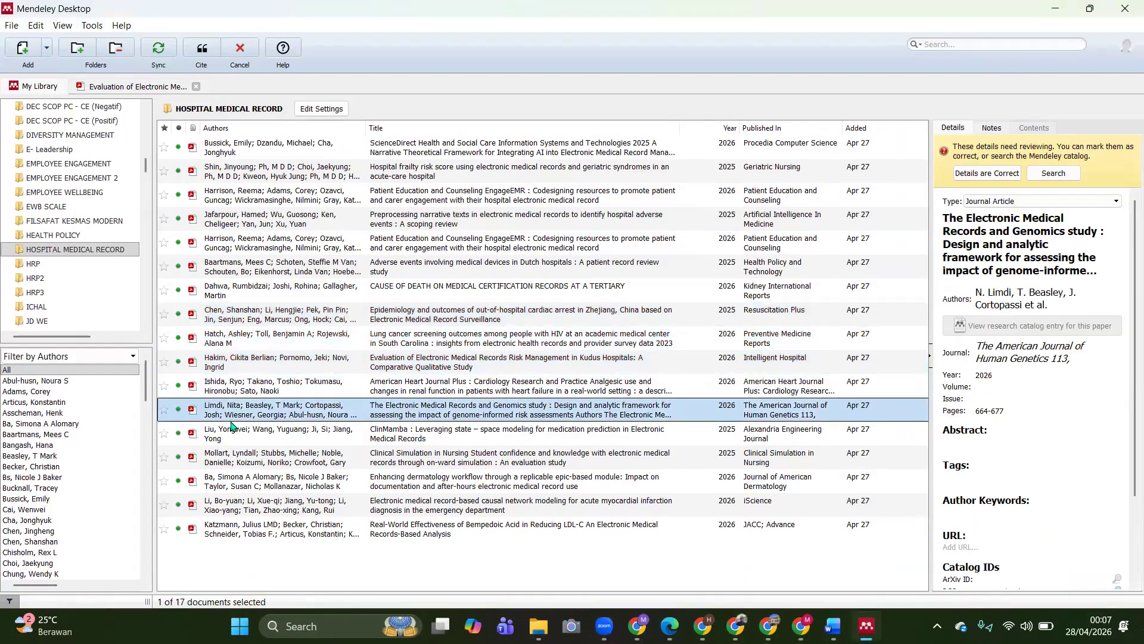
Step: Cite the 2025 ClinMamba article and the 2026 "Real-World Effectiveness of Bempedoic Acid" article together at the open citation point
{"action": "left_click", "coordinate": [232, 428], "text": "ctrl"}
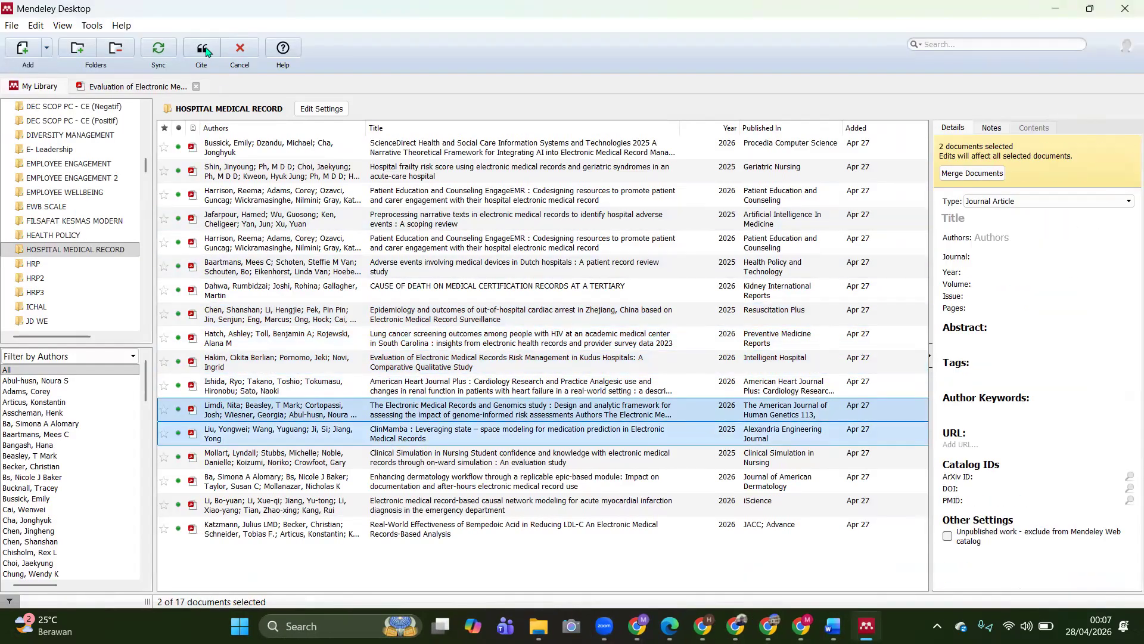
{"action": "left_click", "coordinate": [304, 429]}
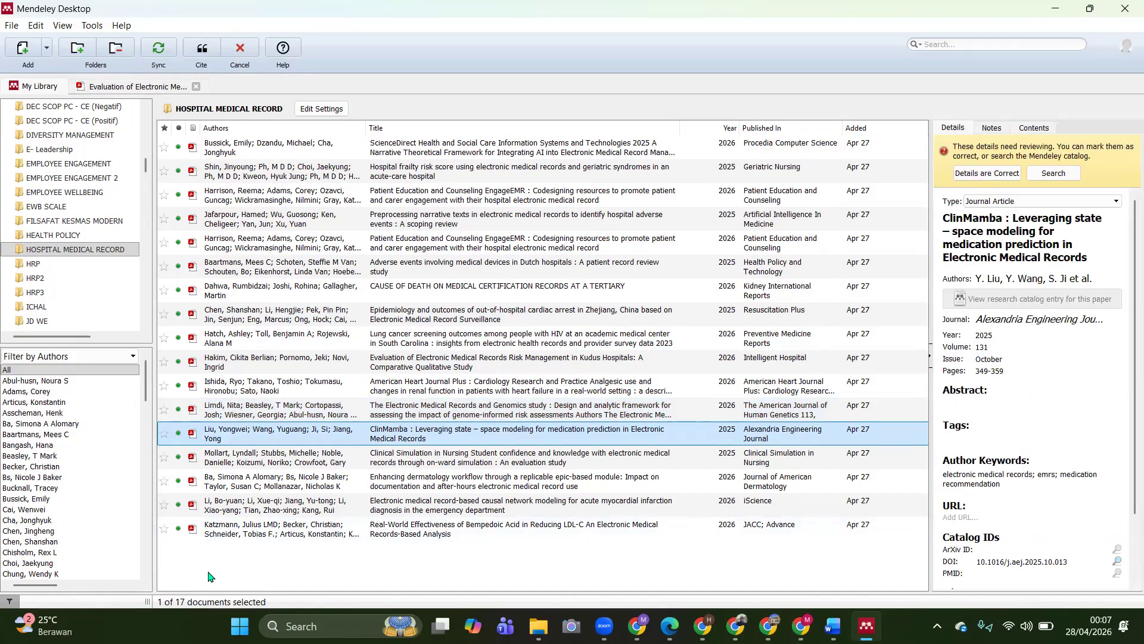
{"action": "left_click", "coordinate": [194, 536]}
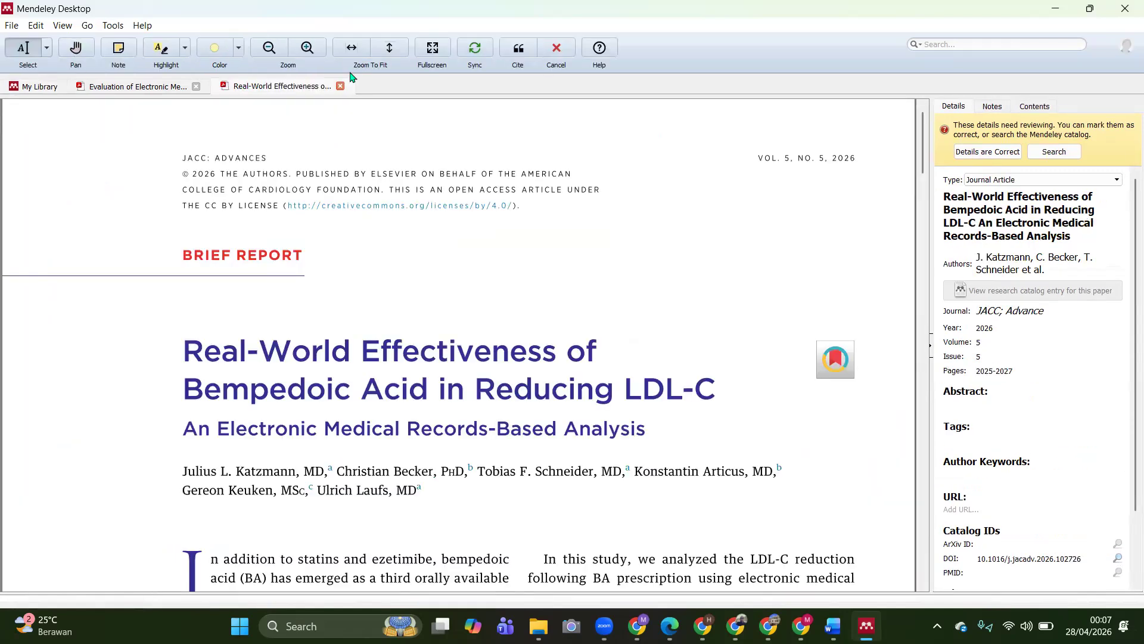
{"action": "left_click", "coordinate": [340, 86]}
{"action": "left_click", "coordinate": [28, 90]}
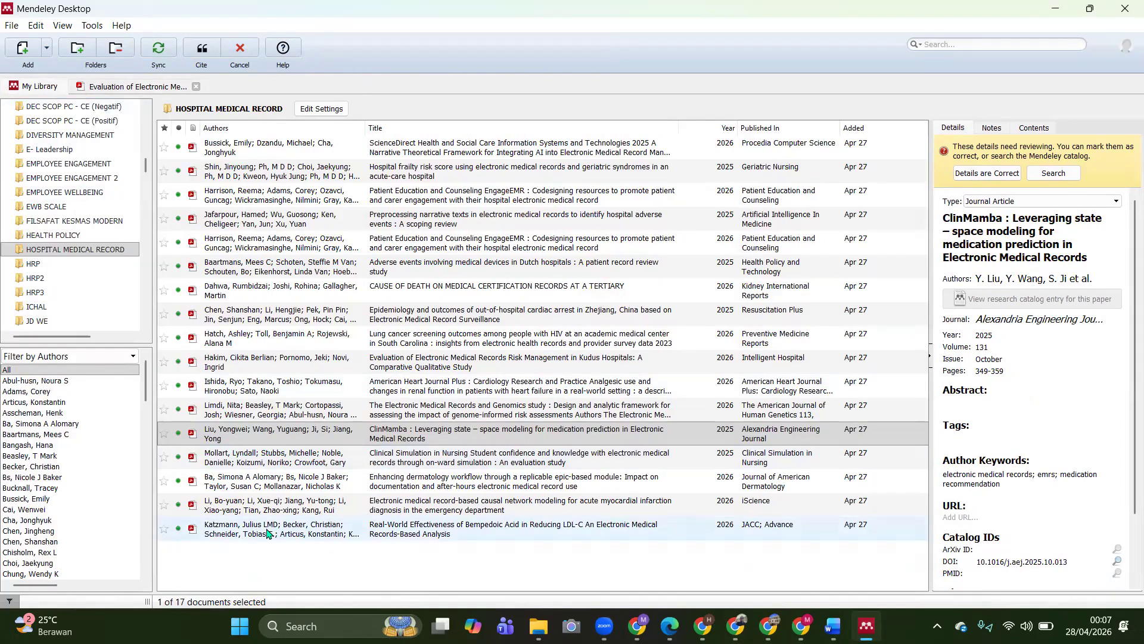
{"action": "left_click", "coordinate": [267, 533], "text": "ctrl"}
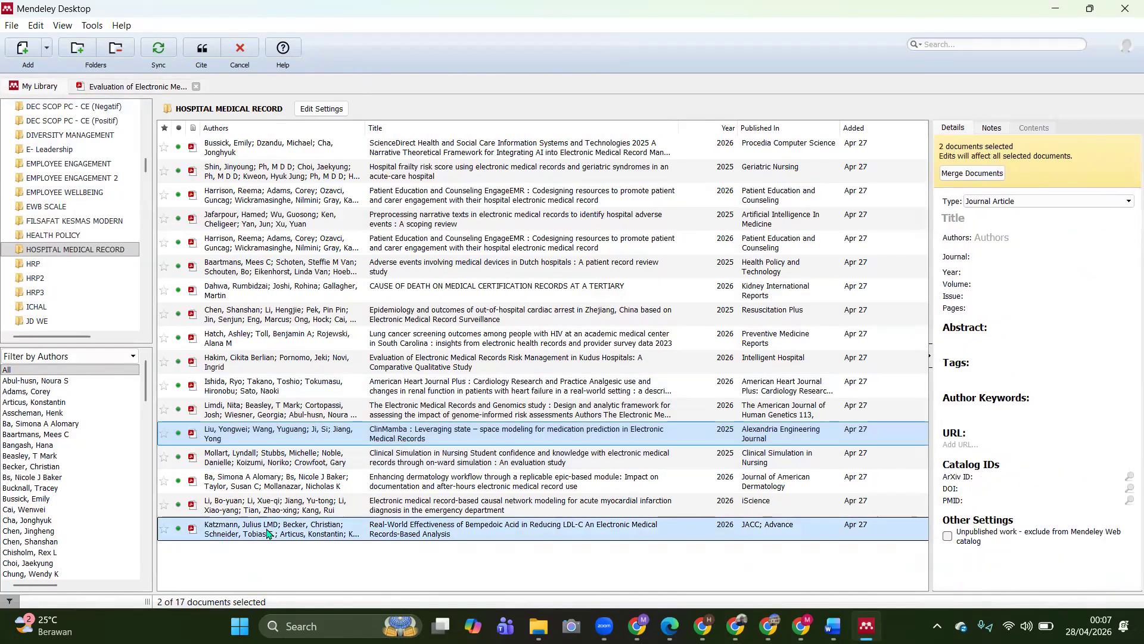
{"action": "left_click", "coordinate": [202, 49]}
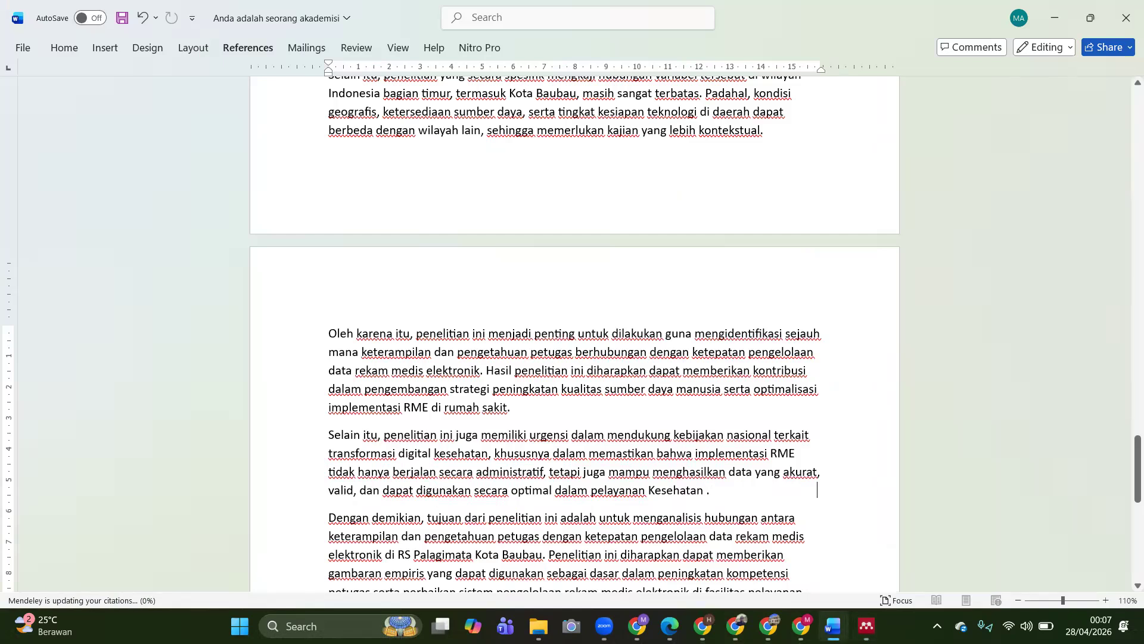
Step: Add the heading "DAFTAR PUSTAKA" below the last paragraph, with an empty line beneath it for the references
{"action": "scroll", "coordinate": [395, 524], "scroll_direction": "down", "scroll_amount": 5}
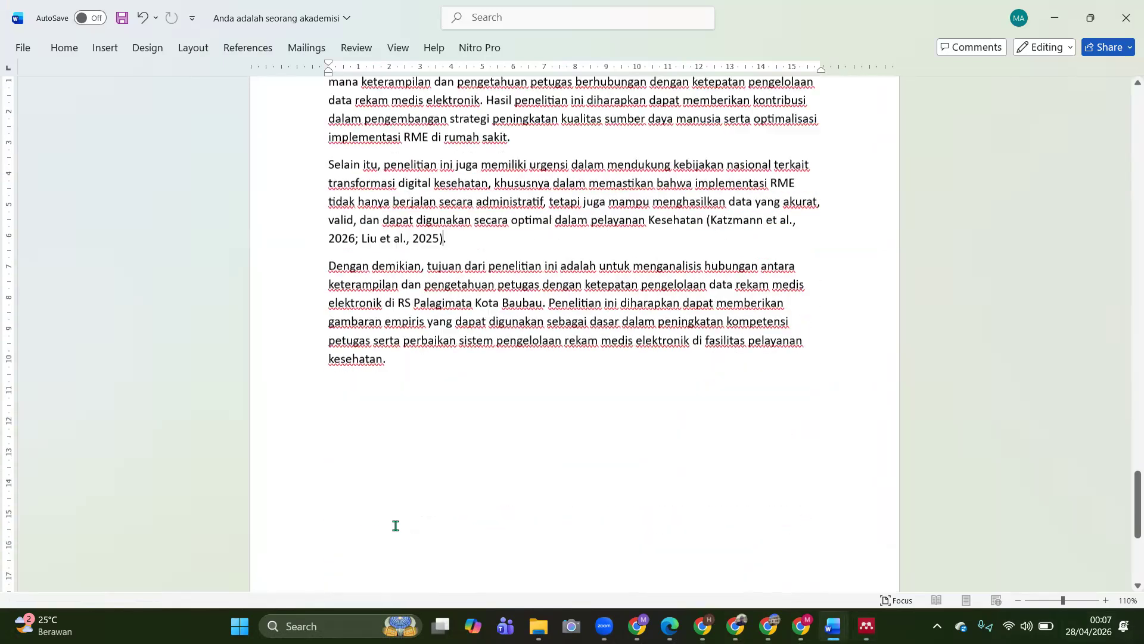
{"action": "scroll", "coordinate": [428, 409], "scroll_direction": "down", "scroll_amount": 2}
{"action": "scroll", "coordinate": [337, 345], "scroll_direction": "up", "scroll_amount": 3}
{"action": "left_click", "coordinate": [411, 379]}
{"action": "key", "text": "Return"}
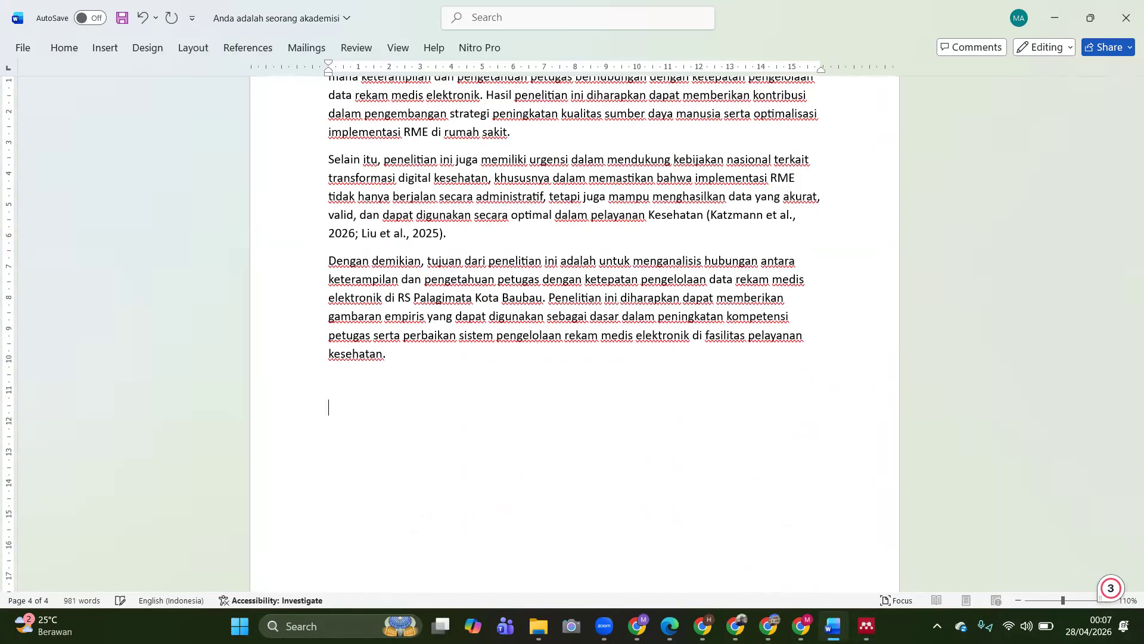
{"action": "type", "text": "DAFTY"}
{"action": "key", "text": "BackSpace"}
{"action": "type", "text": "AR PUSTAKA"}
{"action": "key", "text": "Return"}
{"action": "type", "text": "."}
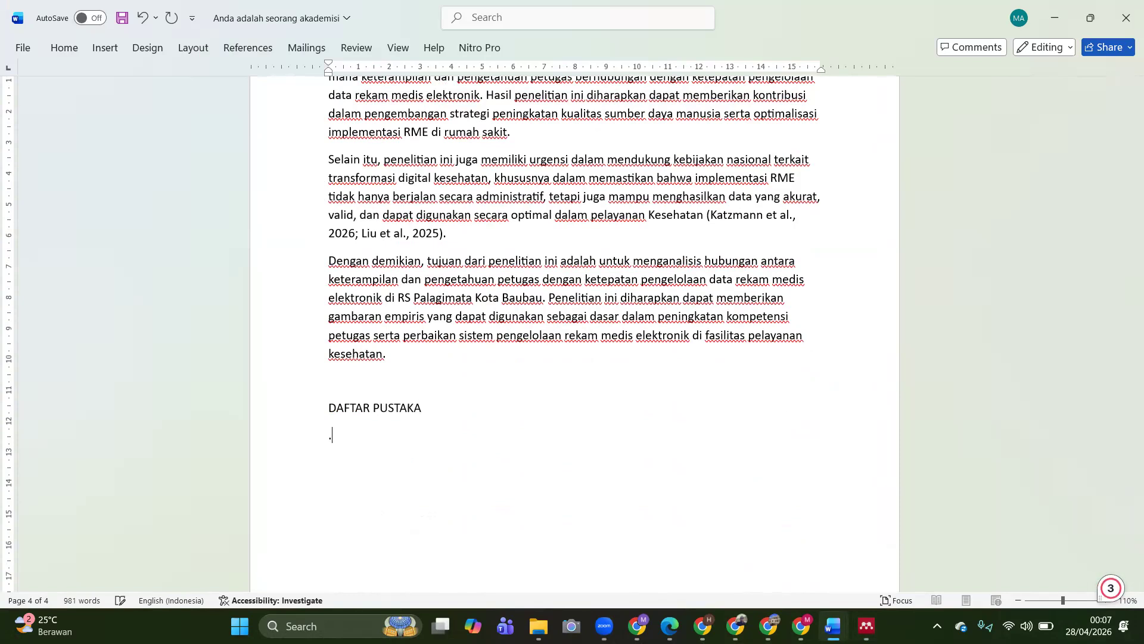
{"action": "key", "text": "BackSpace"}
Step: Insert the Mendeley bibliography under the "DAFTAR PUSTAKA" heading and look through its entries
{"action": "left_click", "coordinate": [248, 47]}
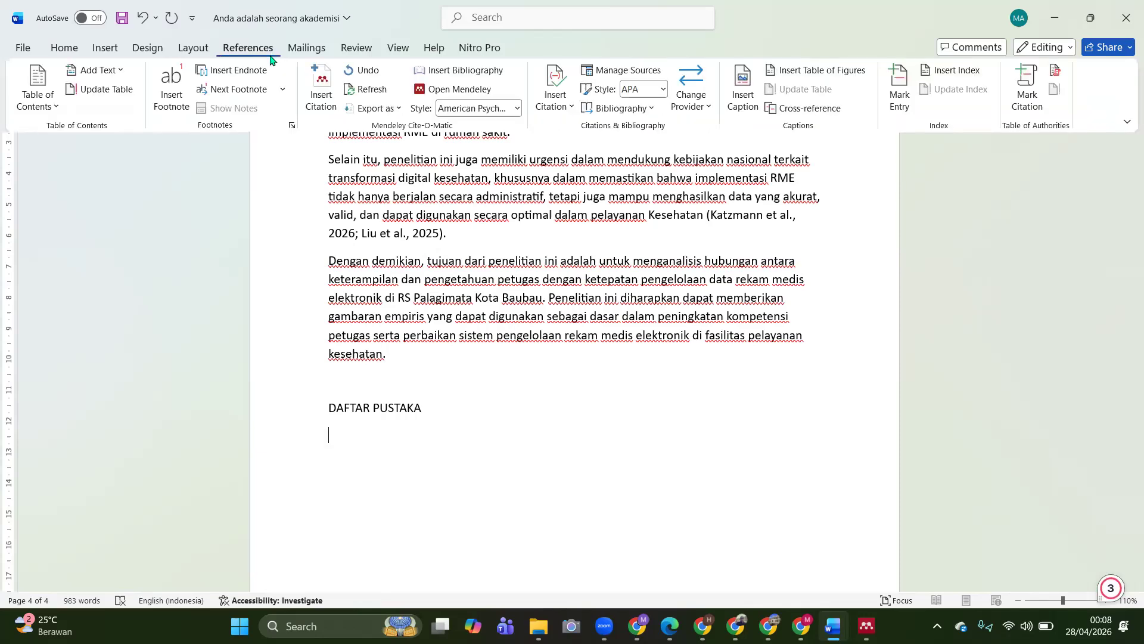
{"action": "left_click", "coordinate": [439, 72]}
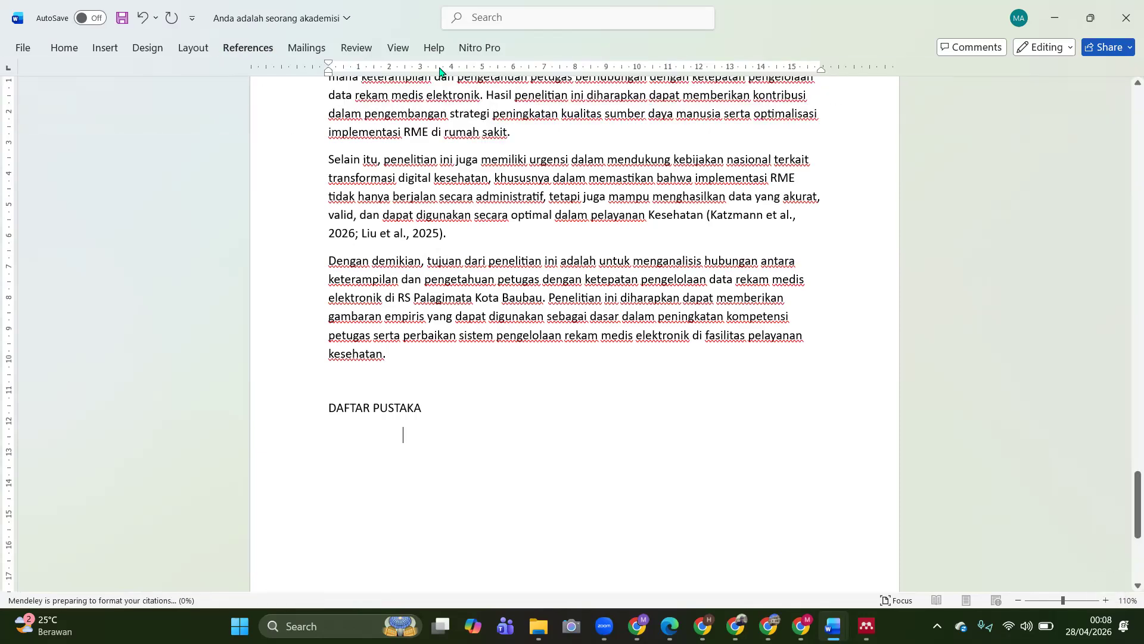
{"action": "scroll", "coordinate": [420, 518], "scroll_direction": "down", "scroll_amount": 6}
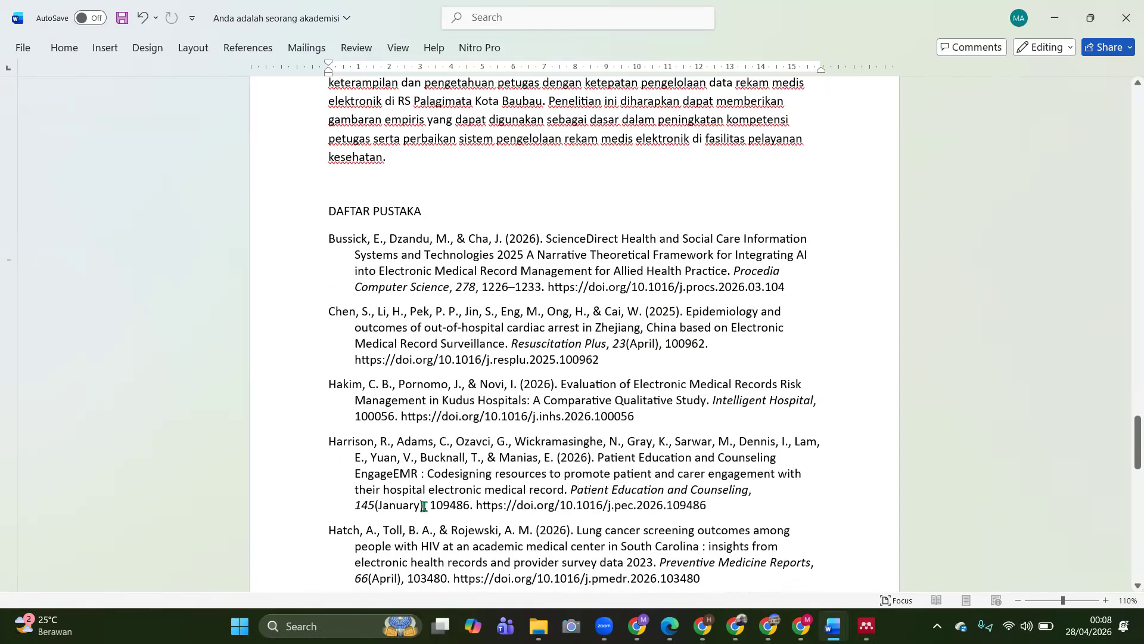
{"action": "scroll", "coordinate": [423, 506], "scroll_direction": "down", "scroll_amount": 7}
{"action": "scroll", "coordinate": [424, 506], "scroll_direction": "up", "scroll_amount": 8}
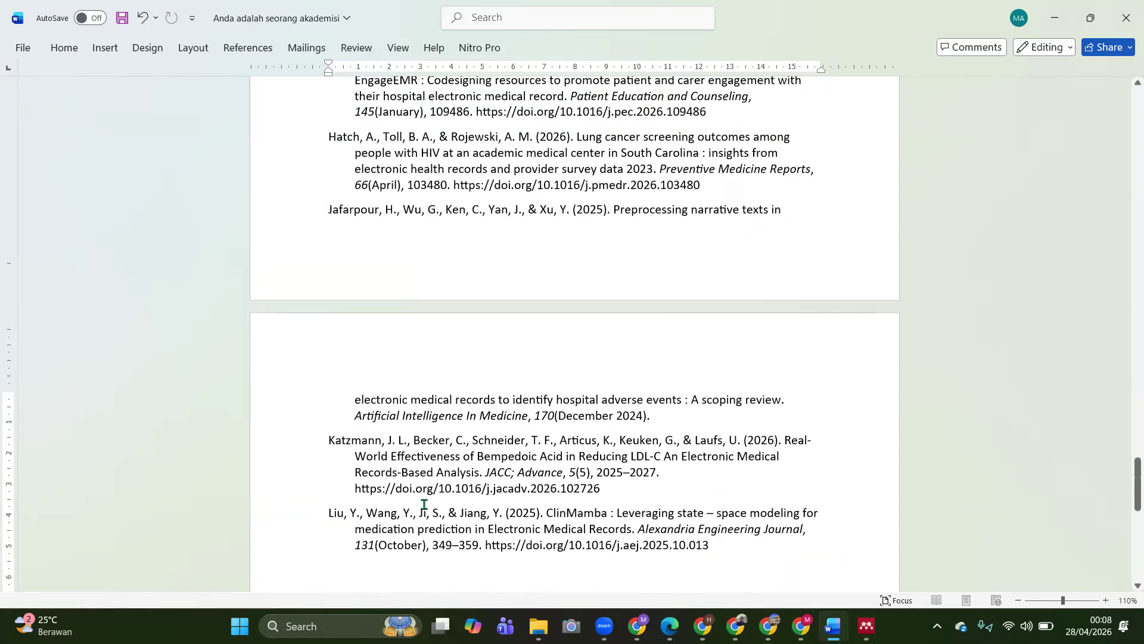
Step: Review the body text, the closing three paragraphs and the entries in the reference list against the inserted citations
{"action": "scroll", "coordinate": [424, 504], "scroll_direction": "up", "scroll_amount": 4}
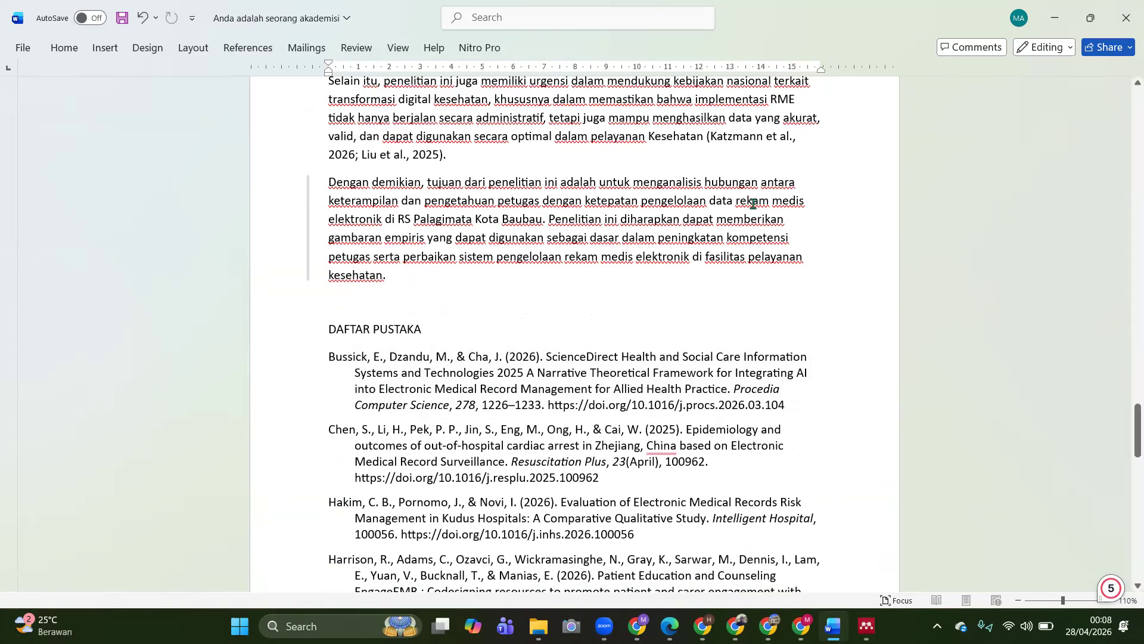
{"action": "scroll", "coordinate": [750, 217], "scroll_direction": "up", "scroll_amount": 1}
{"action": "scroll", "coordinate": [749, 219], "scroll_direction": "up", "scroll_amount": 10}
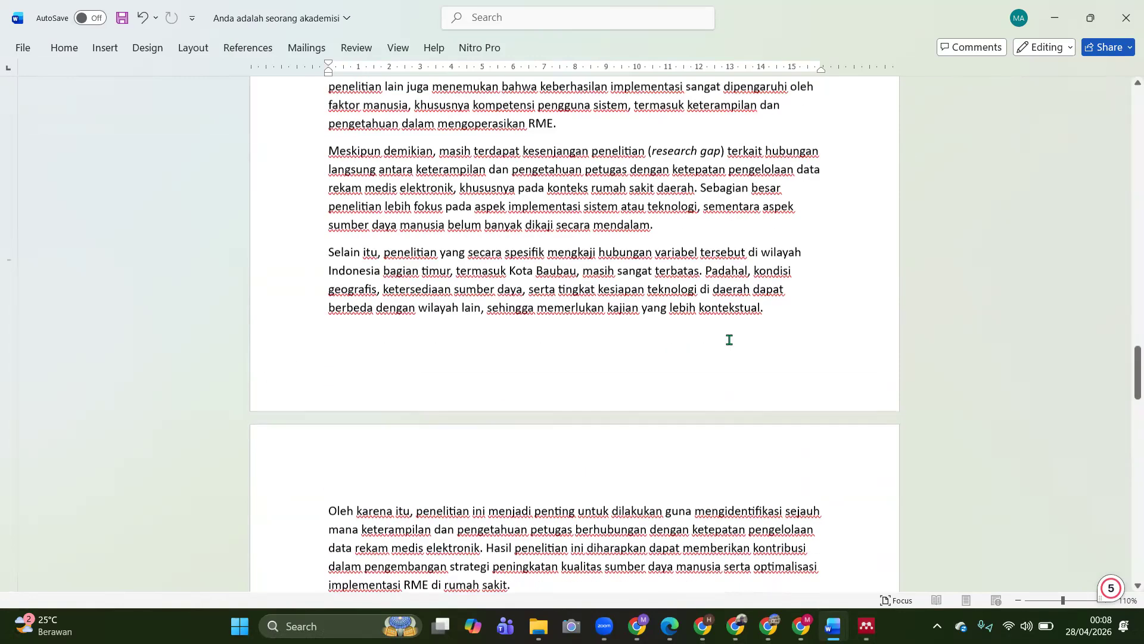
{"action": "scroll", "coordinate": [733, 358], "scroll_direction": "up", "scroll_amount": 8}
{"action": "scroll", "coordinate": [737, 370], "scroll_direction": "down", "scroll_amount": 3}
{"action": "scroll", "coordinate": [737, 370], "scroll_direction": "down", "scroll_amount": 17}
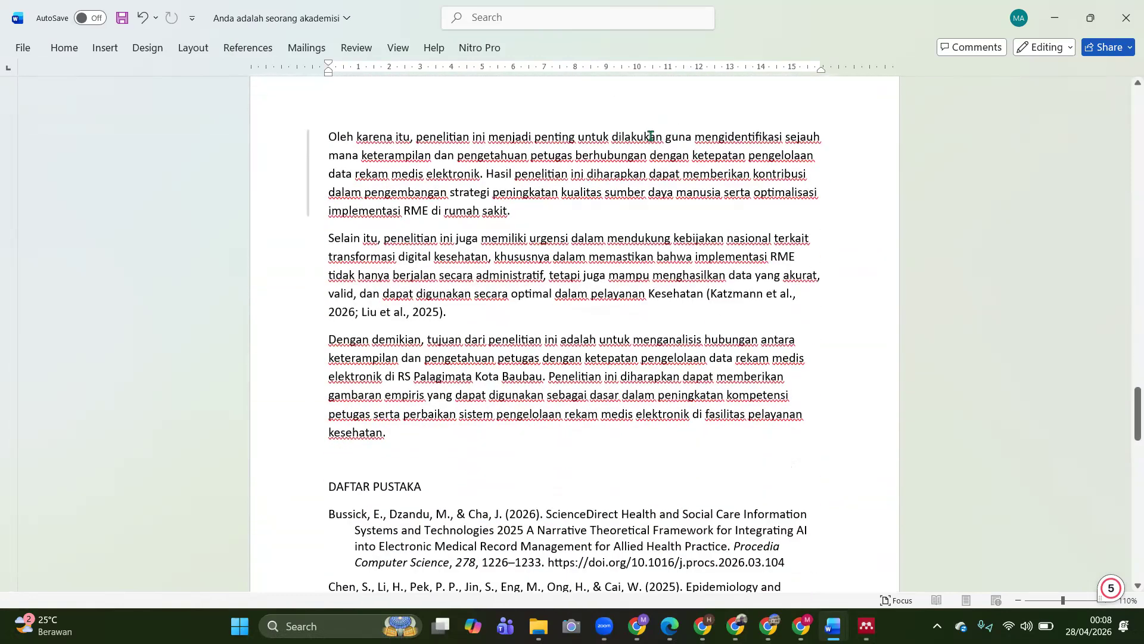
{"action": "left_click_drag", "start_coordinate": [331, 136], "coordinate": [534, 430]}
{"action": "scroll", "coordinate": [513, 417], "scroll_direction": "down", "scroll_amount": 3}
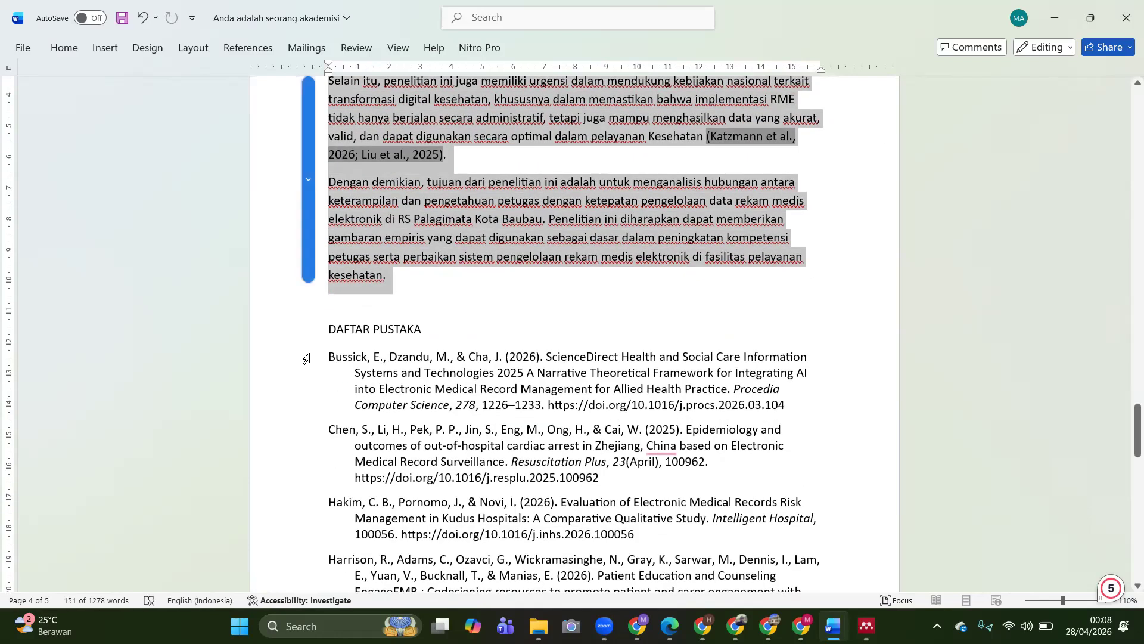
{"action": "scroll", "coordinate": [306, 358], "scroll_direction": "down", "scroll_amount": 8}
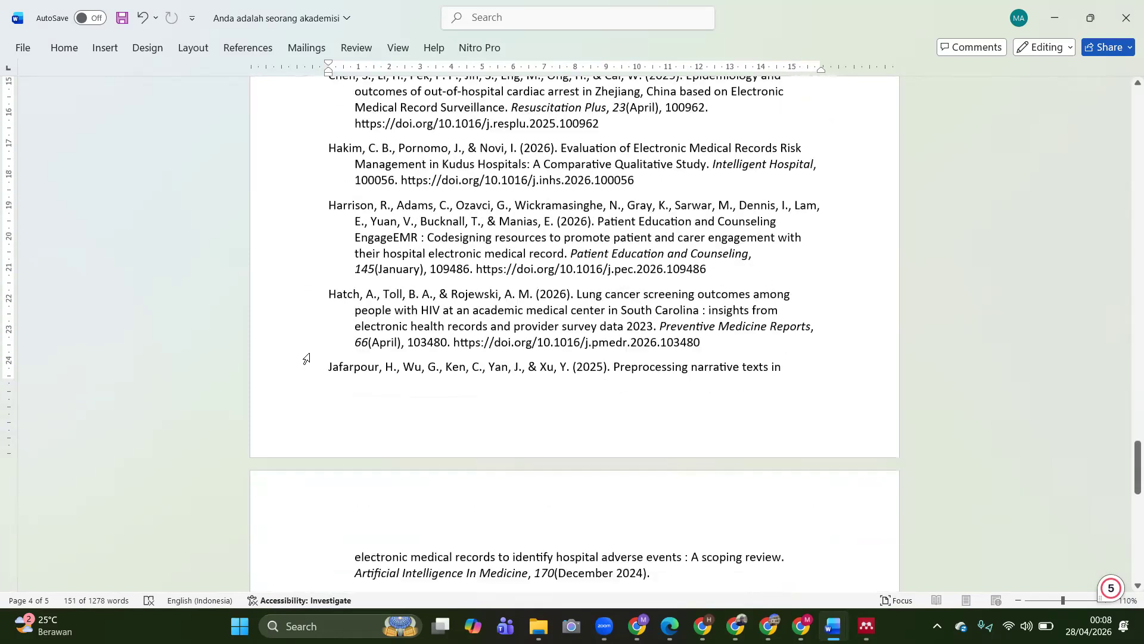
{"action": "scroll", "coordinate": [306, 358], "scroll_direction": "down", "scroll_amount": 4}
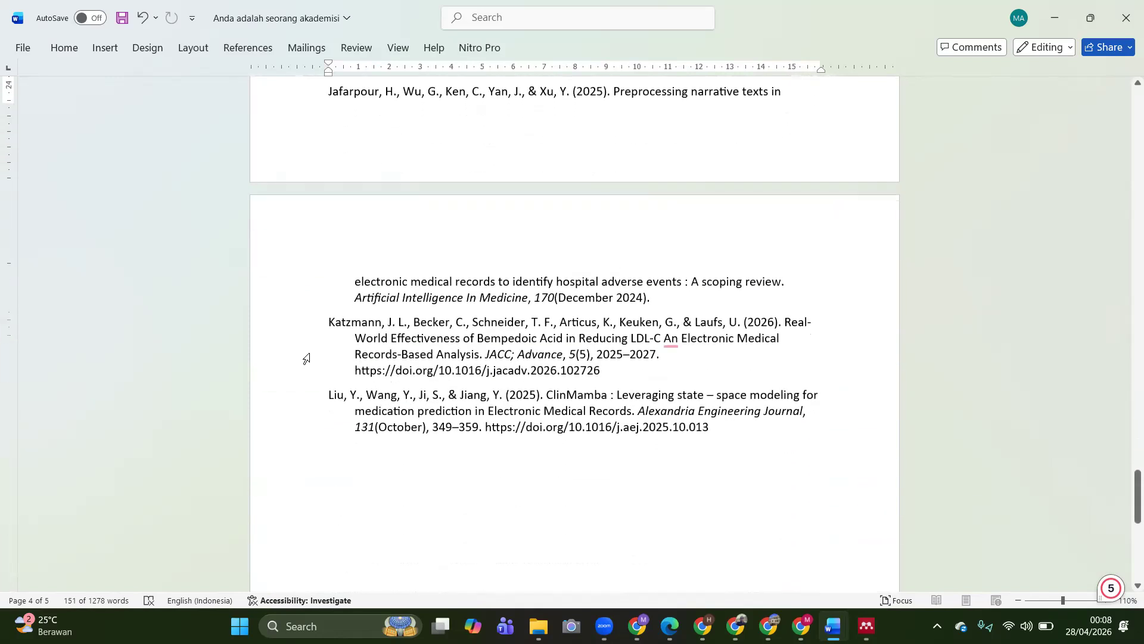
{"action": "scroll", "coordinate": [306, 358], "scroll_direction": "up", "scroll_amount": 3}
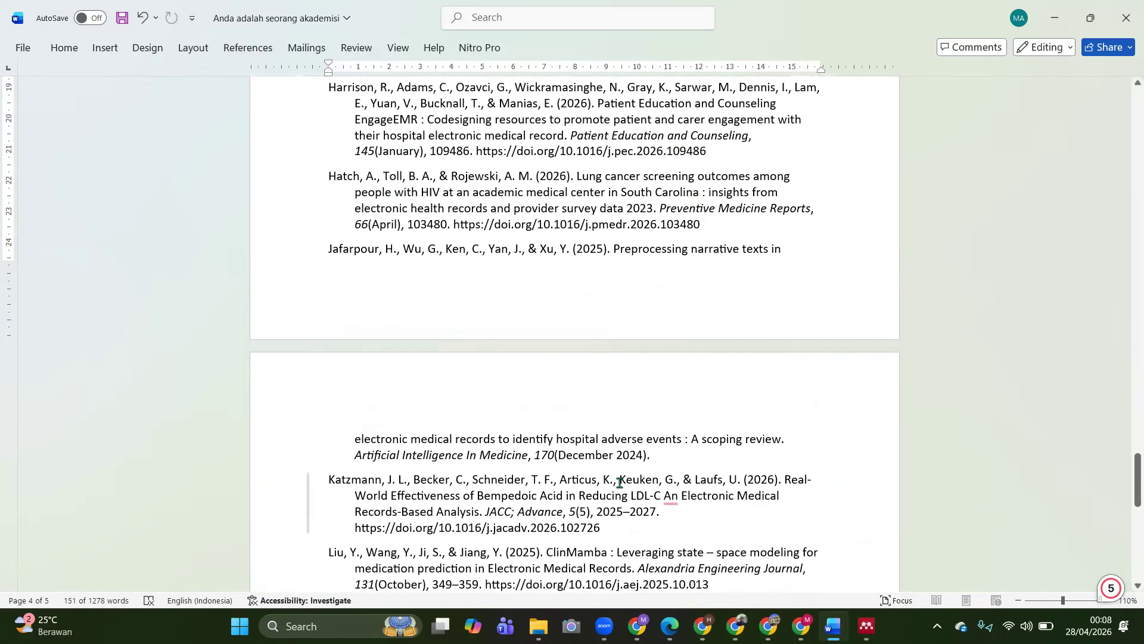
{"action": "left_click", "coordinate": [687, 246]}
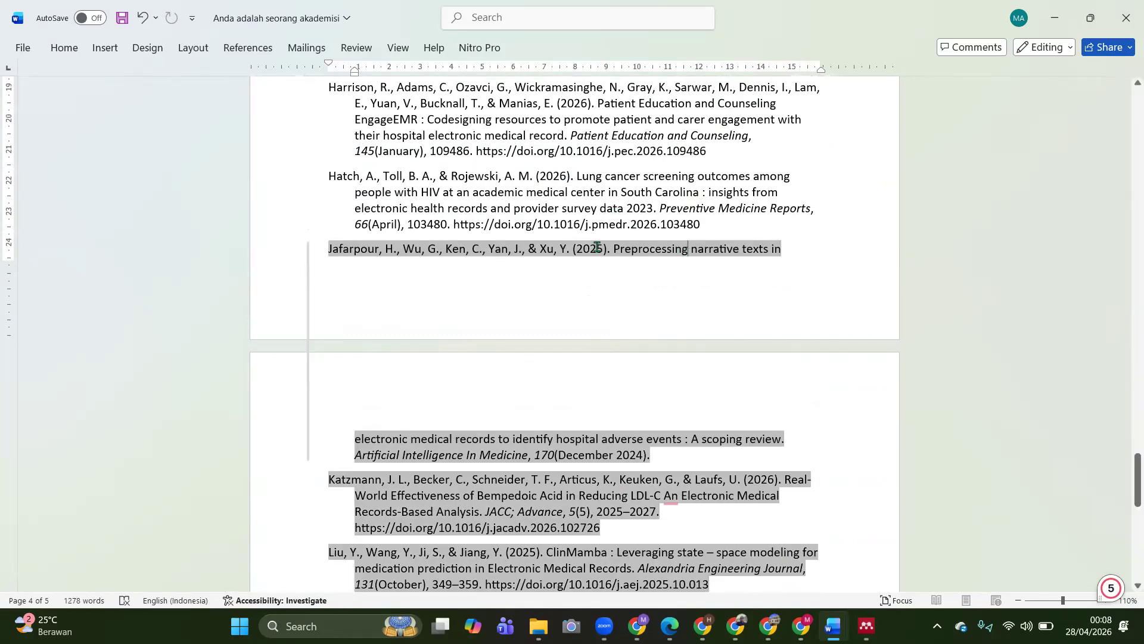
{"action": "scroll", "coordinate": [600, 538], "scroll_direction": "up", "scroll_amount": 1}
{"action": "scroll", "coordinate": [600, 538], "scroll_direction": "up", "scroll_amount": 15}
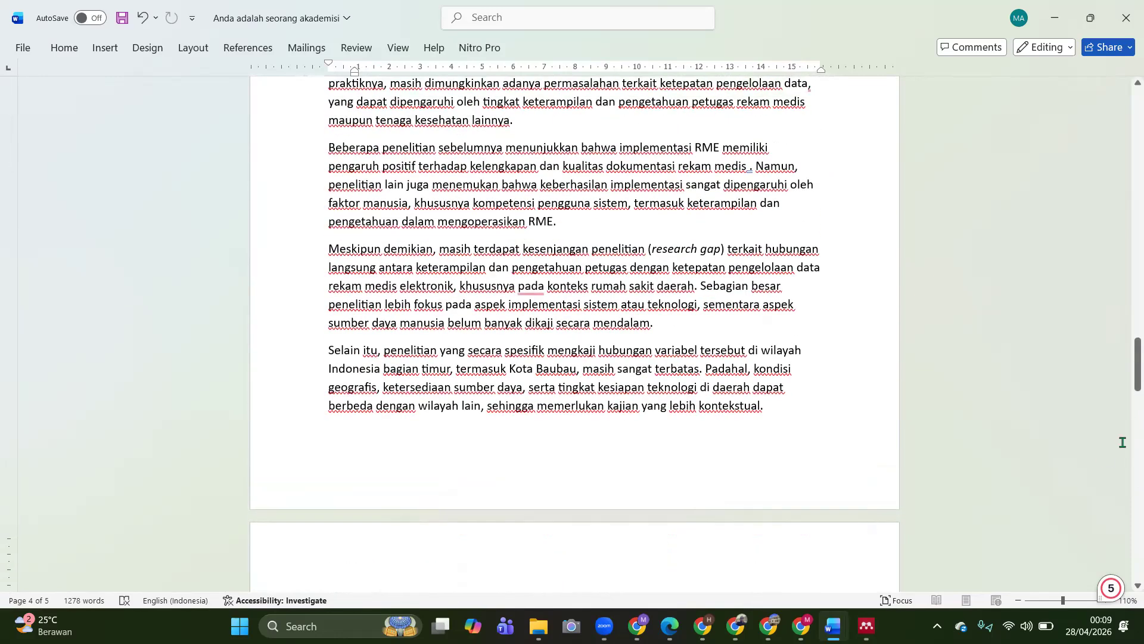
Step: Return to the start of "Latar Belakang Penelitian" and select its first two paragraphs to examine their text and citations
{"action": "left_click_drag", "start_coordinate": [1136, 362], "coordinate": [1127, 102]}
{"action": "scroll", "coordinate": [646, 398], "scroll_direction": "down", "scroll_amount": 12}
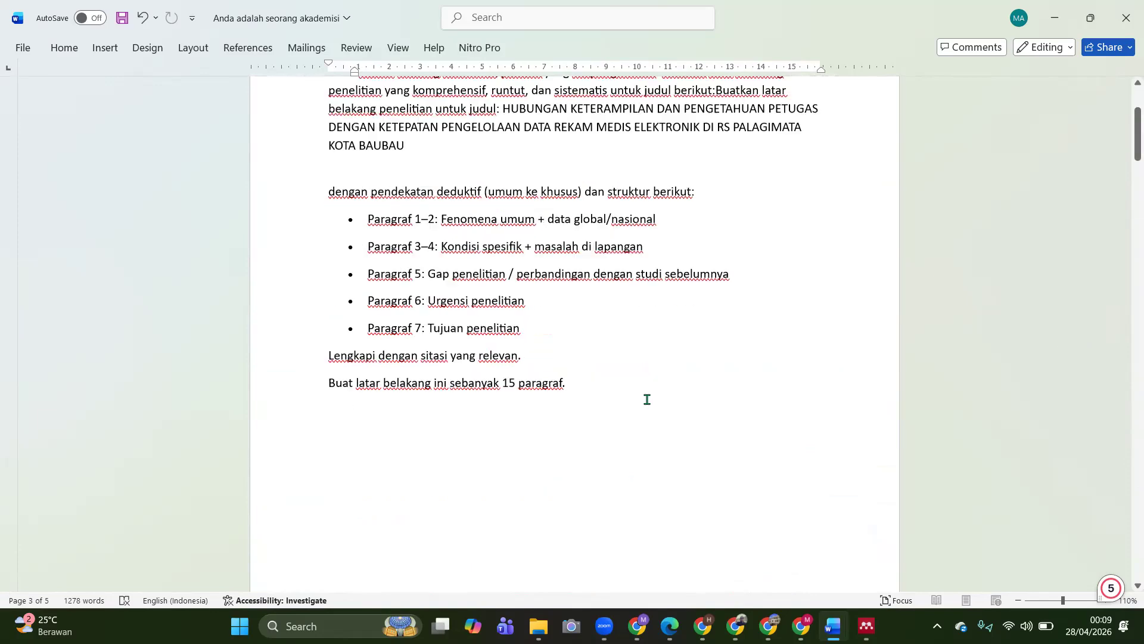
{"action": "scroll", "coordinate": [646, 399], "scroll_direction": "up", "scroll_amount": 1}
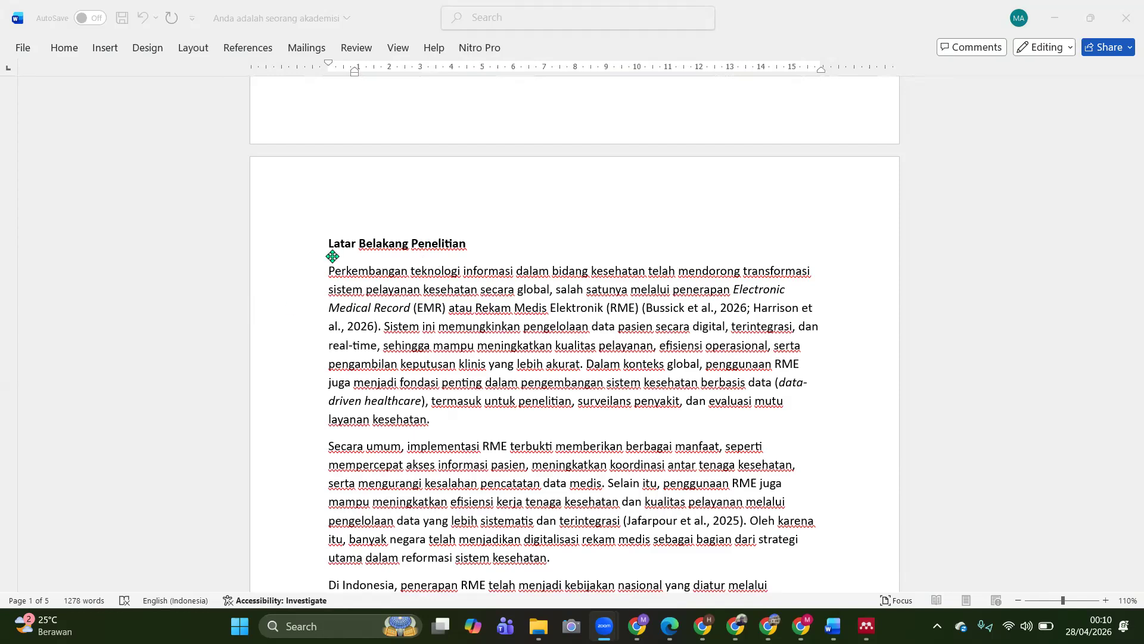
{"action": "left_click", "coordinate": [327, 249]}
{"action": "scroll", "coordinate": [326, 249], "scroll_direction": "down", "scroll_amount": 1}
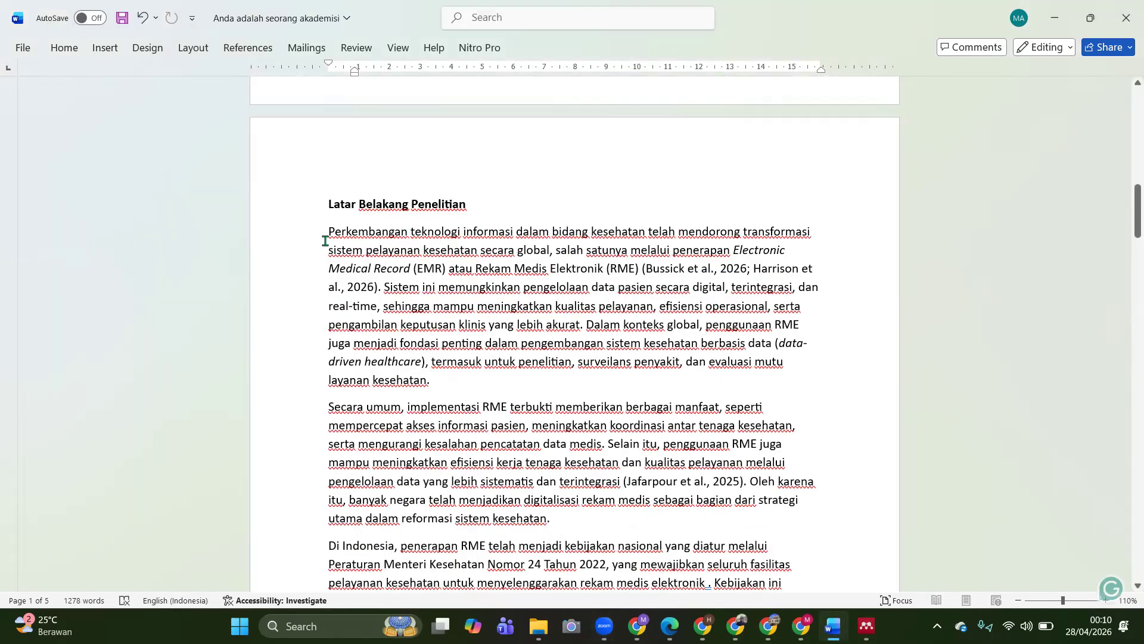
{"action": "left_click_drag", "start_coordinate": [329, 231], "coordinate": [663, 515]}
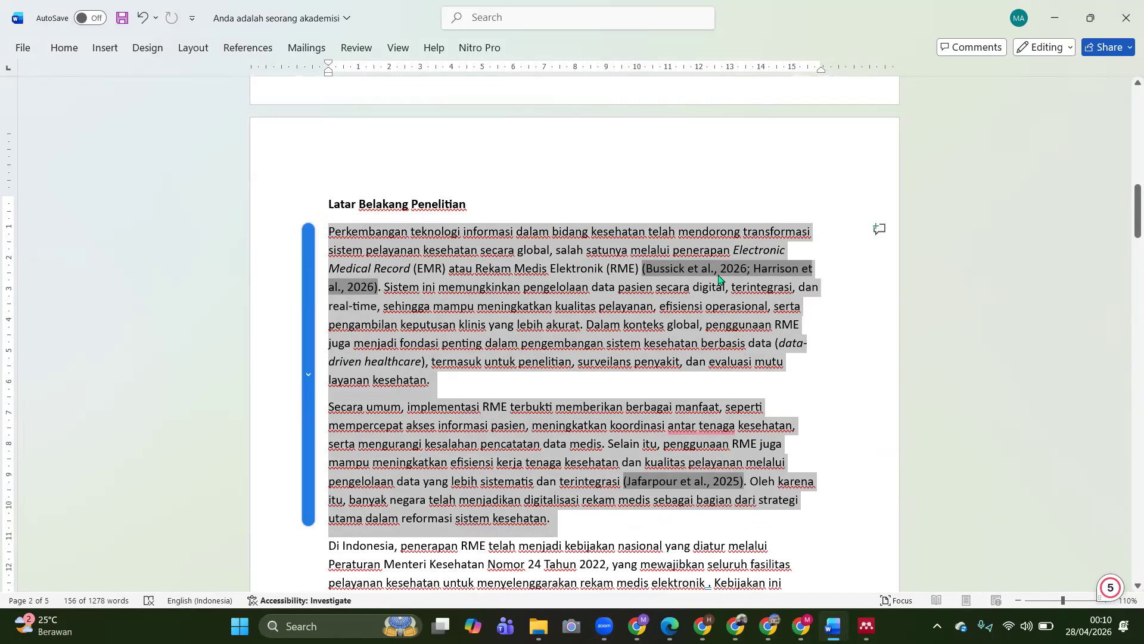
{"action": "scroll", "coordinate": [608, 411], "scroll_direction": "down", "scroll_amount": 3}
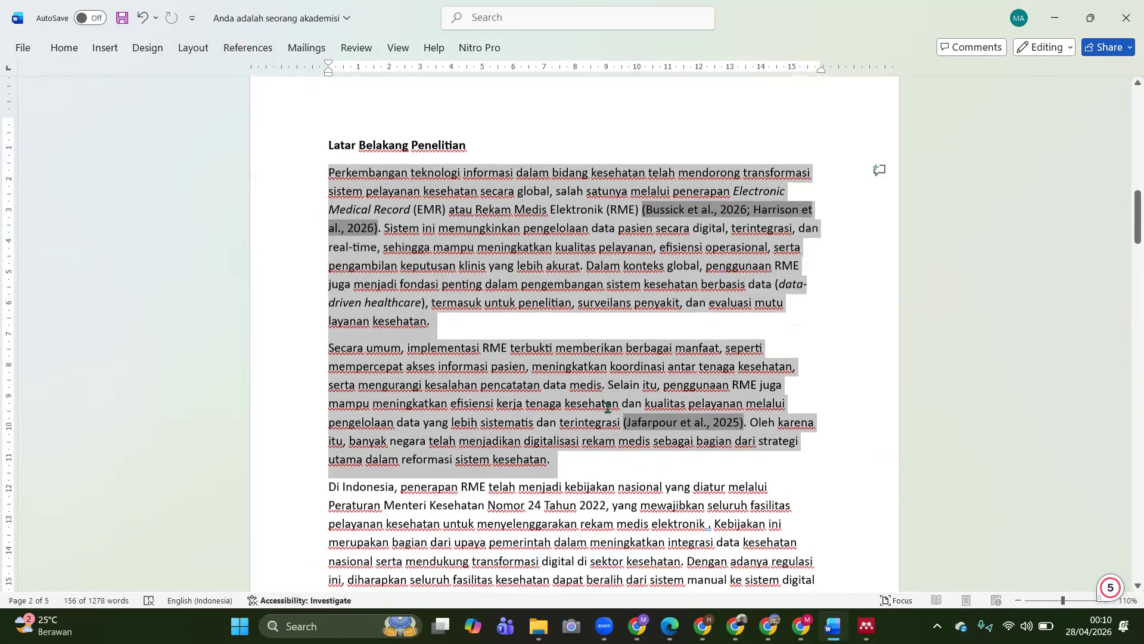